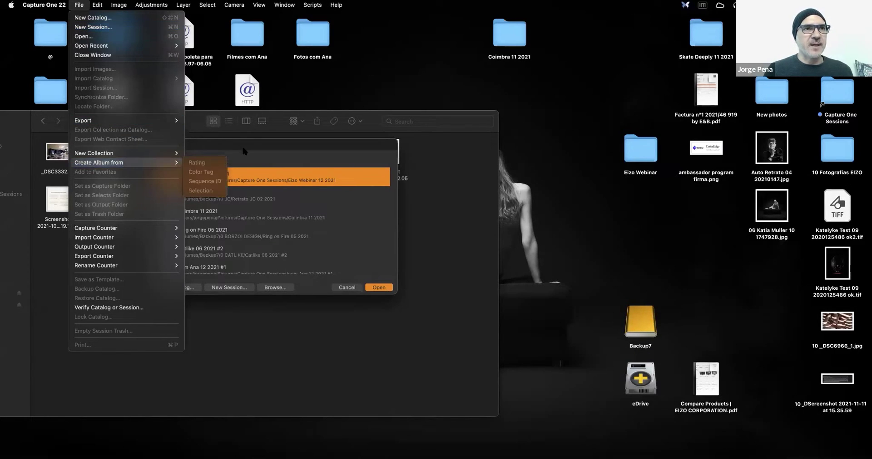
Start a new session and check its storage location in the Capture One Sessions folder.
click(229, 159)
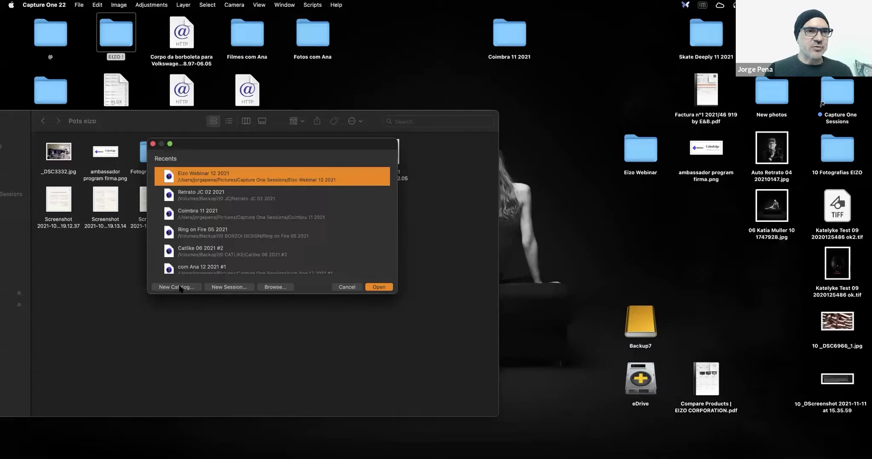
click(225, 288)
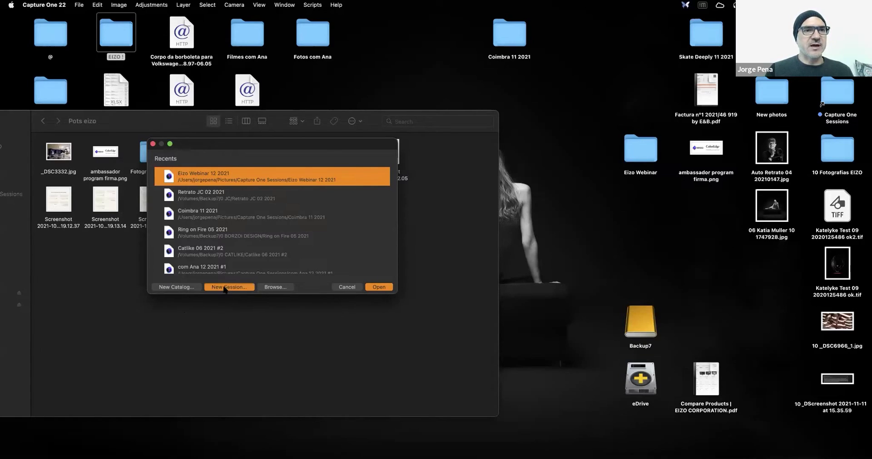
drag(420, 91, 292, 93)
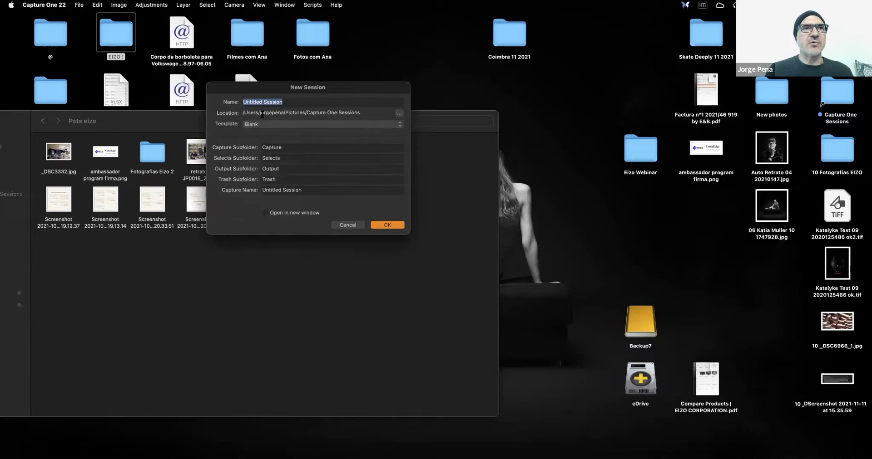
click(398, 115)
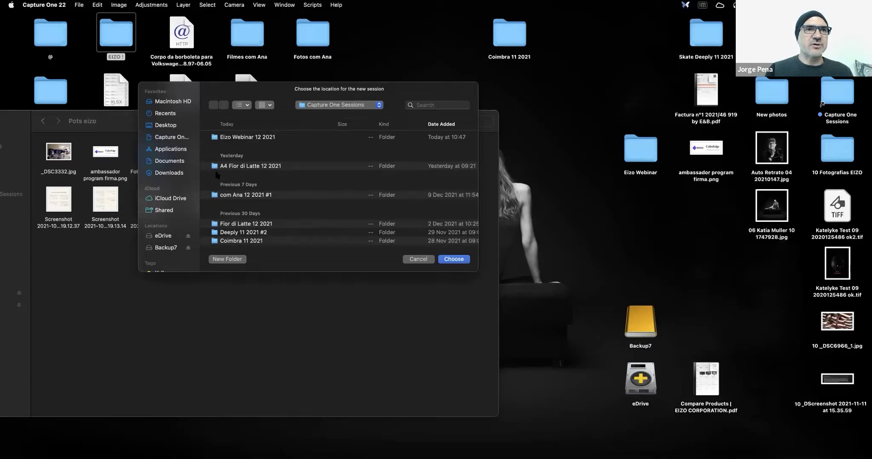
click(425, 260)
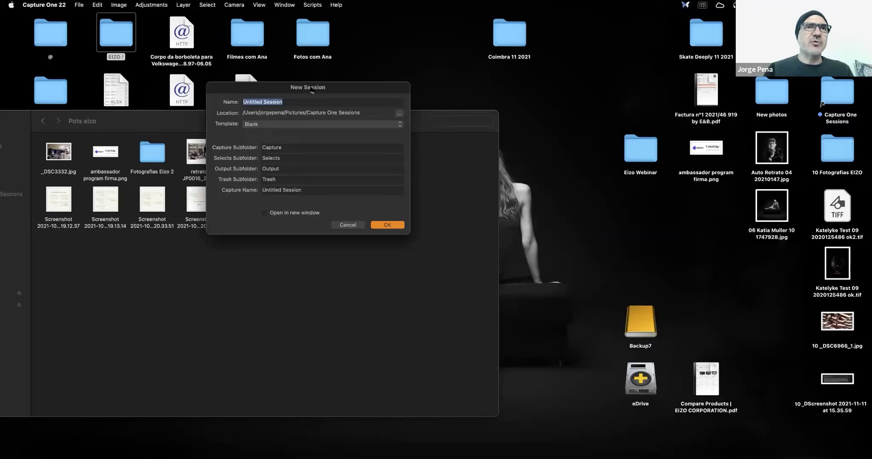
mouse_move(312, 91)
mouse_down()
mouse_move(330, 74)
mouse_move(316, 77)
mouse_up()
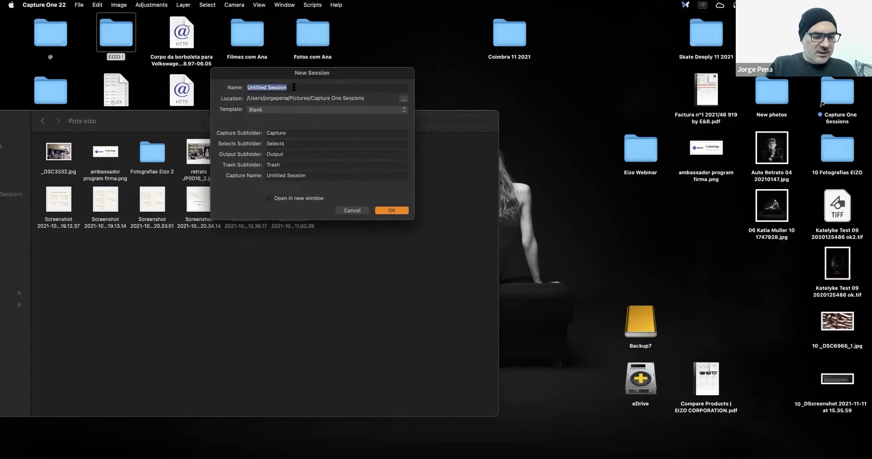
Name the new session "Eizo Webinar 12 20212" and create it with the Blank template.
text(Ei)
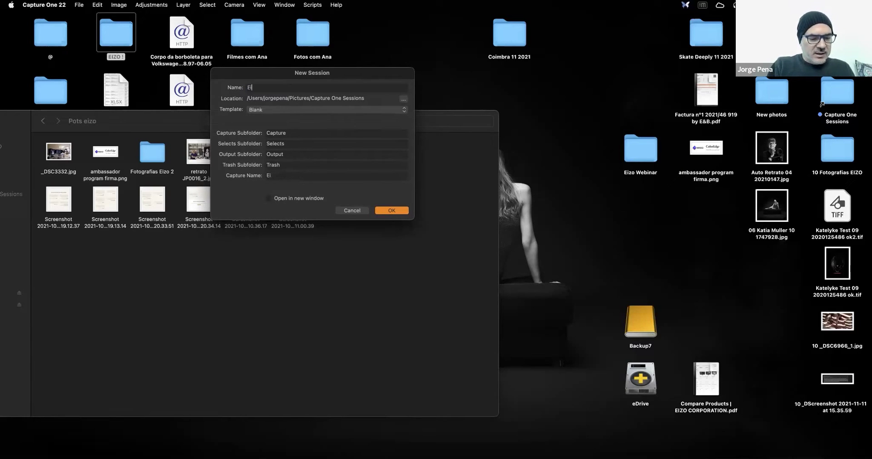
text(zo W)
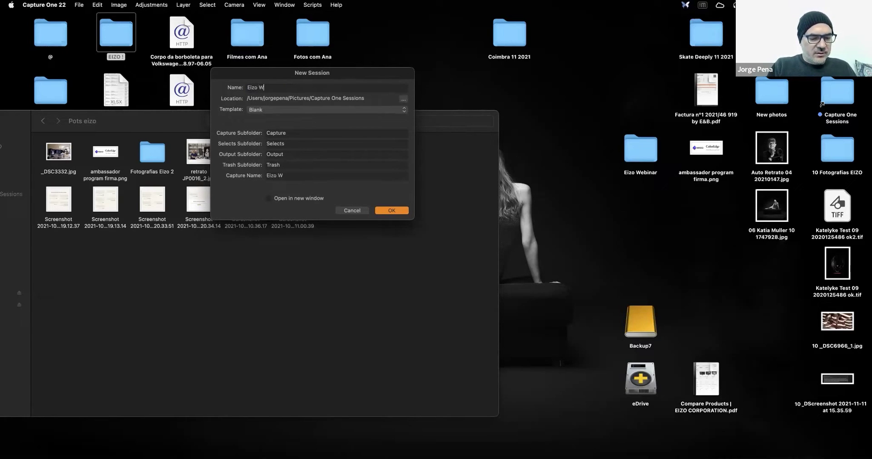
text(ebinar)
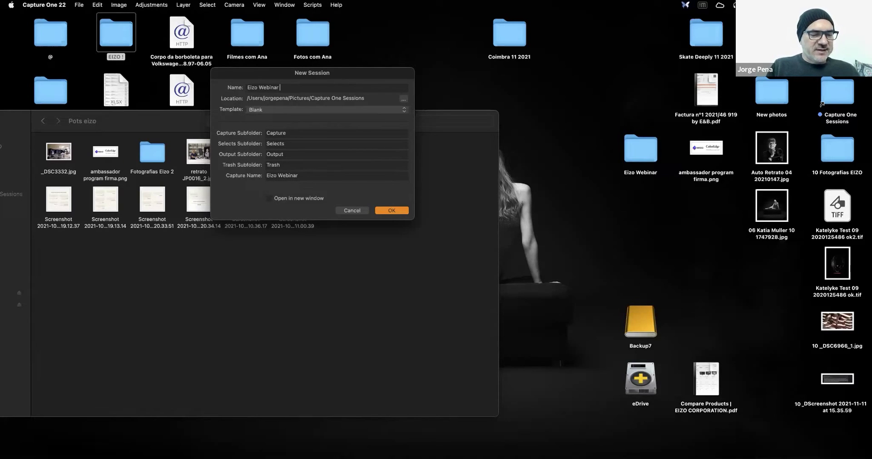
text(12)
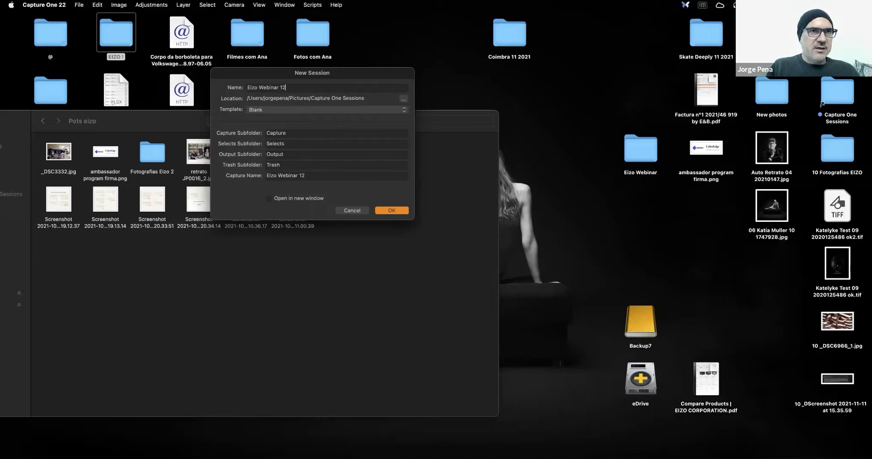
text( 20212)
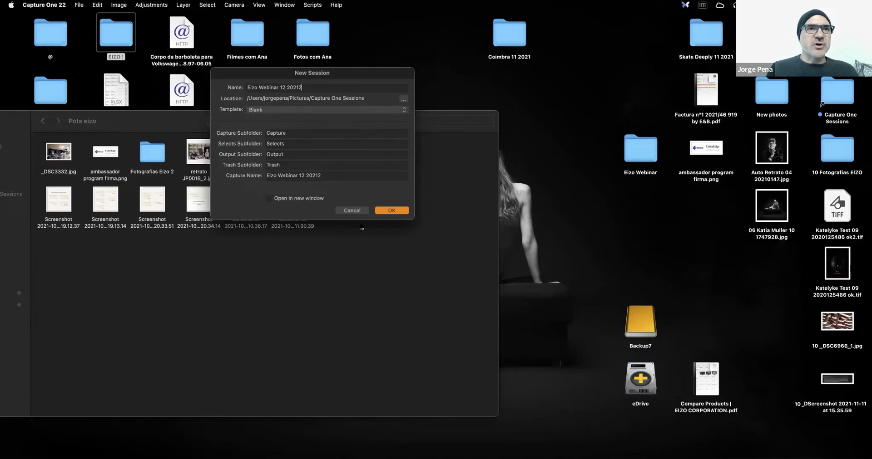
click(383, 211)
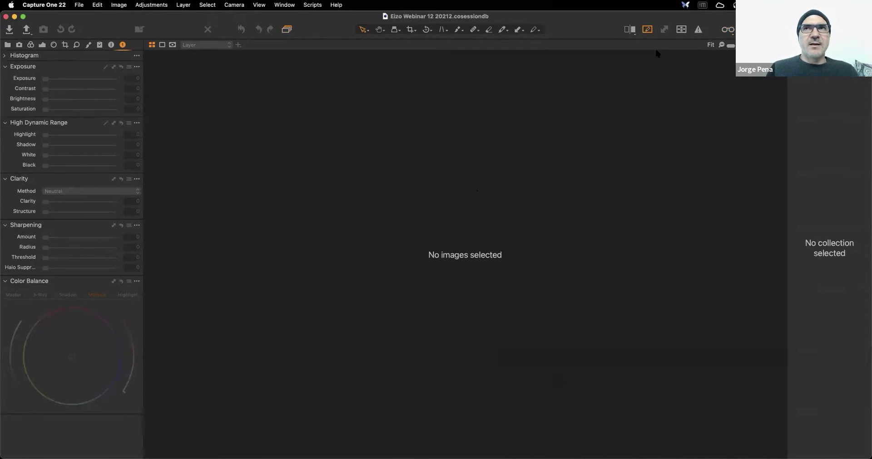
Switch to Finder and examine the session folders stored in the Capture One Sessions folder.
drag(698, 17, 265, 219)
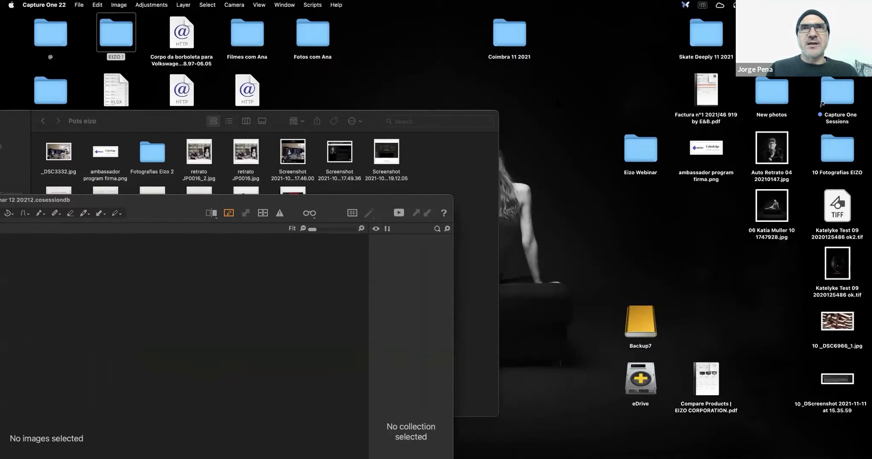
double_click(842, 88)
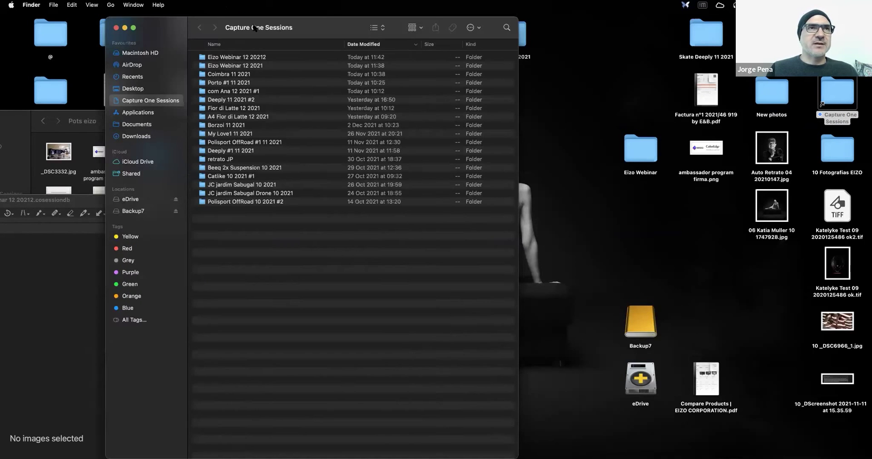
click(299, 58)
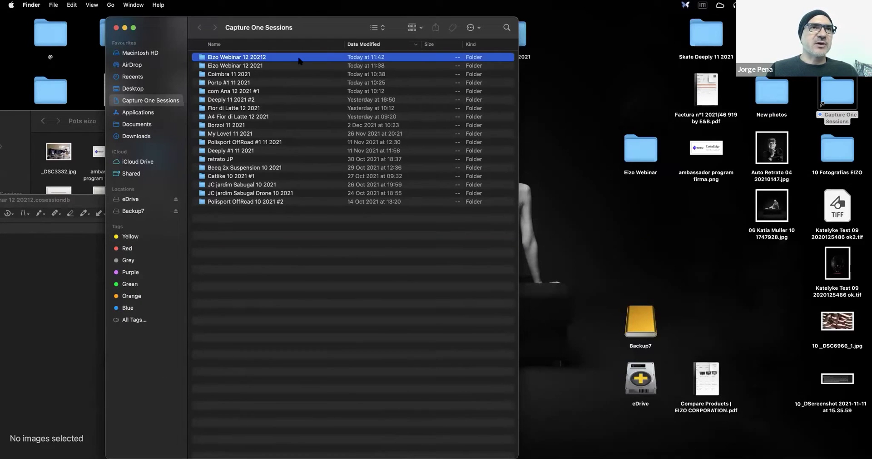
drag(299, 60, 300, 88)
drag(299, 193, 300, 202)
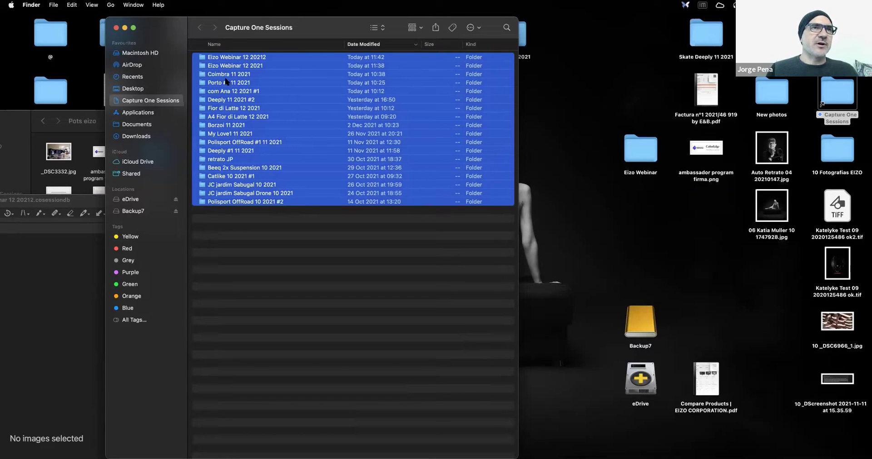
click(318, 224)
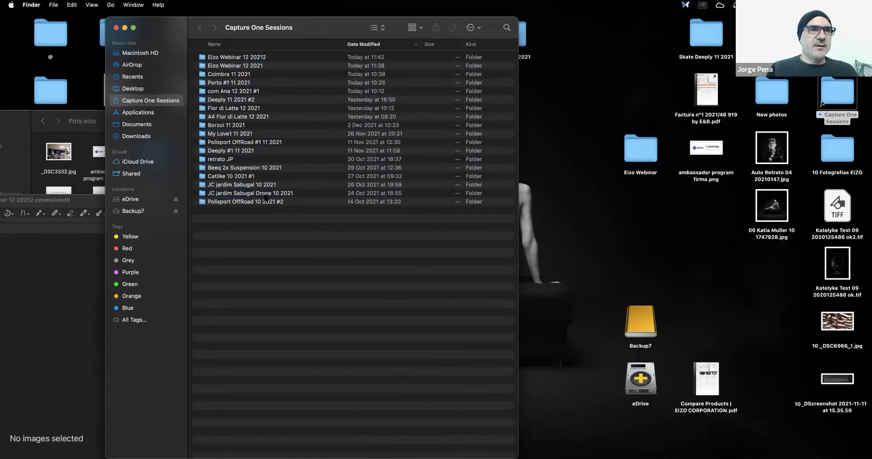
Return to Capture One and open the recent session "Eizo Webinar 12 2021".
double_click(82, 202)
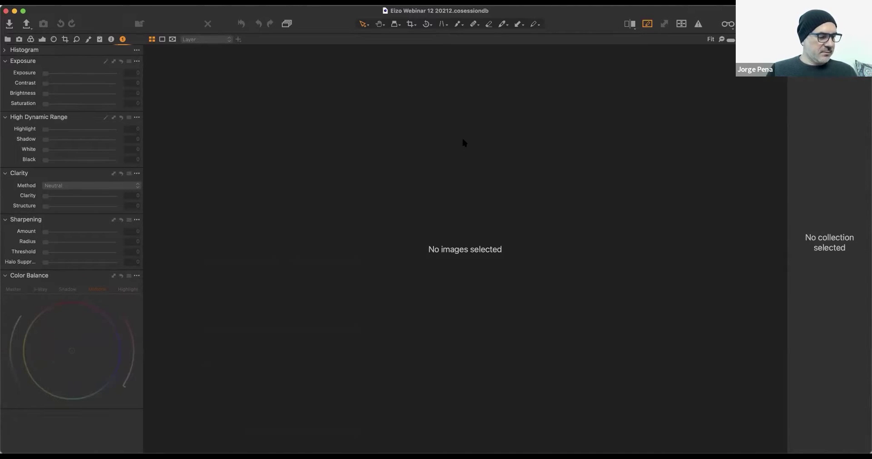
click(110, 5)
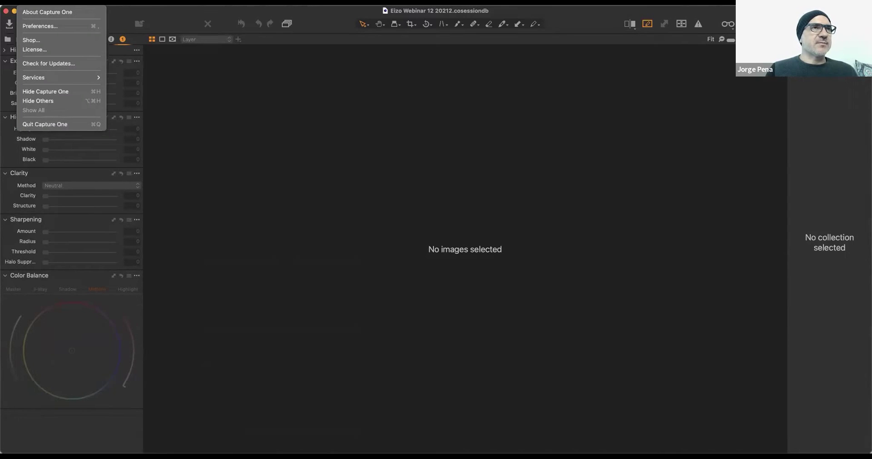
mouse_move(79, 2)
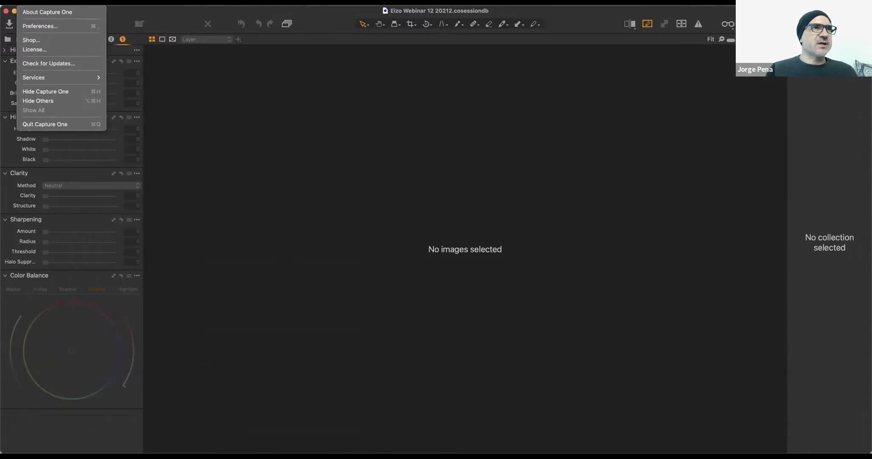
mouse_move(88, 45)
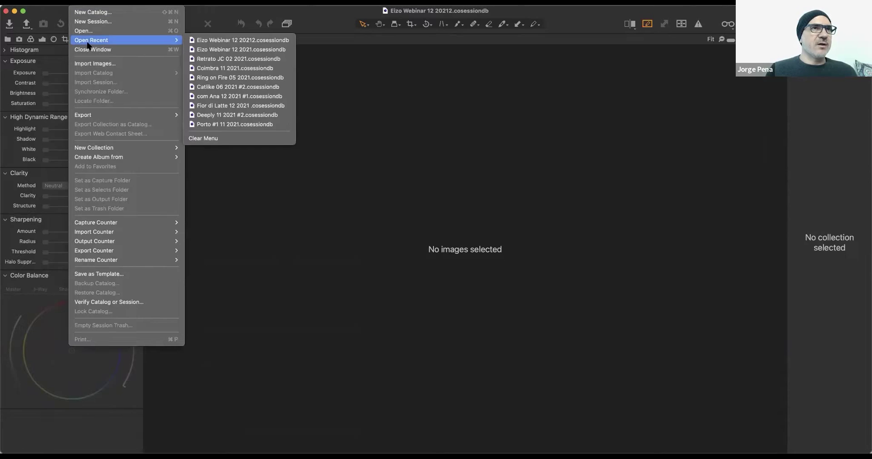
click(200, 49)
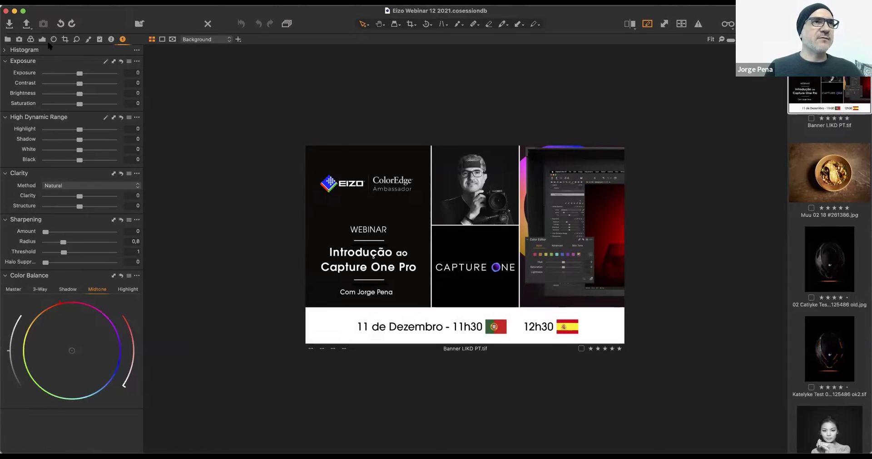
Expand the Histogram and switch to the tool set containing Layers, White Balance and Exposure.
click(3, 50)
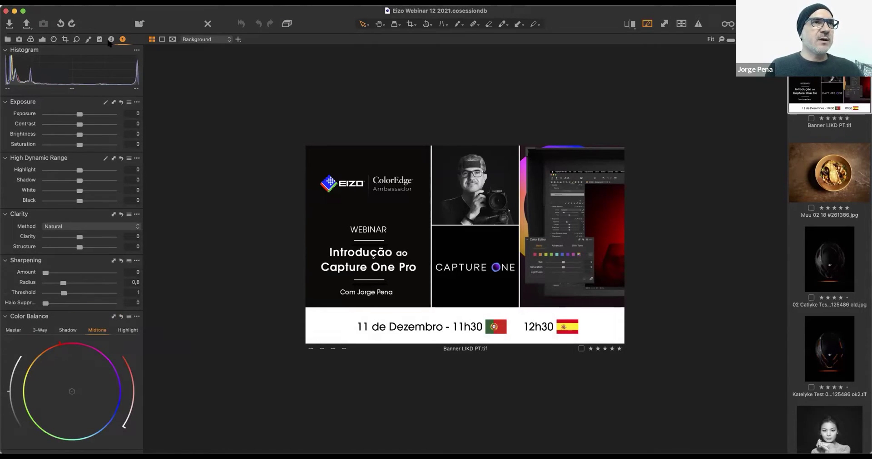
click(88, 40)
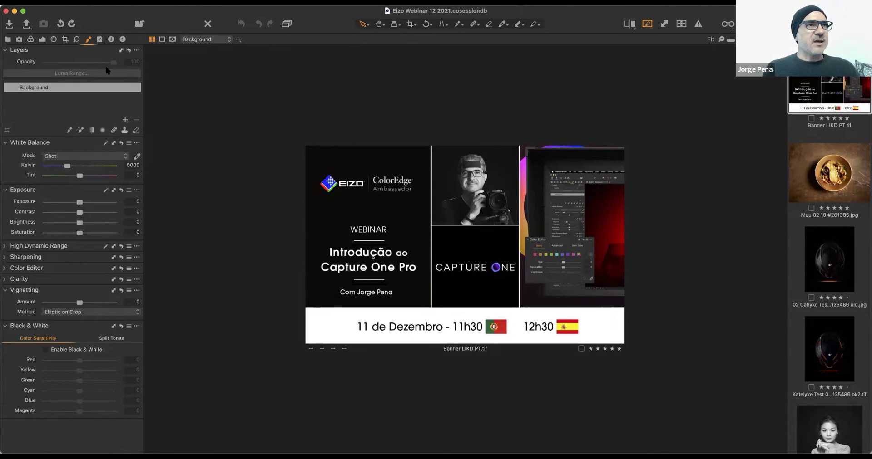
mouse_move(59, 51)
mouse_down()
mouse_move(200, 127)
mouse_move(186, 101)
mouse_move(68, 119)
mouse_move(61, 45)
mouse_up()
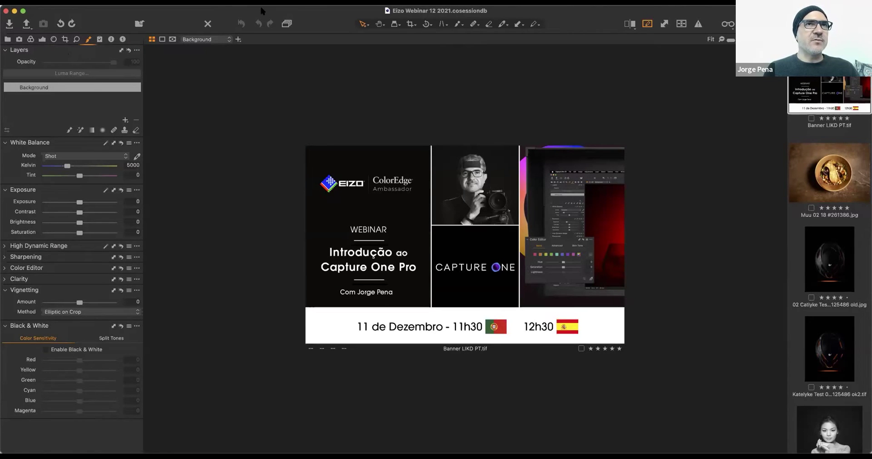
Apply the saved workspace "COP 10 2021 JP" and narrow the tool area beside the viewer.
click(228, 10)
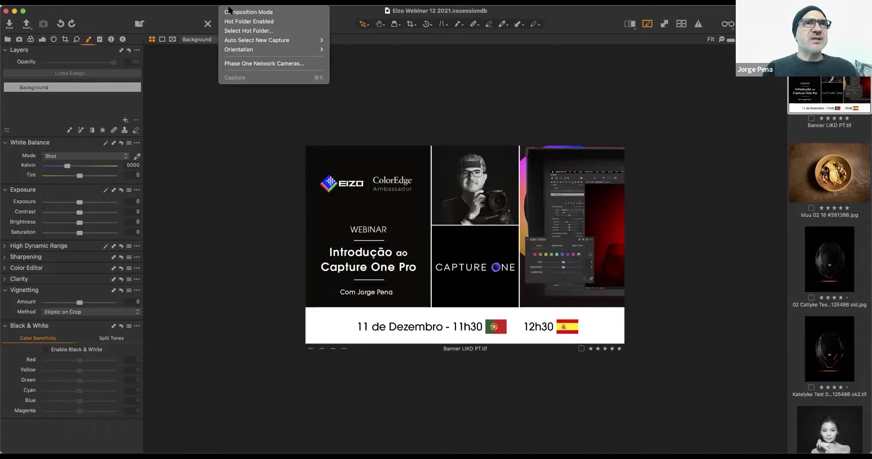
mouse_move(253, 9)
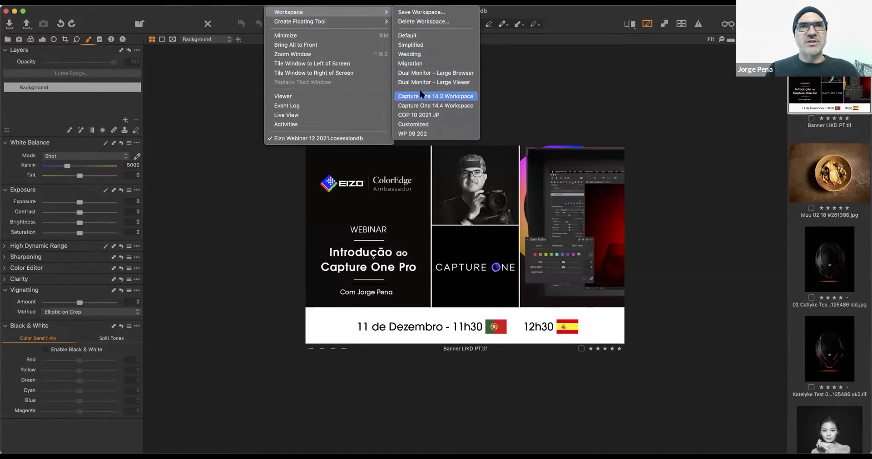
click(413, 116)
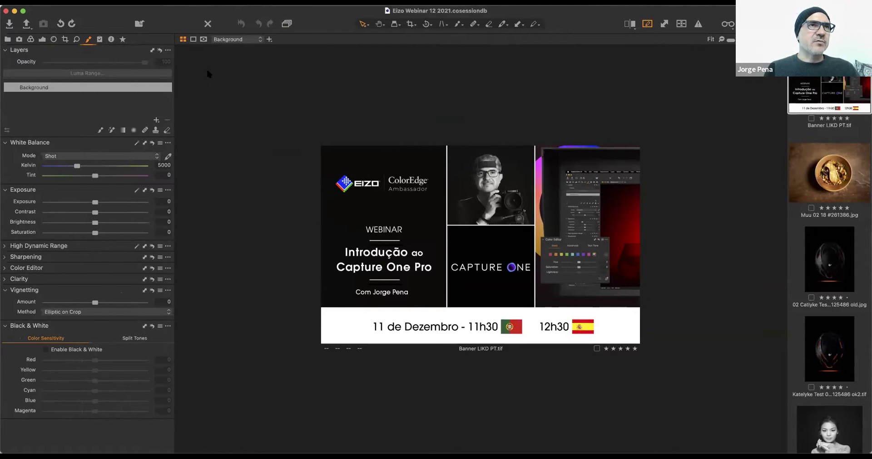
drag(175, 42, 139, 41)
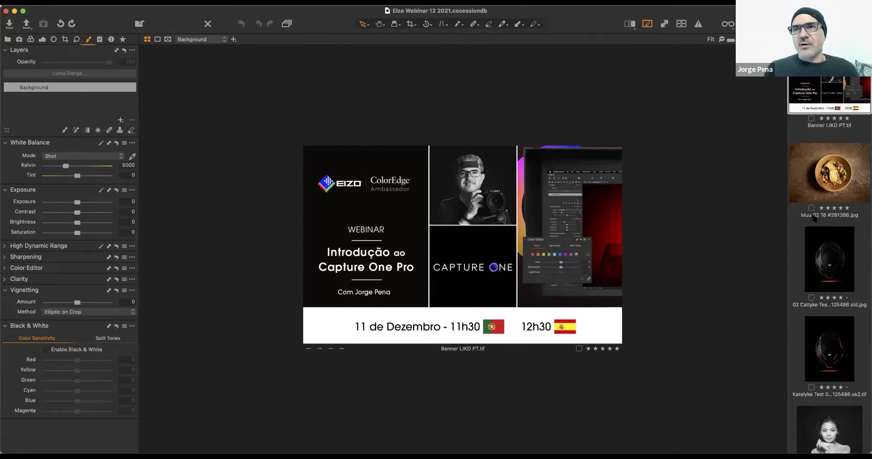
Find the street photo _DSC3431.NEF with the pigeons among the thumbnails and display it in the viewer.
scroll(810, 218, down, 1)
scroll(828, 270, down, 10)
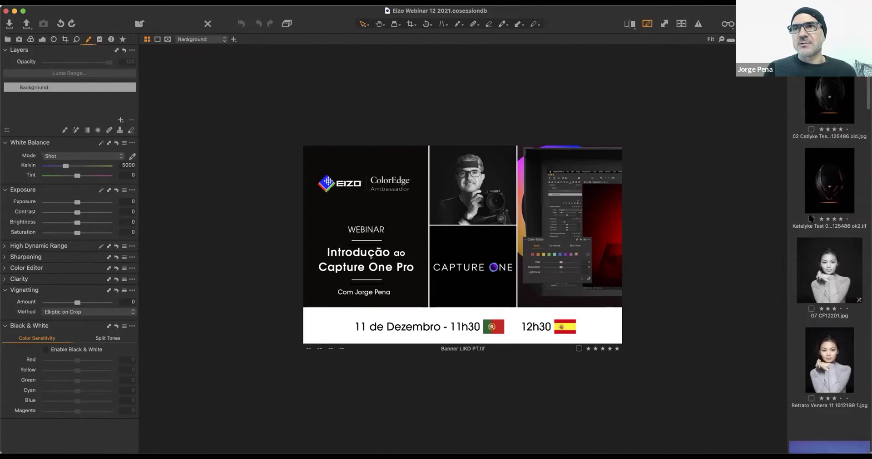
scroll(810, 218, down, 10)
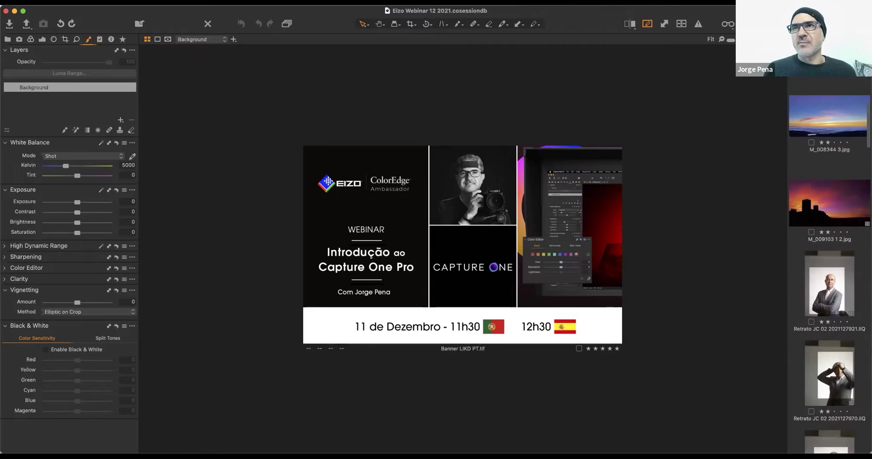
scroll(810, 218, down, 15)
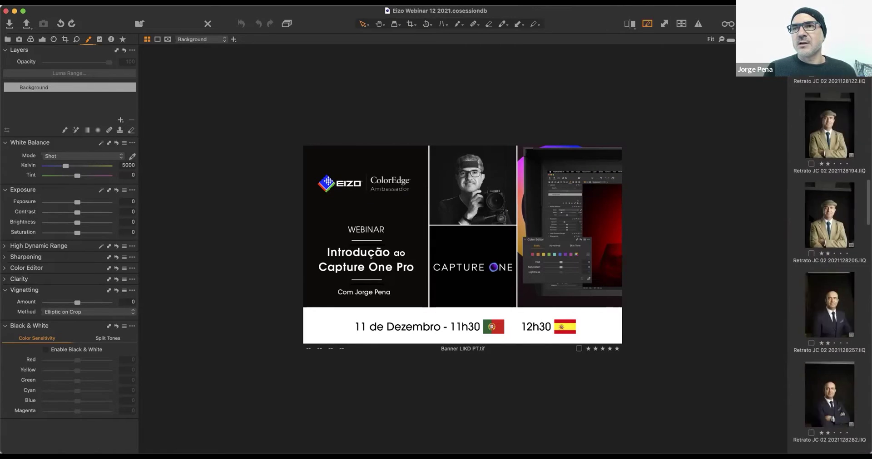
scroll(811, 218, down, 10)
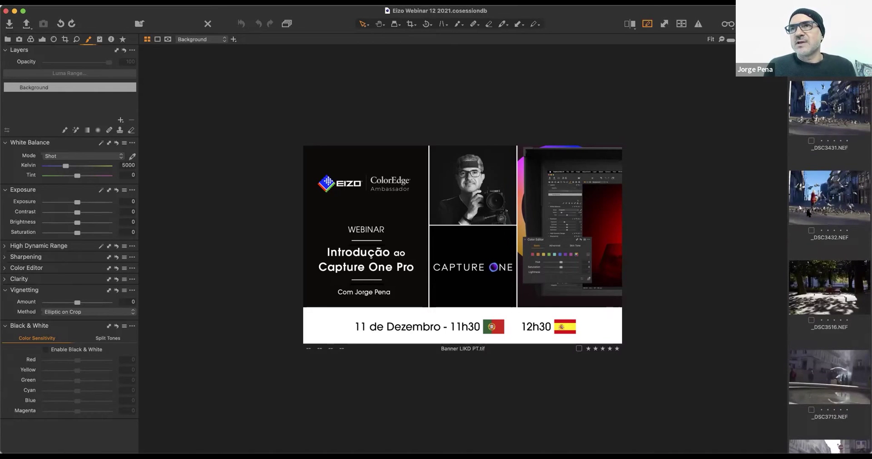
click(829, 108)
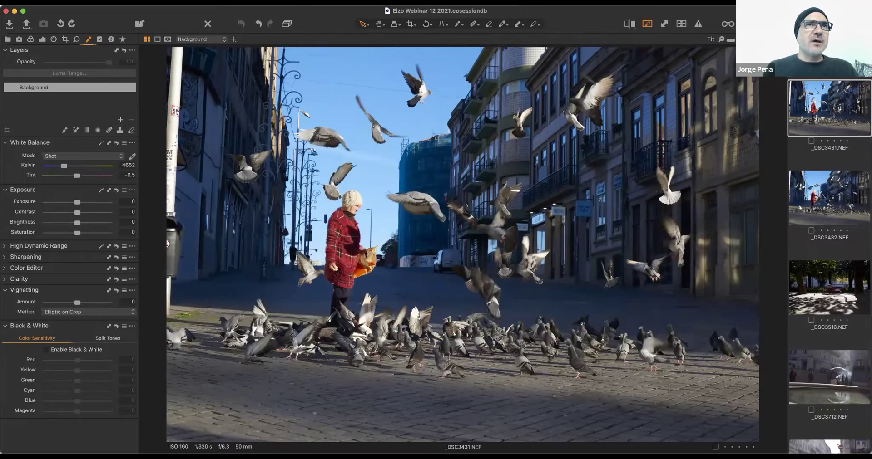
Create a floating Histogram tool and dock it above Layers among the adjustment tools.
click(277, 2)
mouse_move(287, 12)
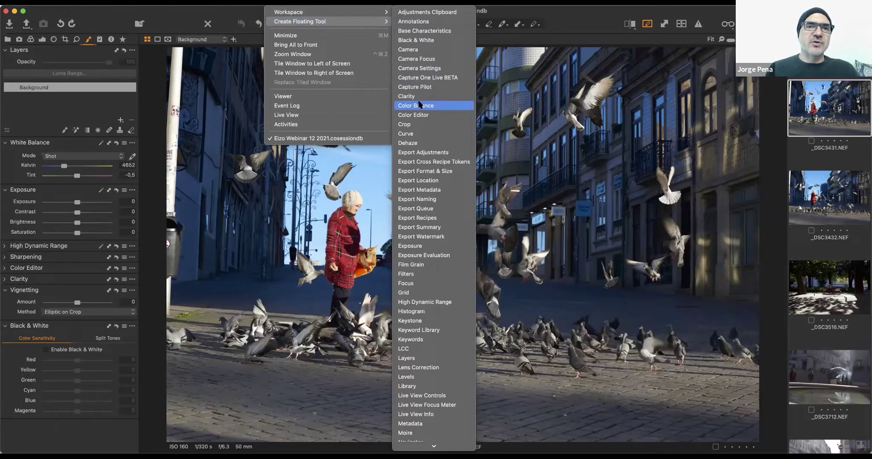
click(416, 312)
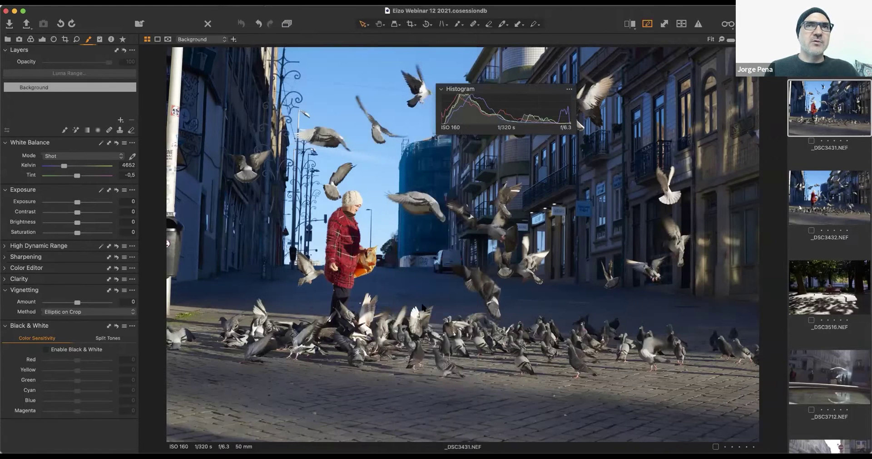
drag(498, 91, 68, 55)
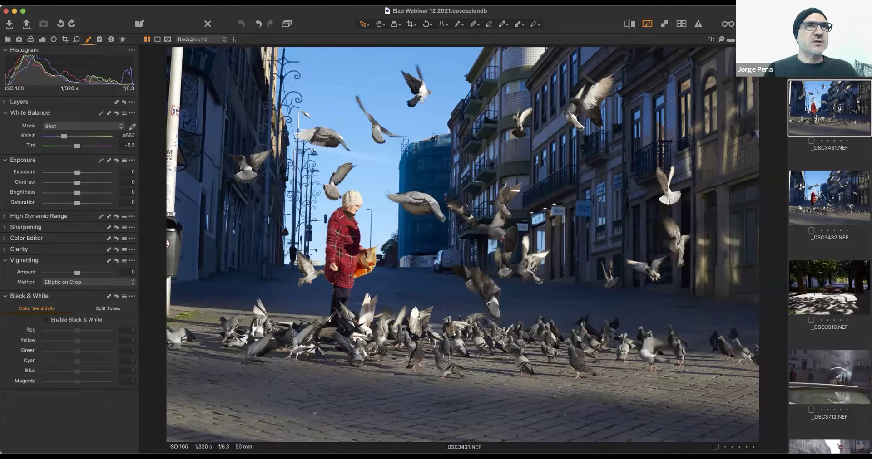
Create a floating Levels tool and dock it above the Histogram among the adjustment tools.
click(232, 3)
mouse_move(310, 2)
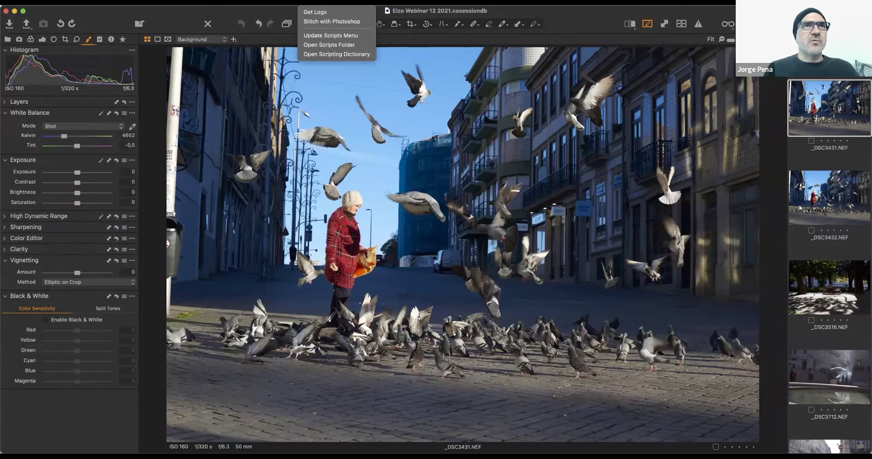
mouse_move(277, 2)
mouse_move(329, 23)
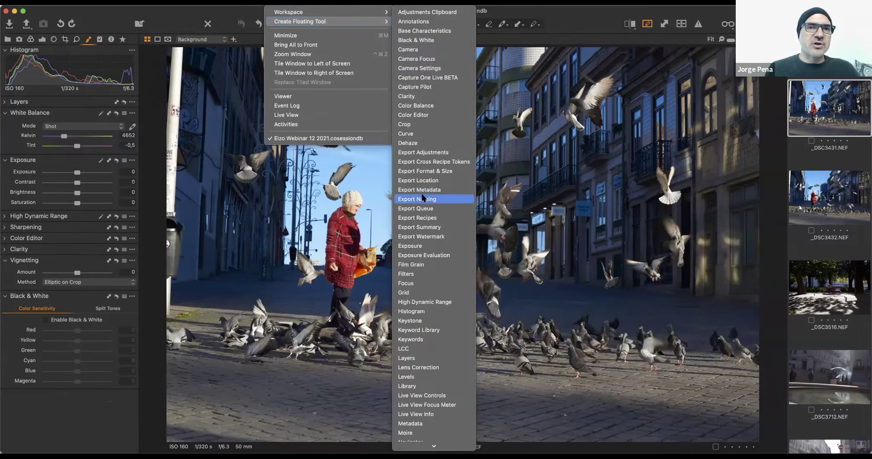
click(410, 377)
drag(521, 89, 168, 76)
drag(88, 62, 80, 64)
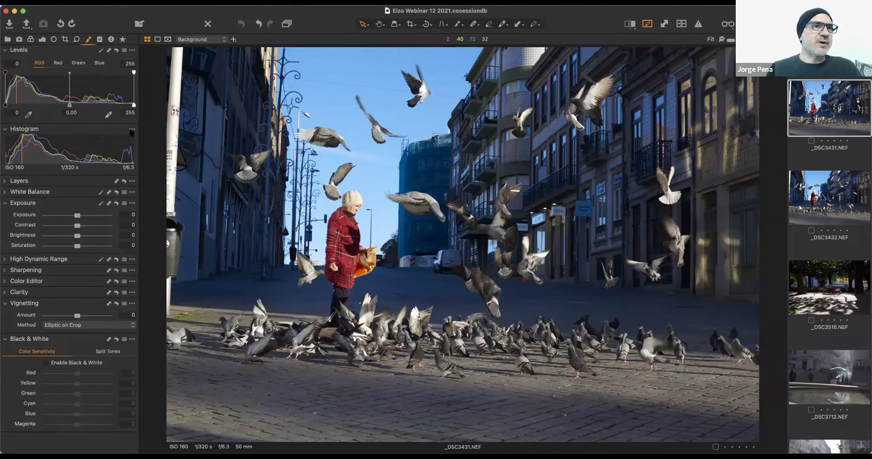
Remove the Histogram tool, and float Levels over the photo before docking it back above Layers.
click(131, 130)
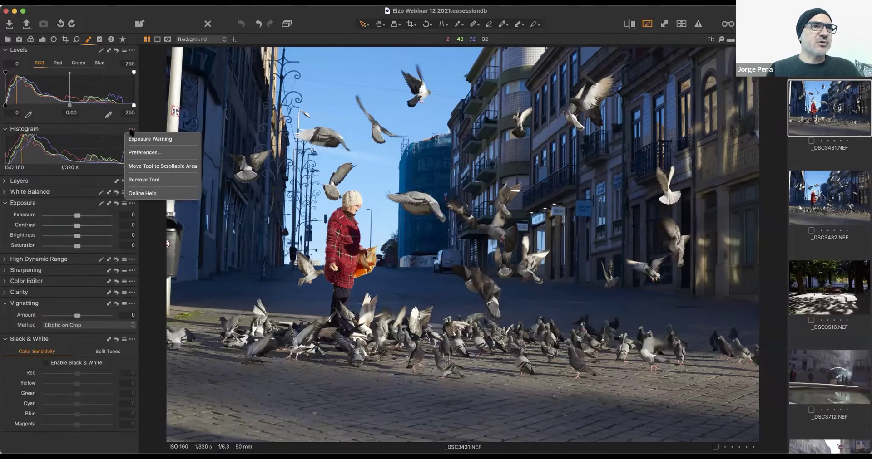
click(143, 180)
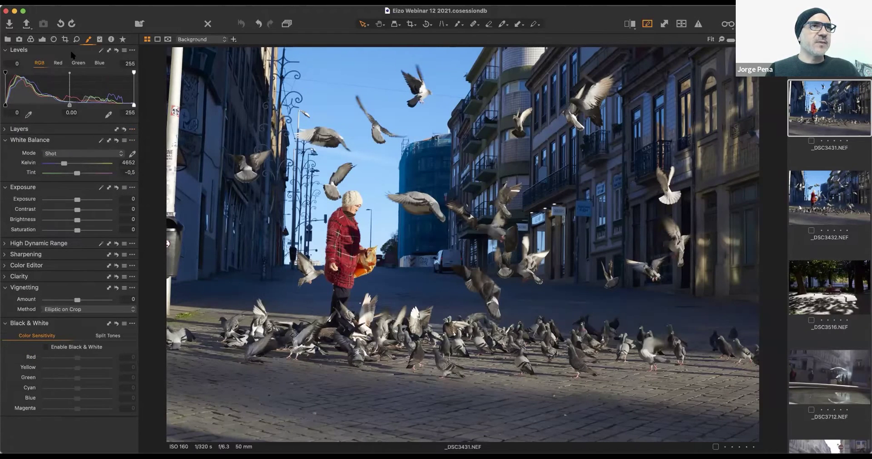
drag(71, 55, 572, 127)
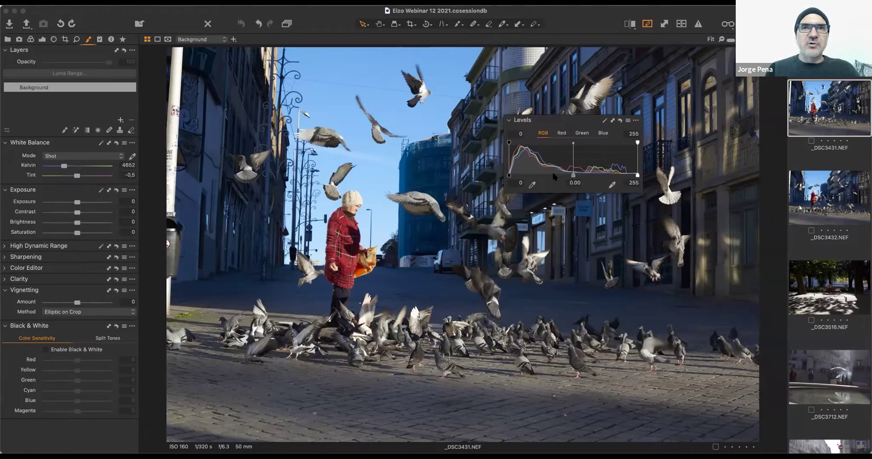
drag(508, 177, 507, 176)
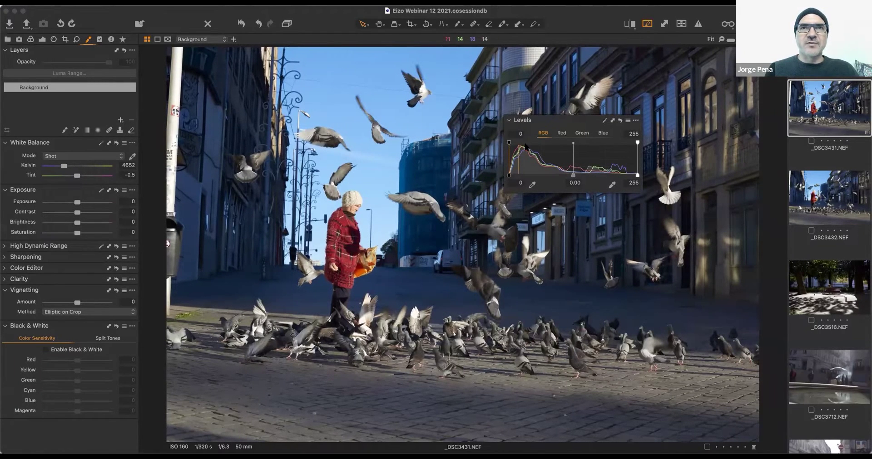
drag(543, 119, 78, 53)
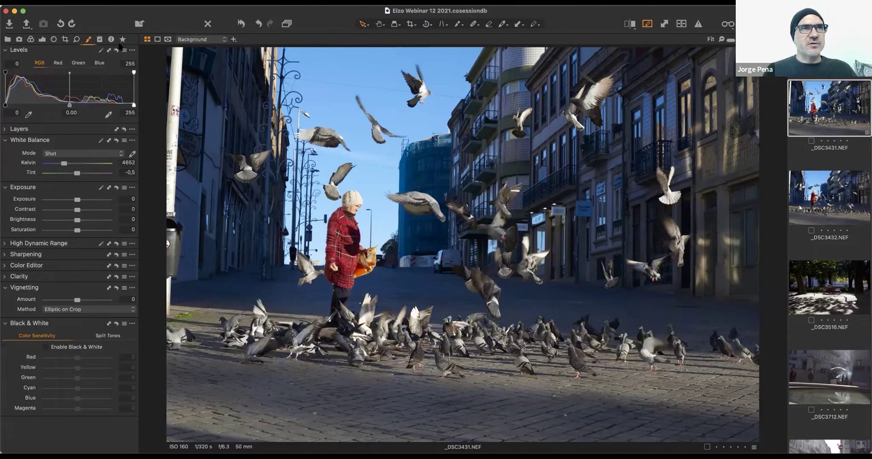
Show the toolbar items as icon and text, and customize the toolbar by removing Move to Selects and Trash.
right_click(180, 19)
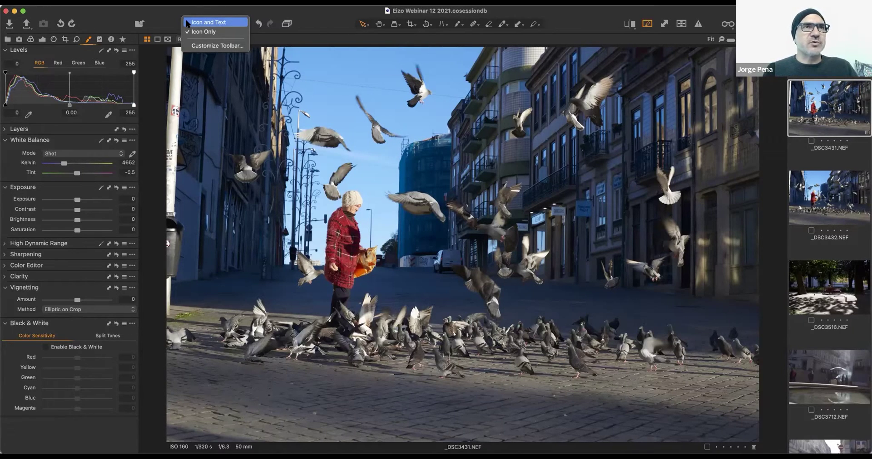
click(187, 23)
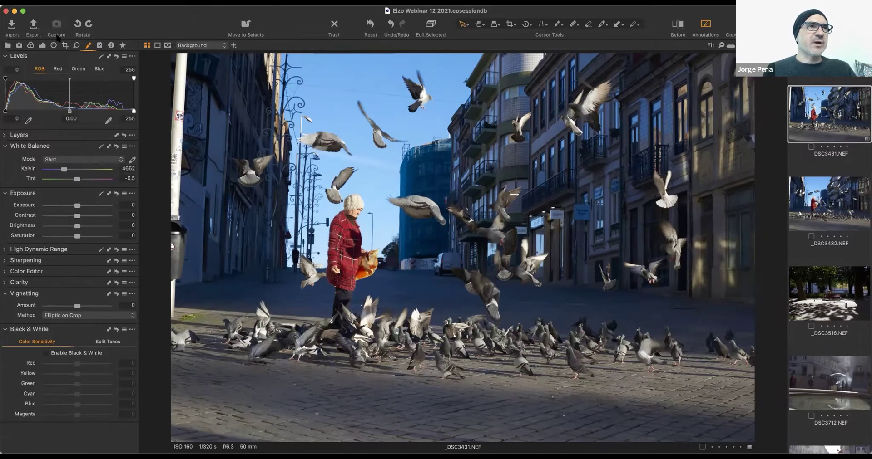
right_click(189, 22)
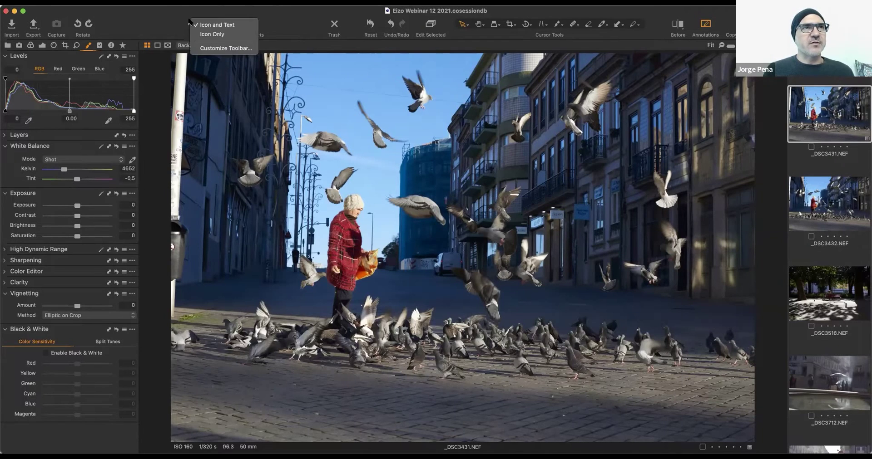
click(194, 48)
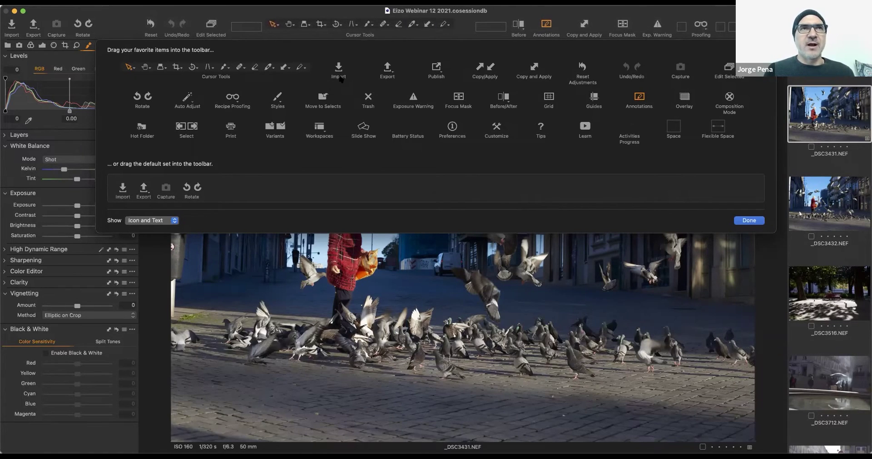
mouse_move(209, 23)
mouse_down()
mouse_move(211, 16)
mouse_move(211, 23)
mouse_up()
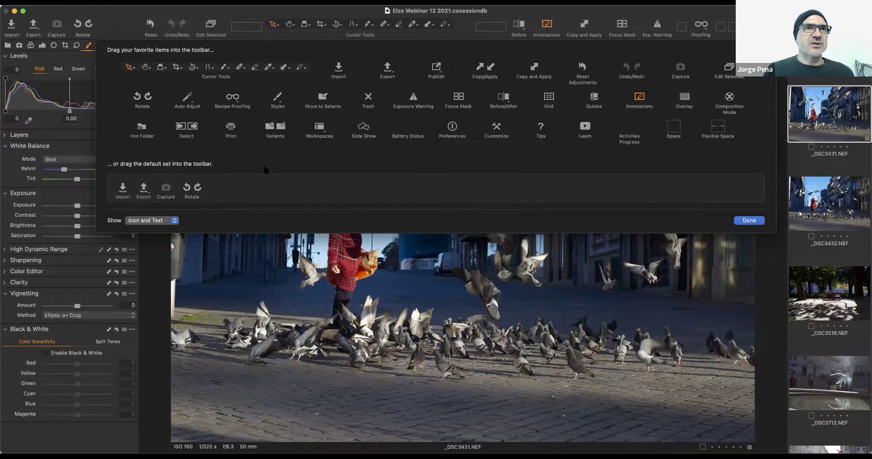
mouse_move(323, 96)
mouse_down()
mouse_move(320, 25)
mouse_move(130, 28)
mouse_move(277, 26)
mouse_move(316, 102)
mouse_up()
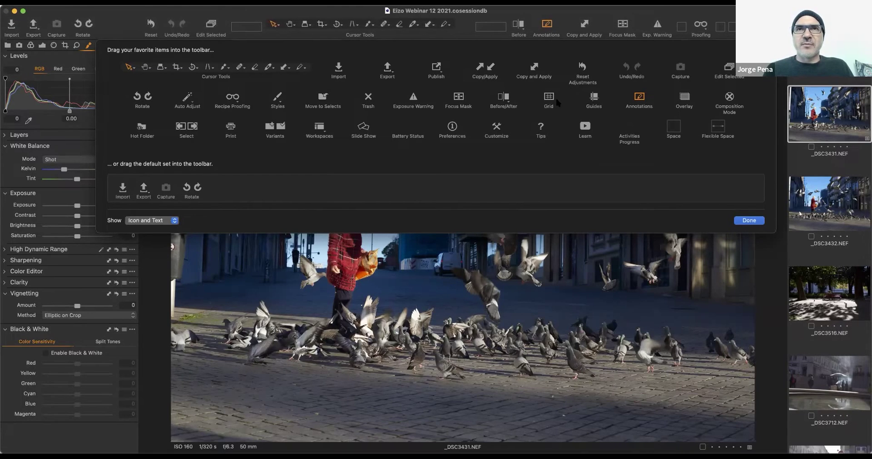
key(Return)
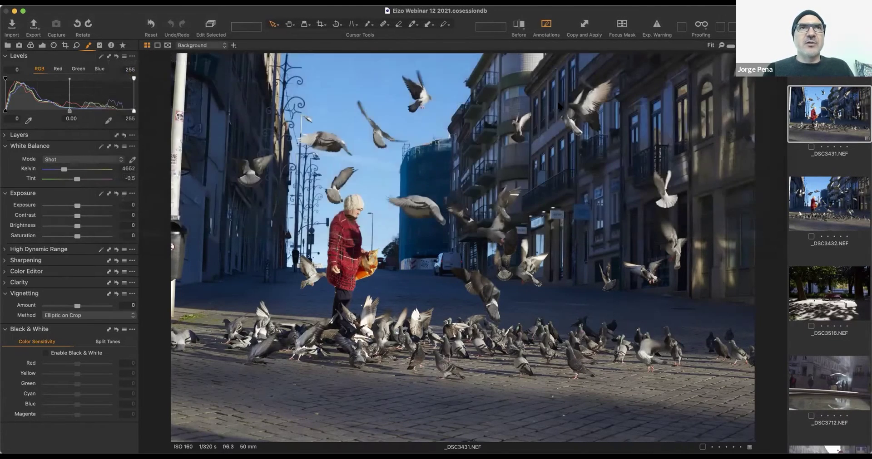
click(144, 3)
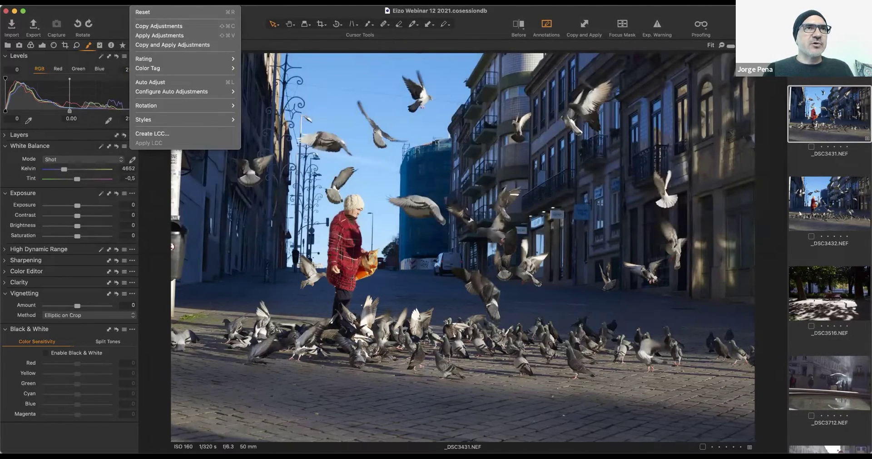
mouse_move(98, 3)
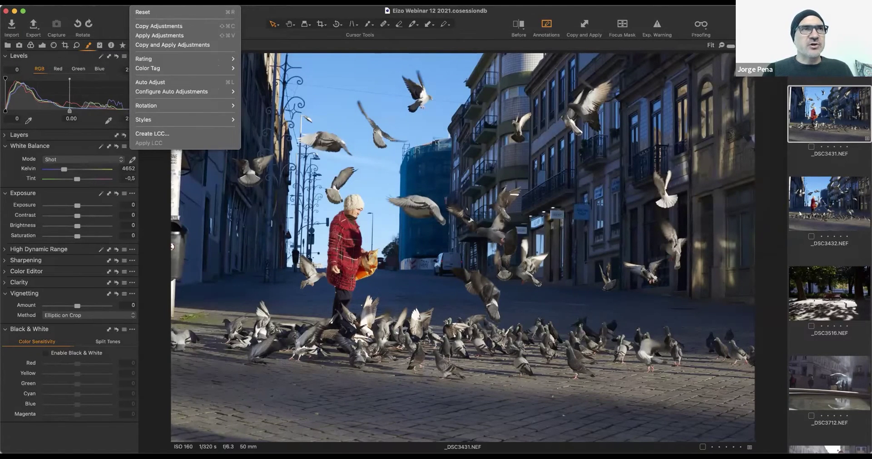
mouse_move(180, 2)
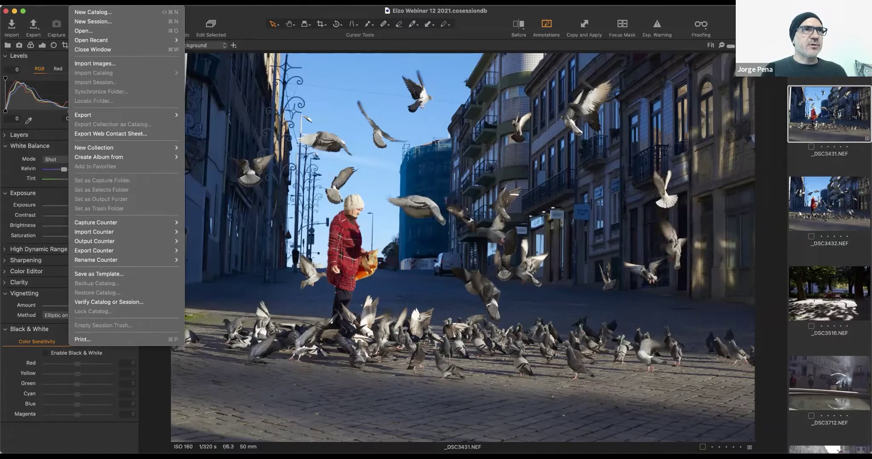
click(120, 17)
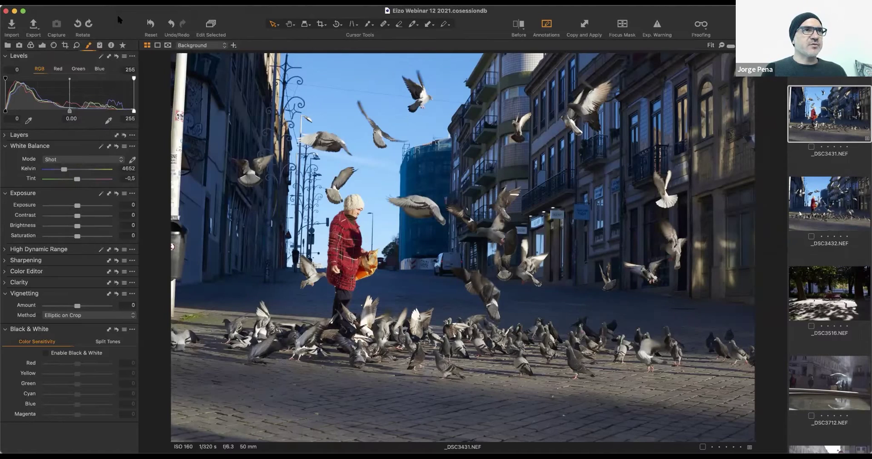
Look through the session's Capture, Selects, Output and Trash folders in the Library and return to the Capture Folder.
click(6, 44)
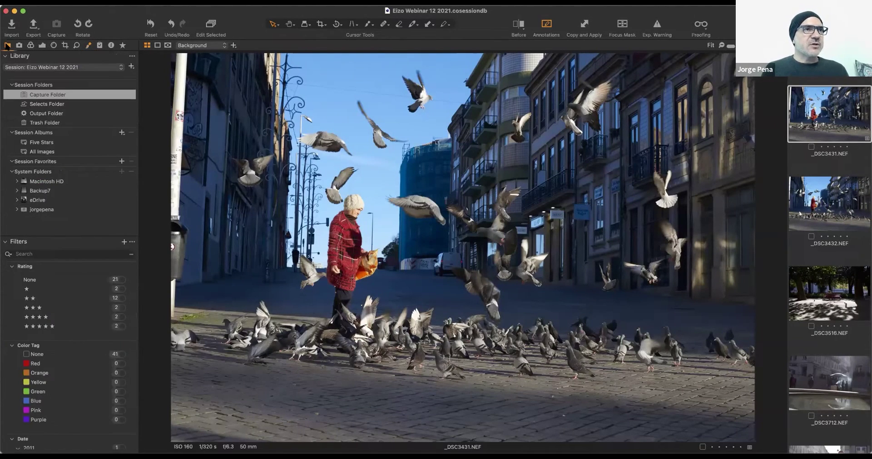
click(46, 95)
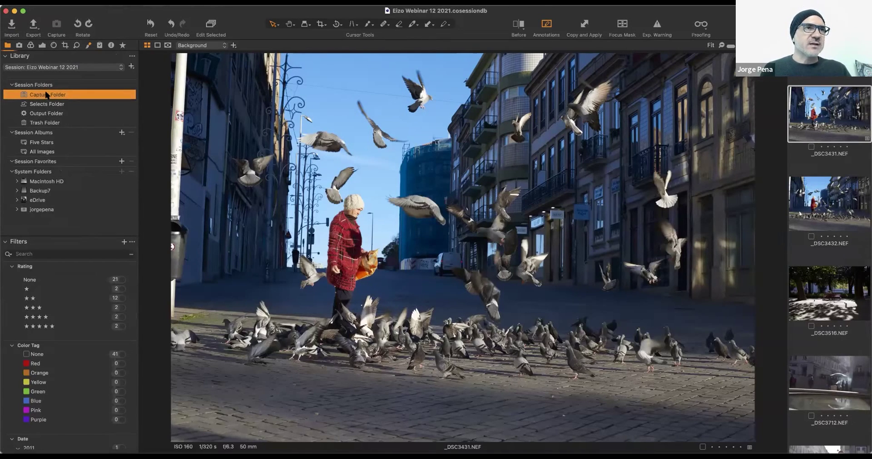
click(46, 104)
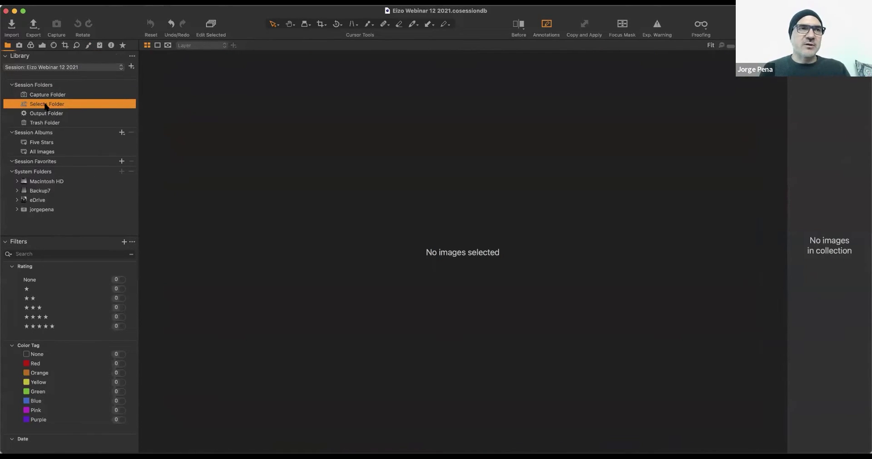
click(45, 113)
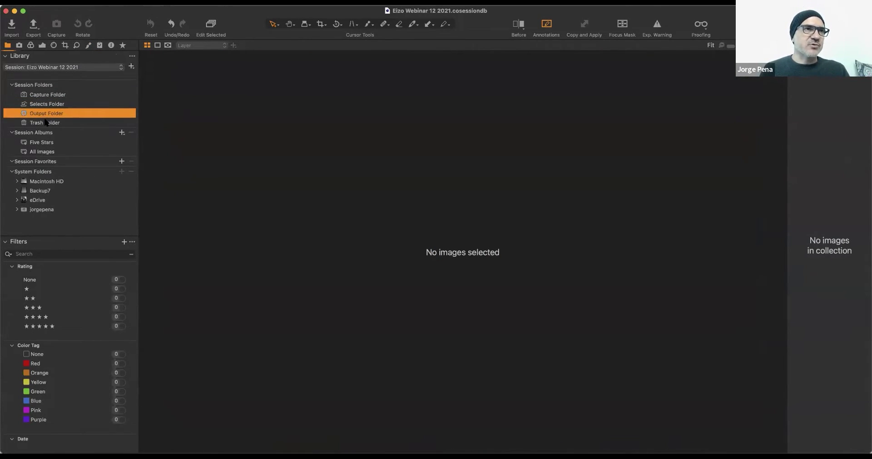
click(45, 122)
click(50, 96)
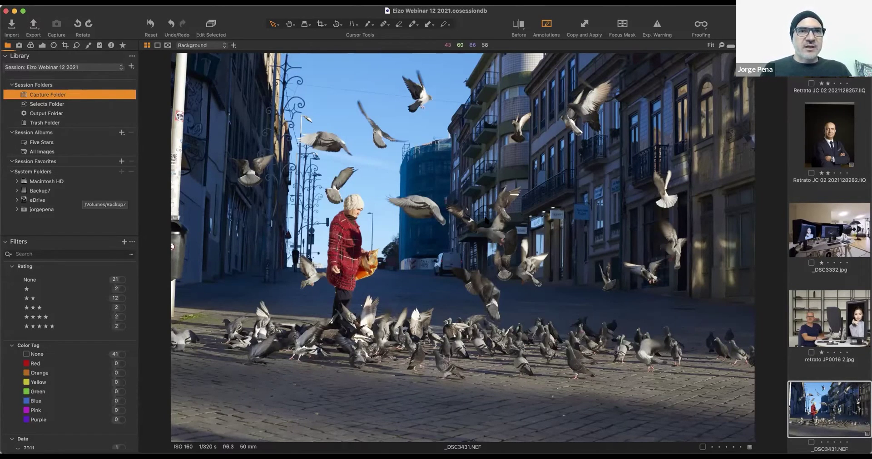
Start an image import from Eizo Webinar into the Capture Folder, pick all the images and cancel the import.
click(12, 25)
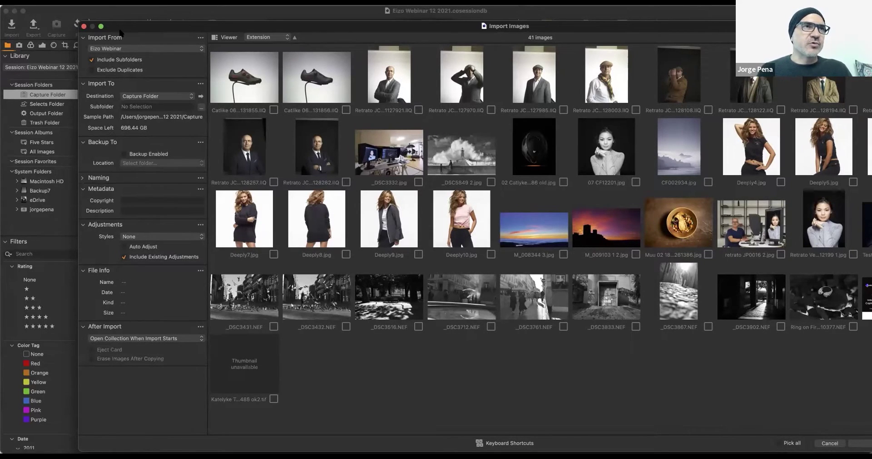
drag(123, 29, 73, 31)
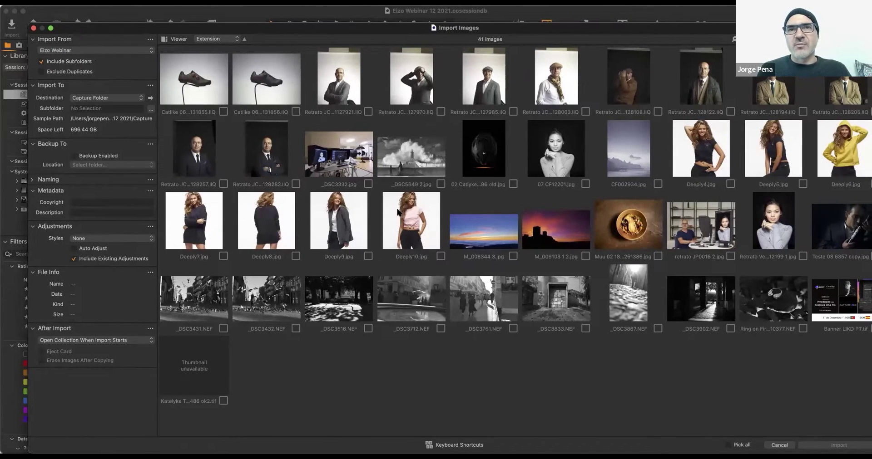
drag(201, 30, 173, 30)
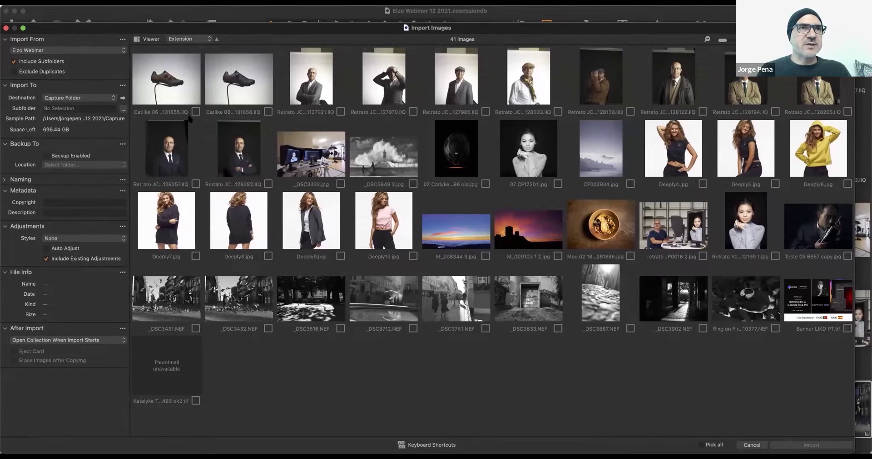
click(195, 111)
click(267, 112)
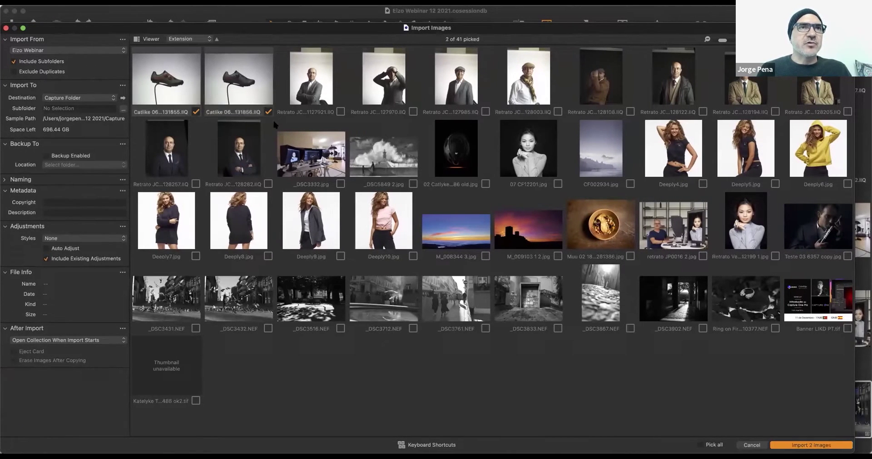
alt+click(340, 184)
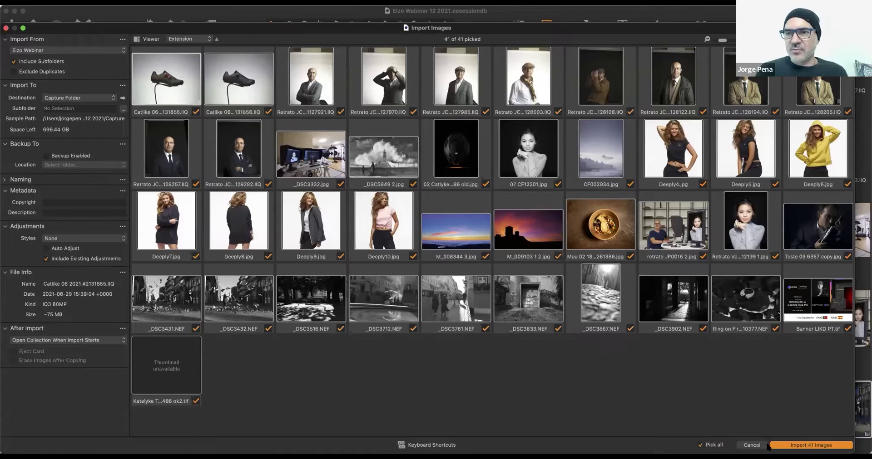
click(752, 446)
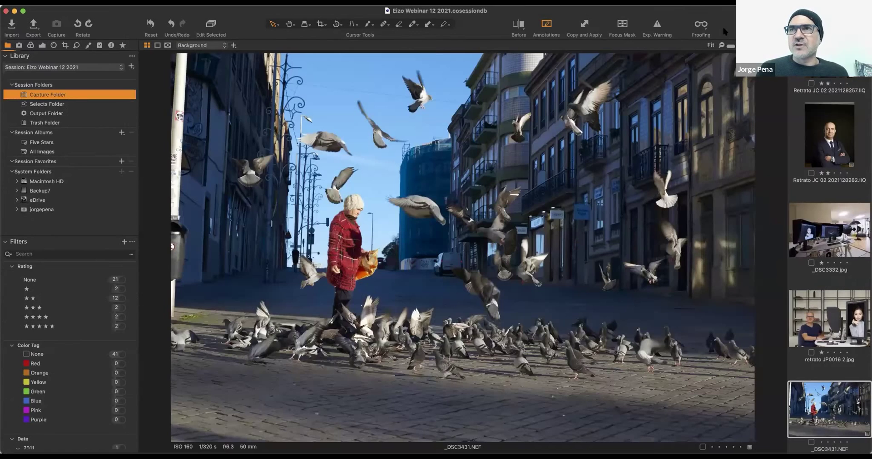
scroll(582, 176, up, 5)
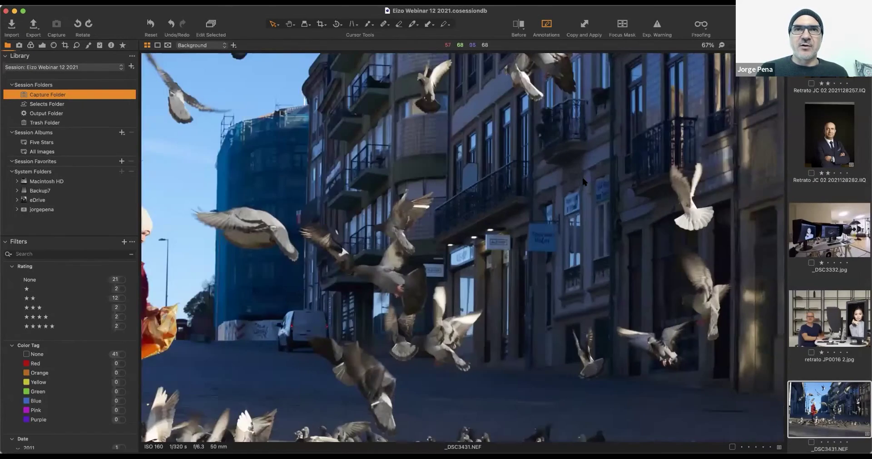
scroll(581, 176, down, 5)
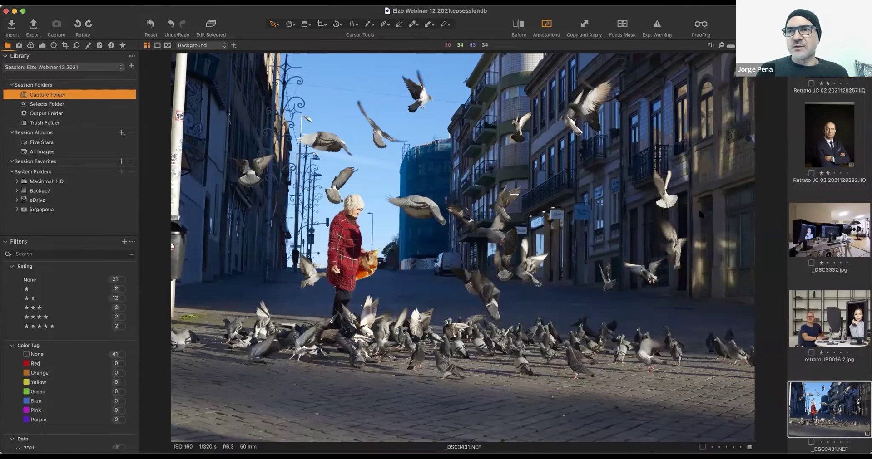
Filter the Capture Folder's images by the date Sunday 03 February 2013.
scroll(831, 179, up, 10)
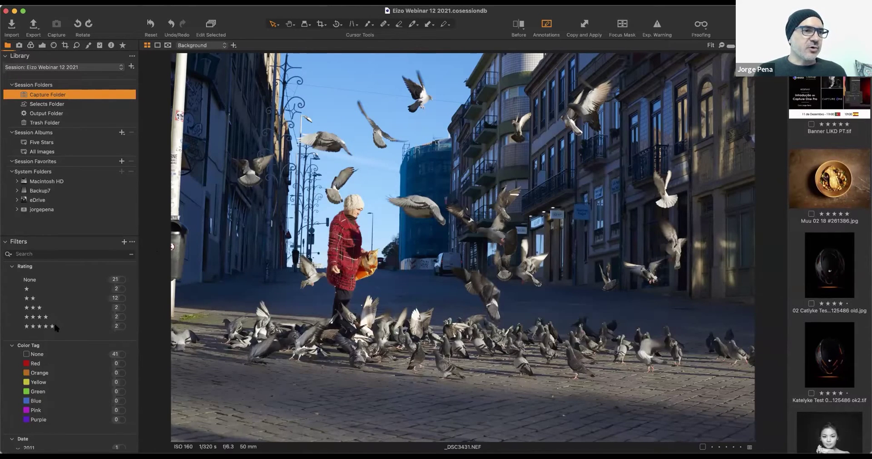
scroll(63, 396, down, 10)
scroll(62, 396, down, 5)
scroll(62, 396, down, 4)
scroll(63, 396, up, 8)
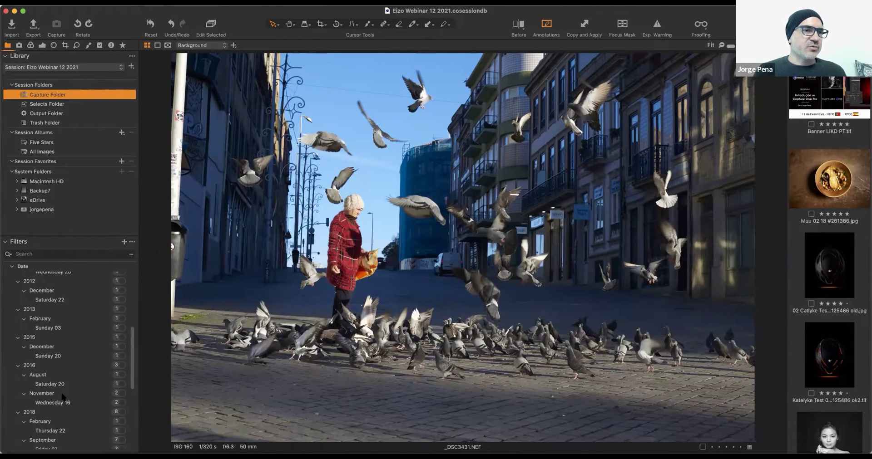
click(55, 330)
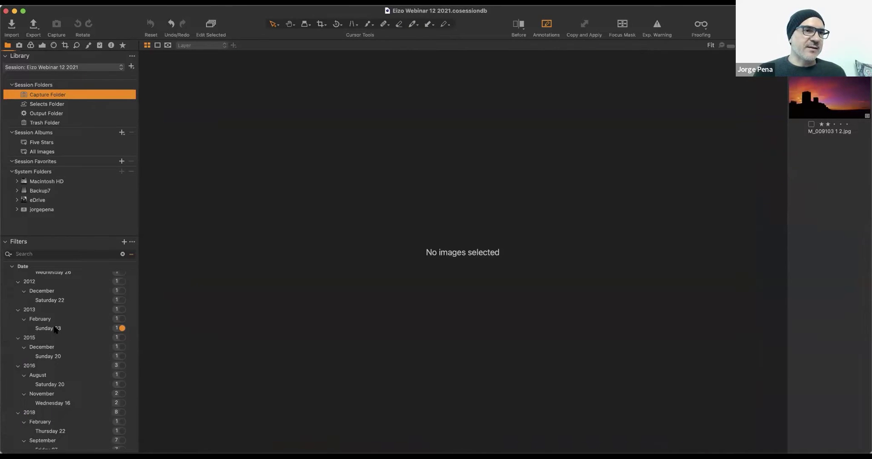
Clear the February 2013 date filter to show all of the Capture Folder's images again.
scroll(55, 329, up, 10)
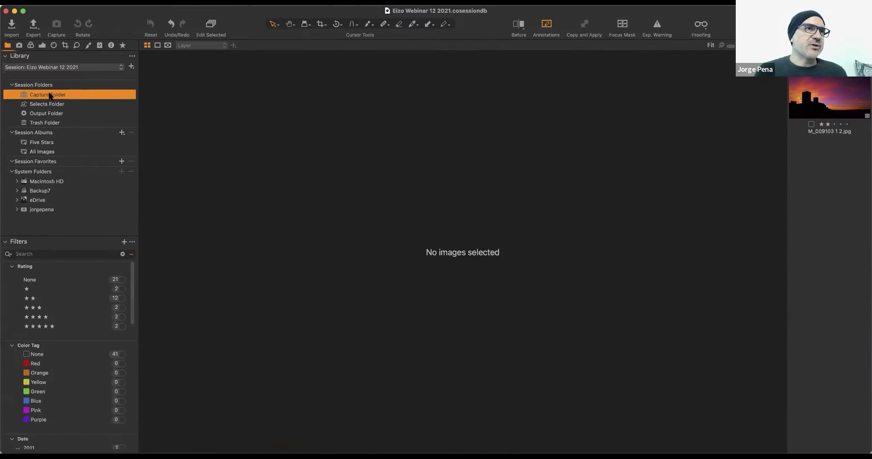
scroll(72, 359, down, 10)
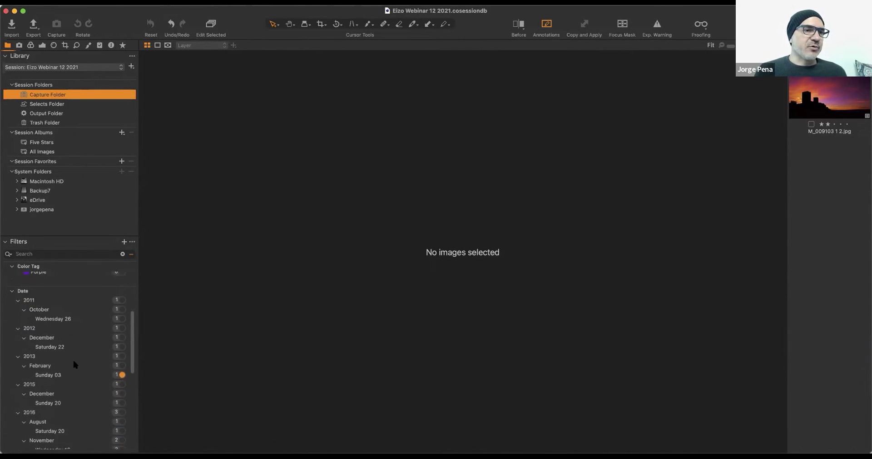
click(121, 353)
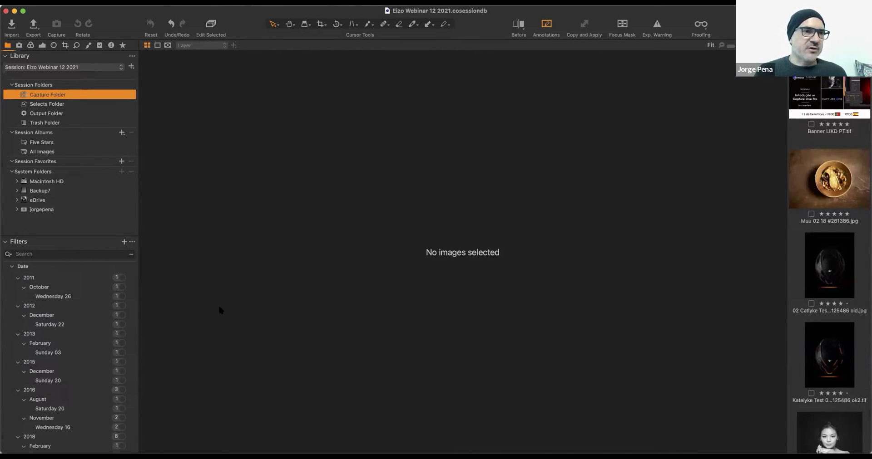
scroll(88, 335, up, 10)
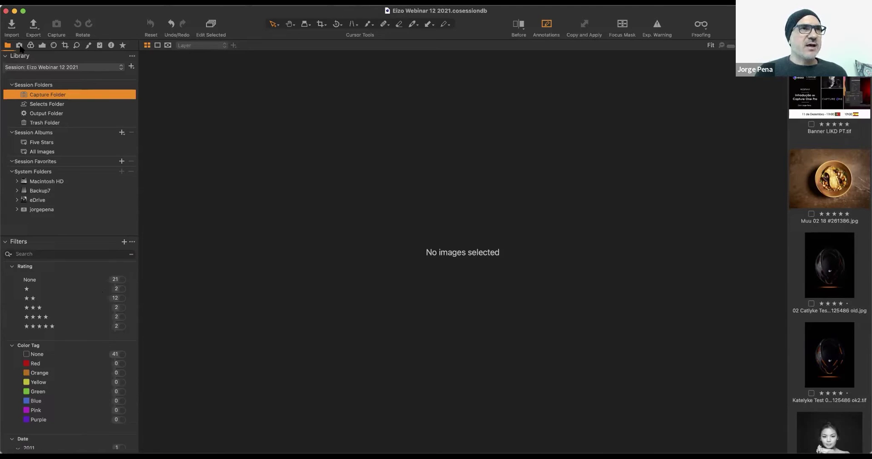
Show the tethered capture tools and expand Exposure Evaluation, Overlay and Camera Settings.
click(19, 45)
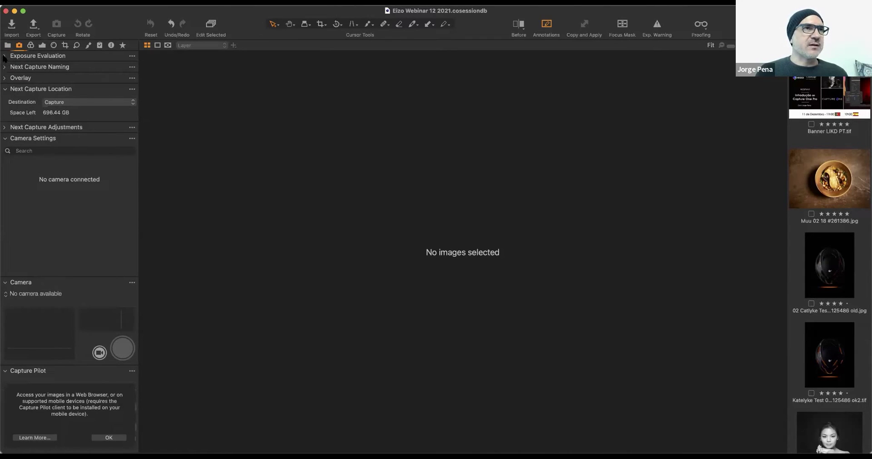
click(3, 57)
click(6, 132)
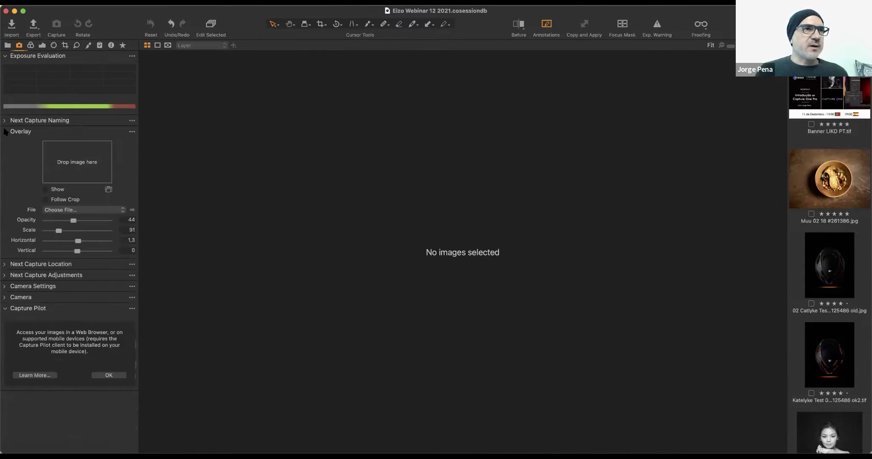
click(5, 286)
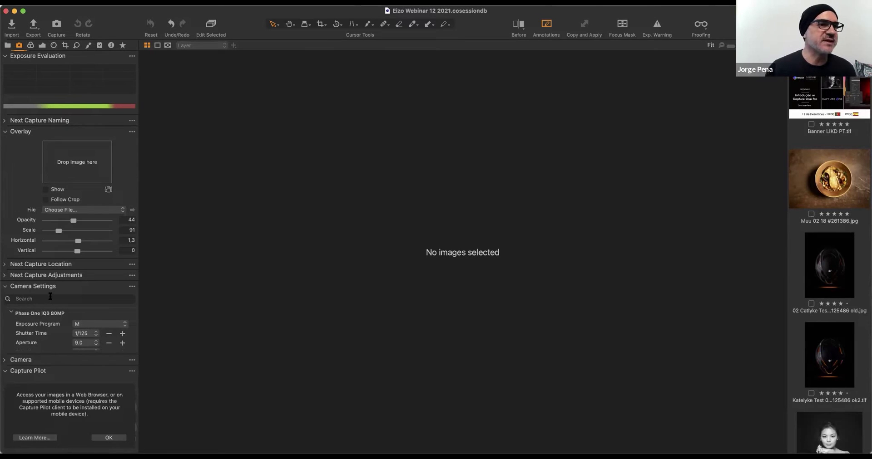
Examine the Phase One IQ3 80MP camera settings, from exposure program, aperture and ISO to white balance, file format and EV steps.
scroll(51, 323, down, 3)
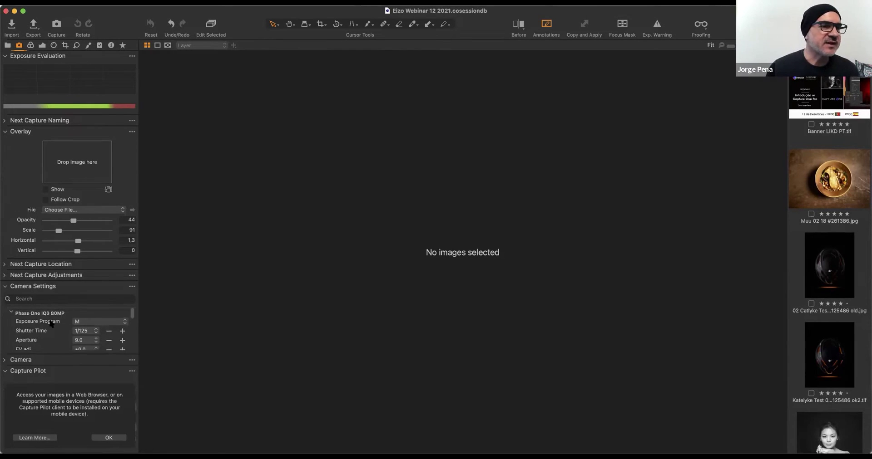
scroll(51, 323, up, 3)
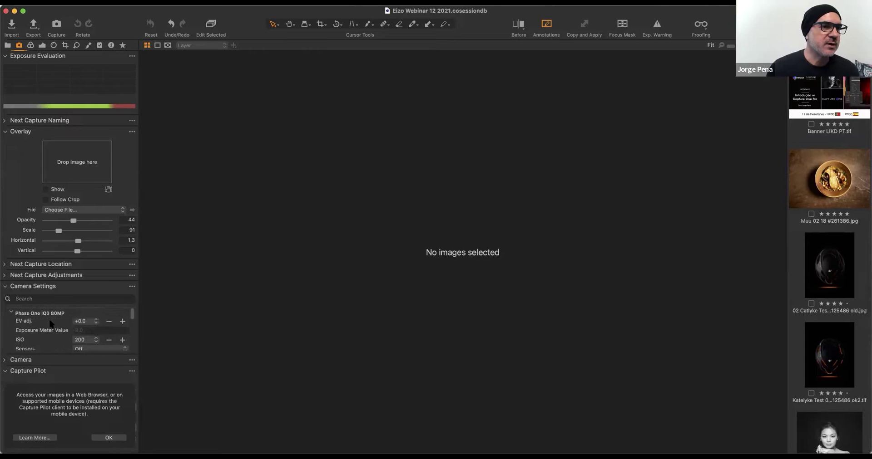
scroll(50, 323, down, 1)
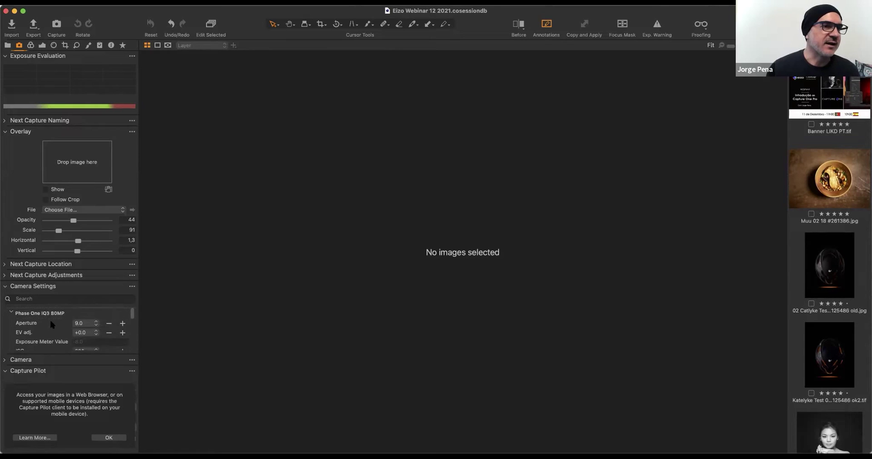
scroll(50, 324, down, 5)
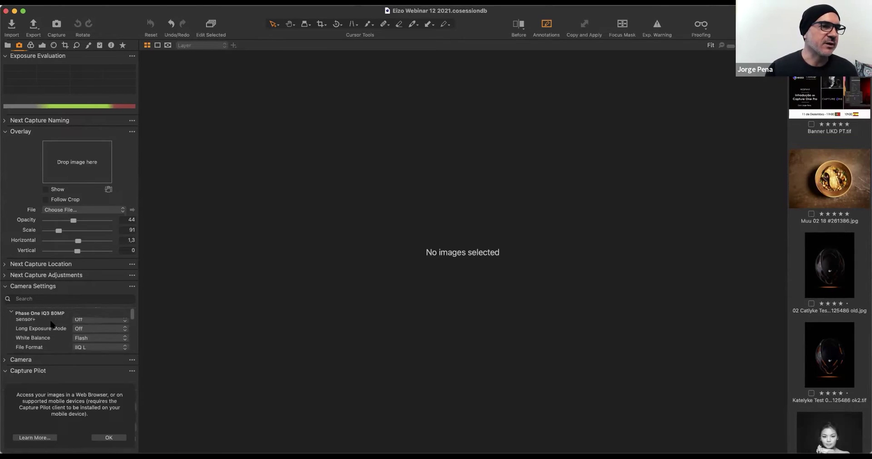
scroll(51, 325, down, 1)
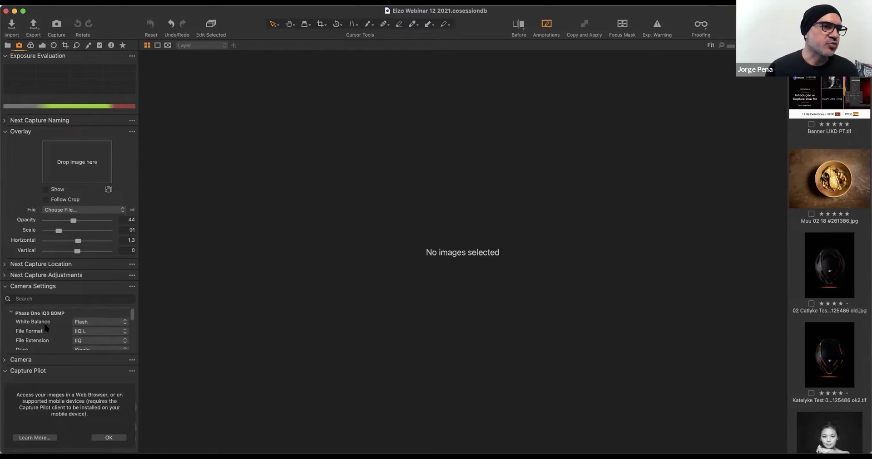
scroll(55, 328, down, 4)
scroll(57, 334, down, 5)
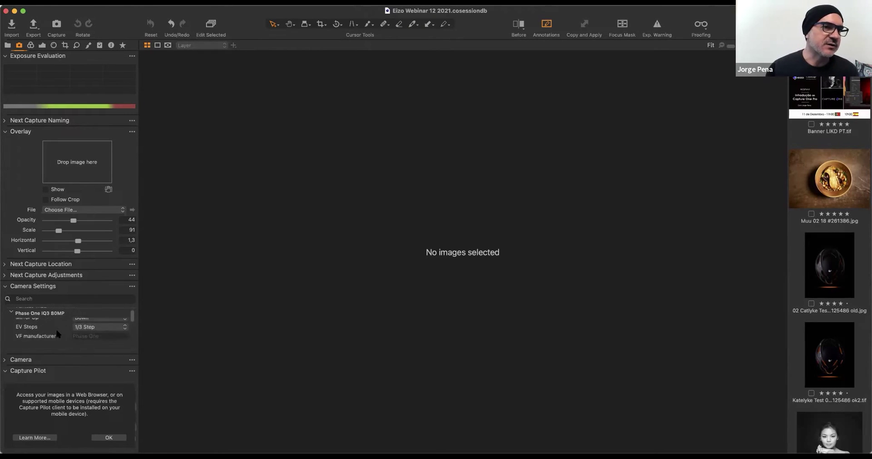
scroll(59, 331, up, 10)
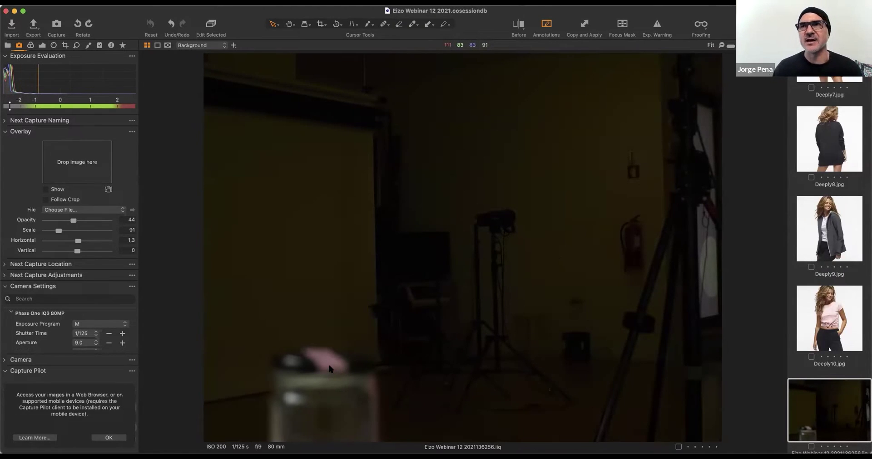
Display the food photo Muu 02 18 #261386.jpg and expand the Camera tool.
scroll(834, 172, up, 15)
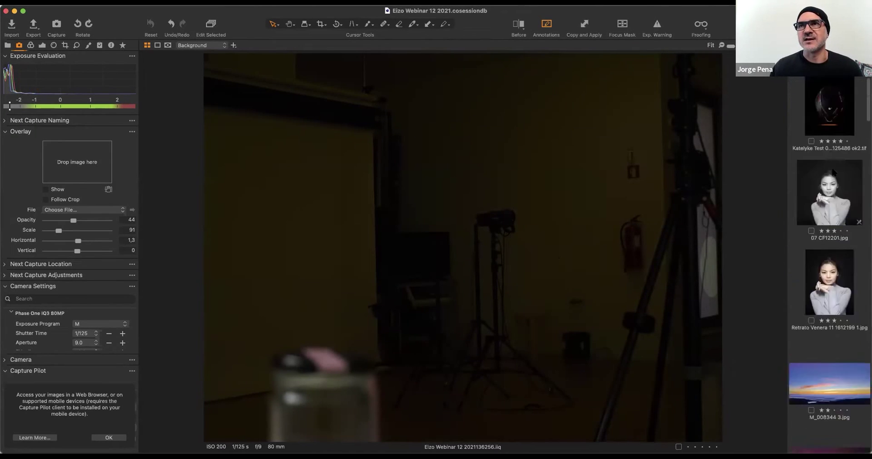
scroll(832, 172, up, 5)
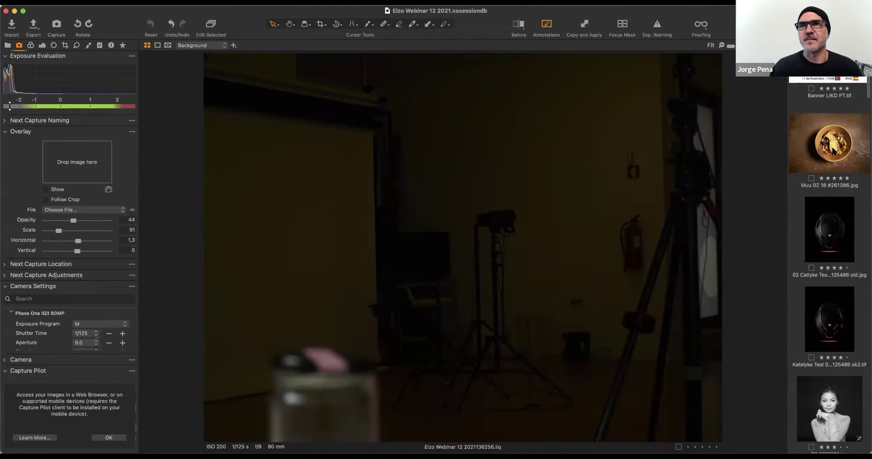
click(833, 136)
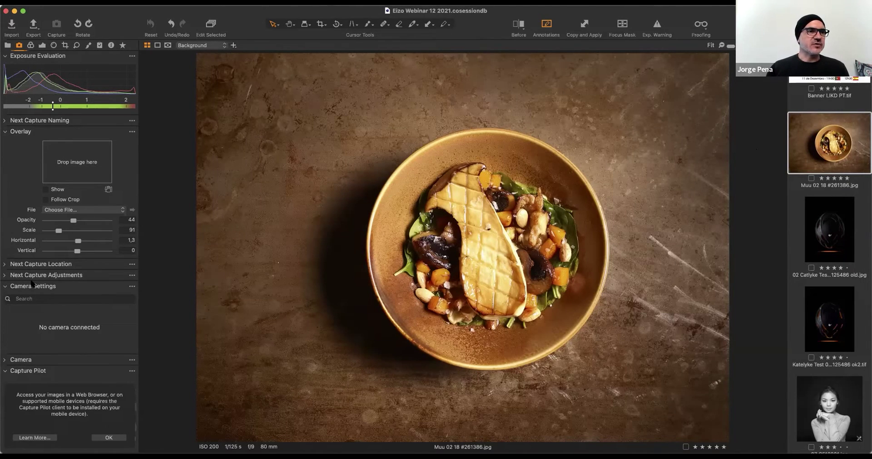
click(4, 360)
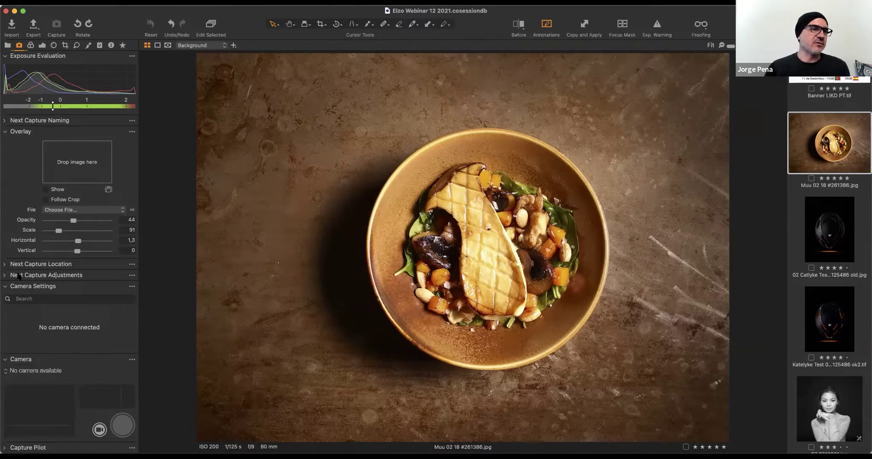
mouse_move(18, 276)
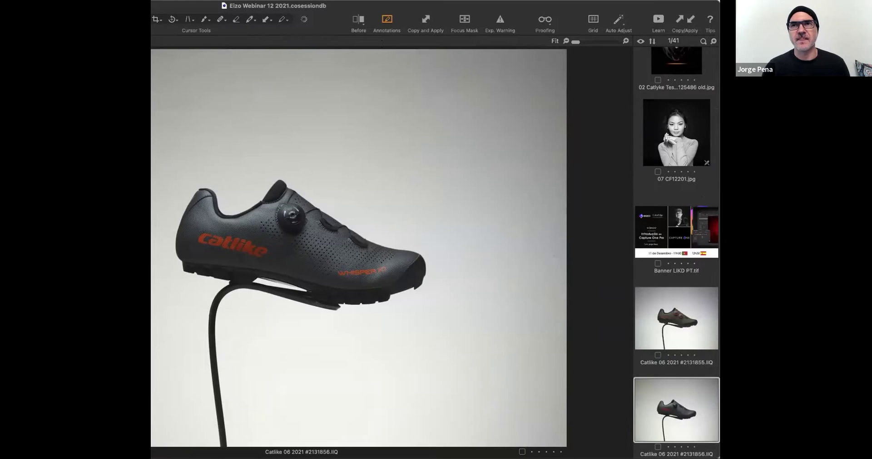
Select Catlike 06 2021 #2131855.IIQ and load the shoe screenshot file as the Overlay image.
double_click(368, 6)
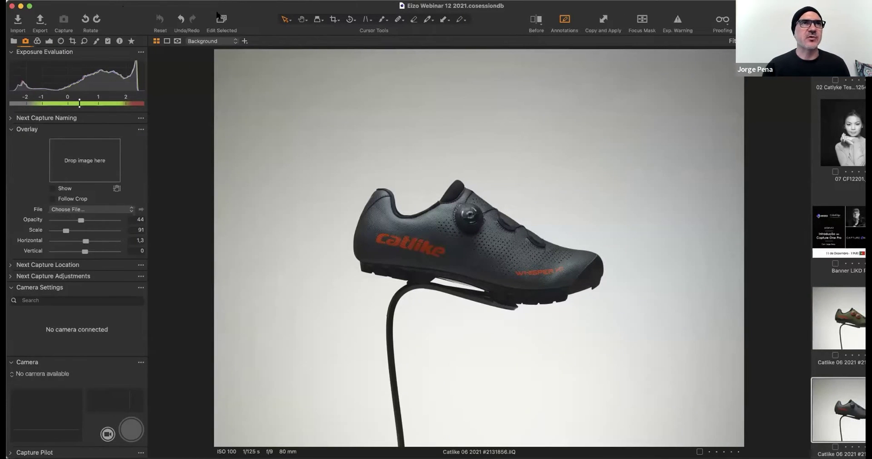
click(830, 300)
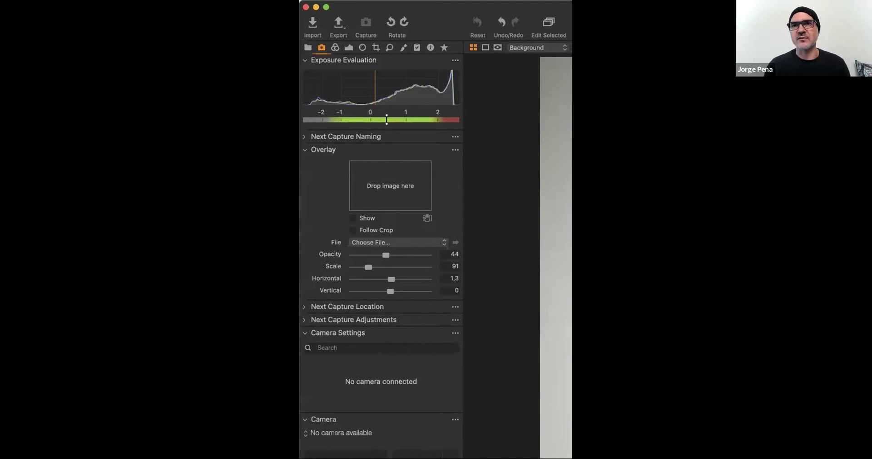
drag(374, 195, 381, 198)
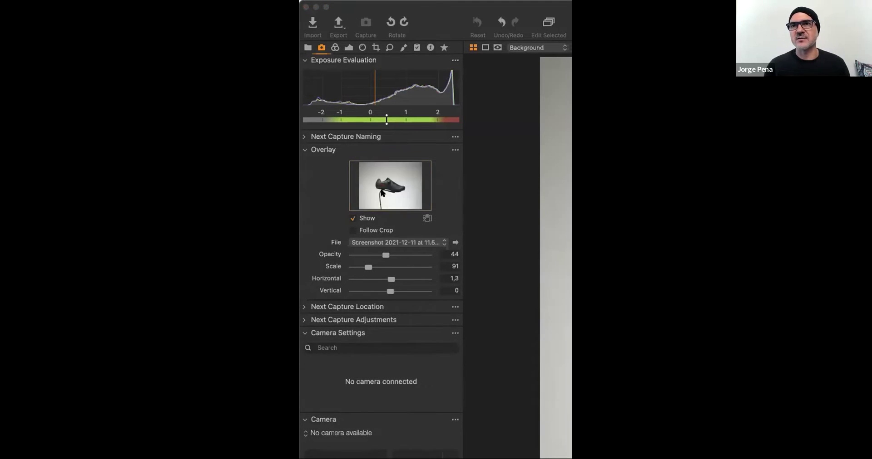
double_click(439, 7)
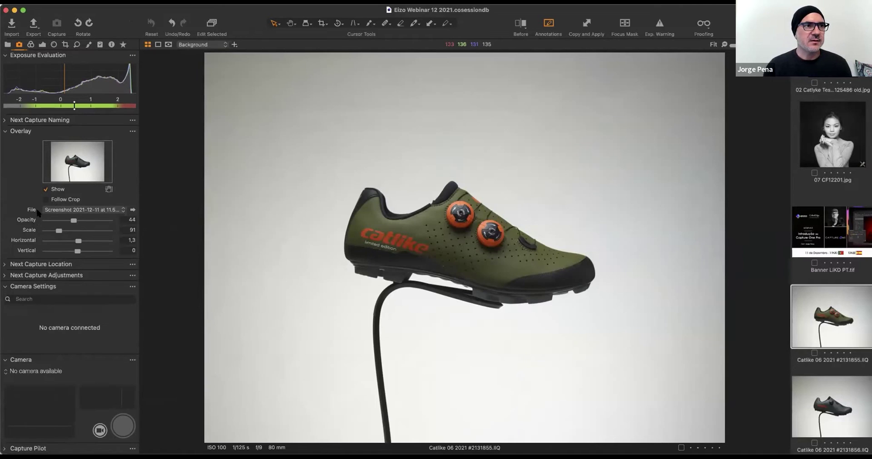
Set the overlay's scale to 103 and opacity to 34 over the green shoe, and hide the overlay.
drag(72, 221, 69, 221)
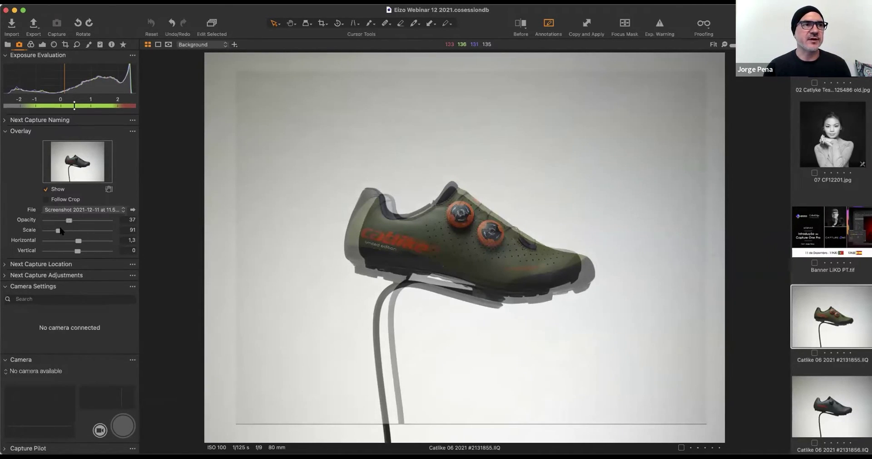
drag(59, 231, 62, 231)
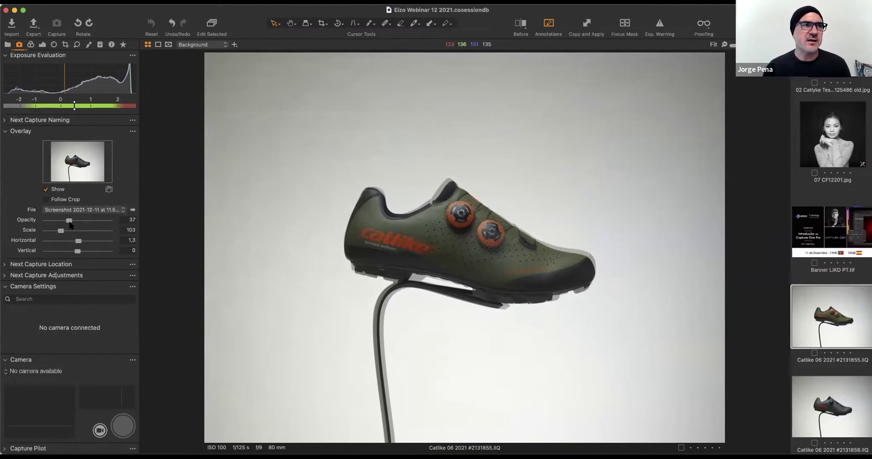
mouse_move(69, 221)
mouse_down()
mouse_move(102, 220)
mouse_move(69, 222)
mouse_up()
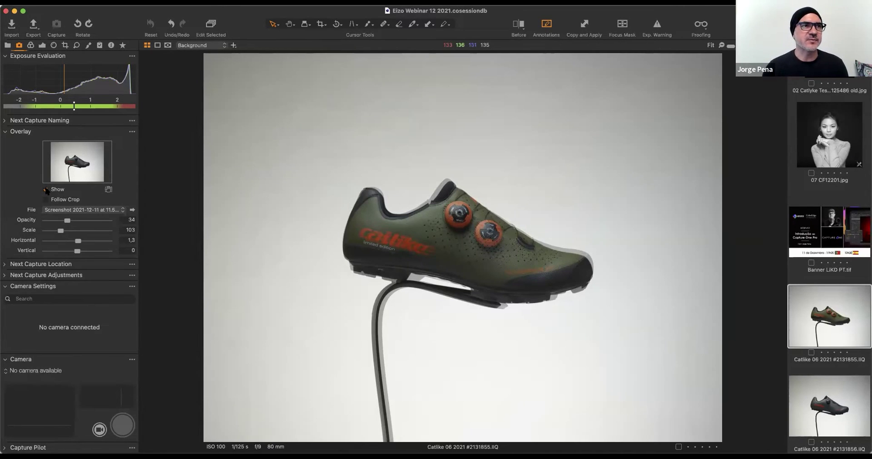
click(46, 190)
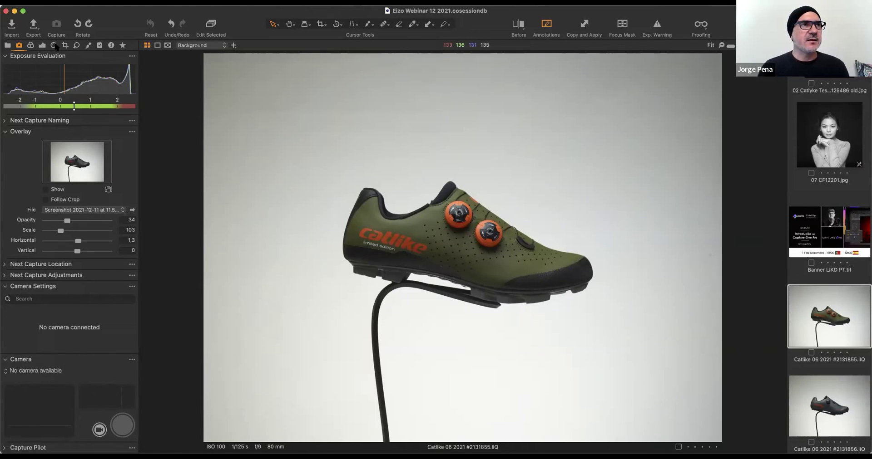
Pick the white balance from the grey background just above the green shoe's opening, and undo the change.
click(30, 45)
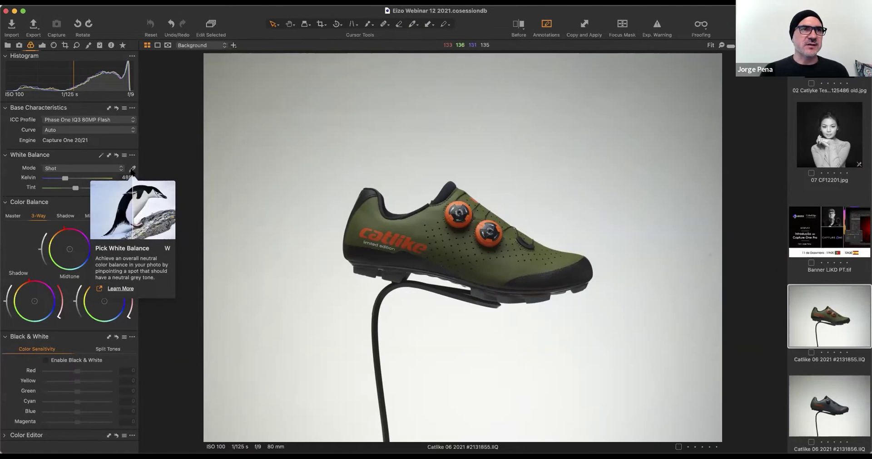
click(132, 170)
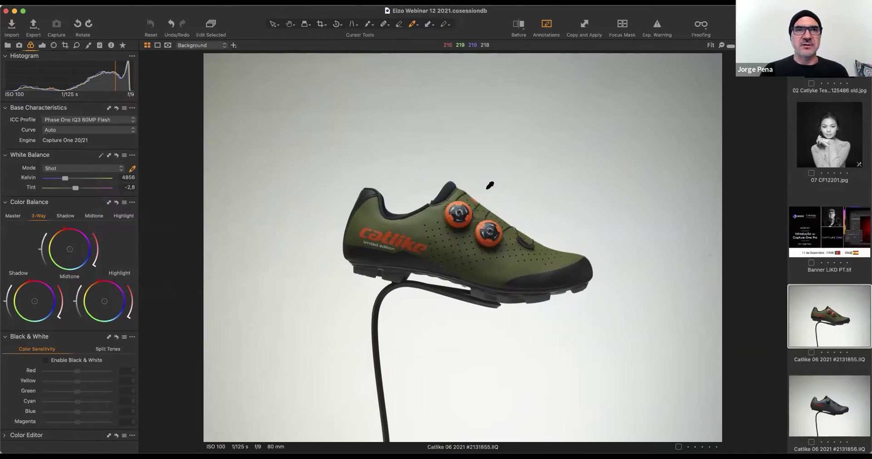
click(415, 198)
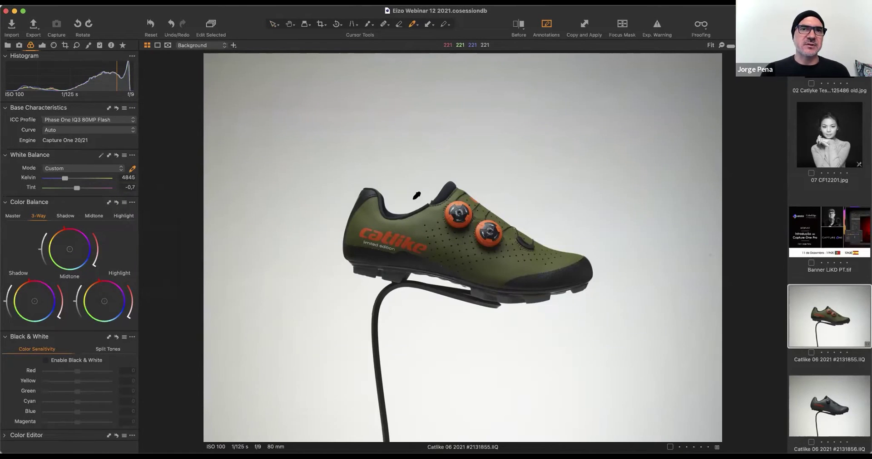
key(super+plus)
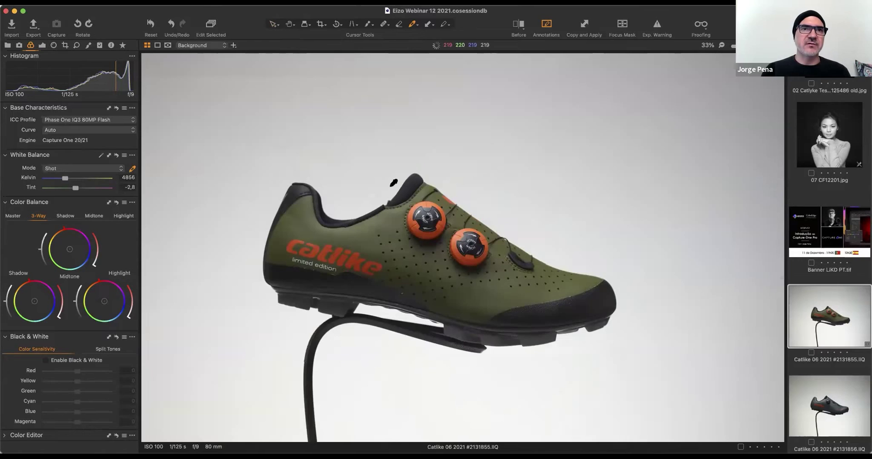
key(super+z)
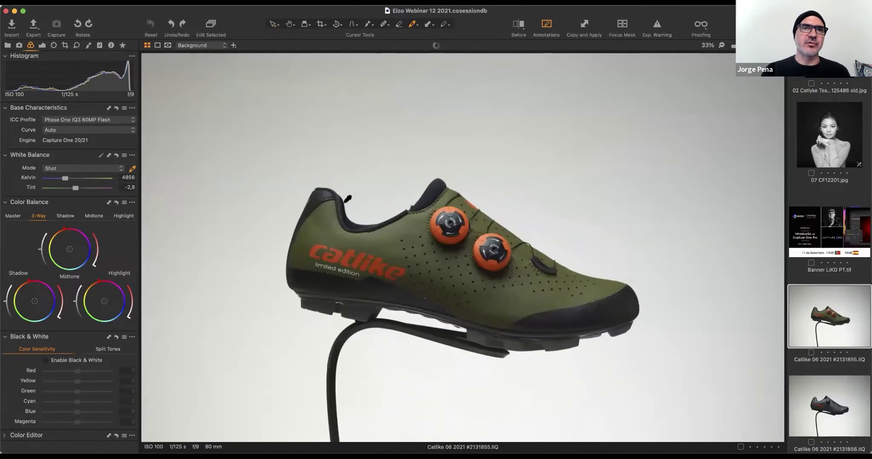
Try picking the white balance from the black tongue of the green shoe, and undo the change.
scroll(347, 199, up, 2)
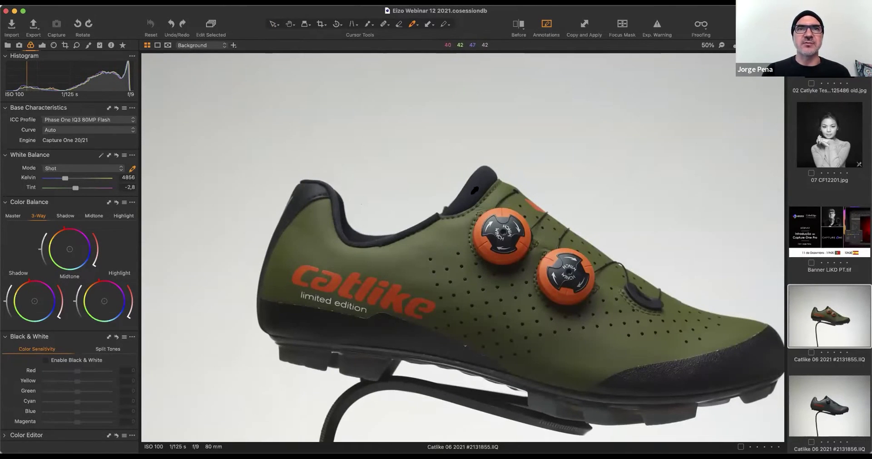
click(474, 185)
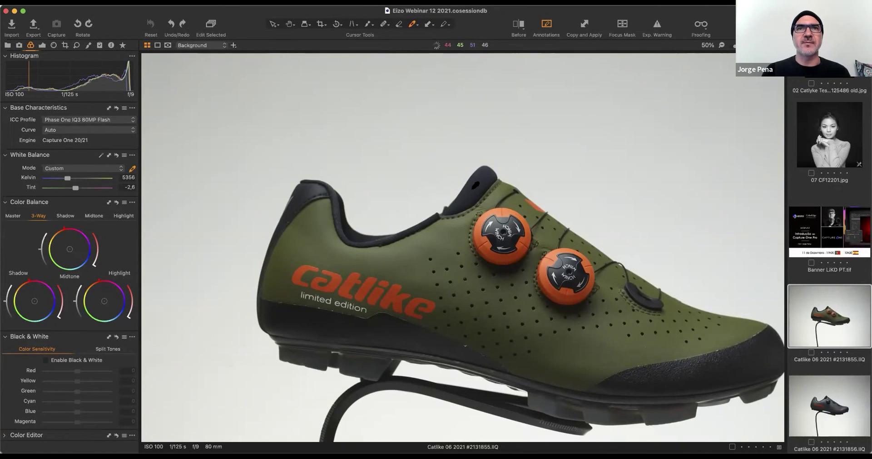
drag(471, 194, 441, 163)
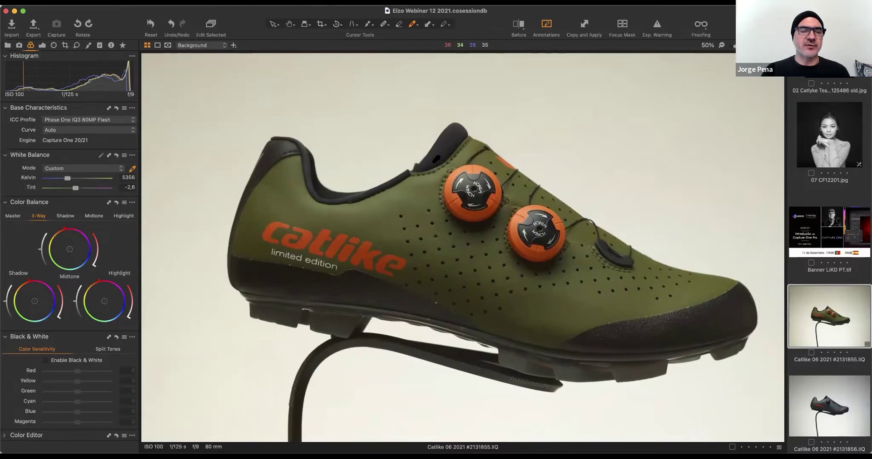
key(super+z)
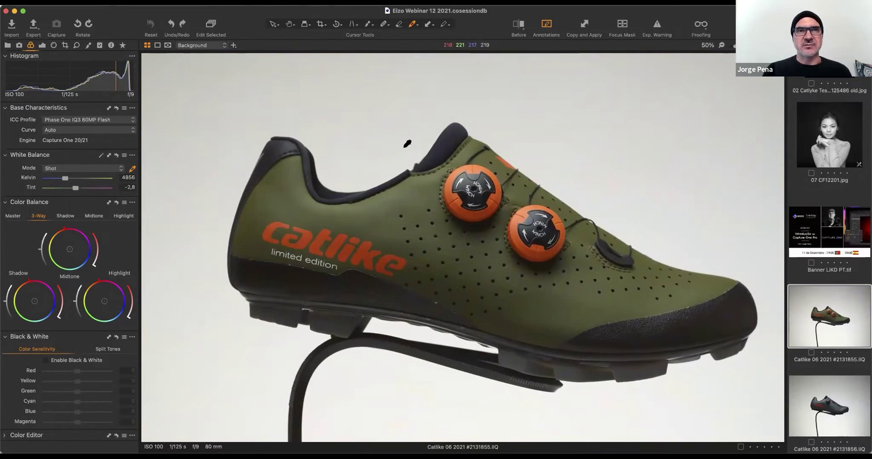
Pick the white balance from the grey background just above the green shoe's opening, near the tongue.
click(406, 144)
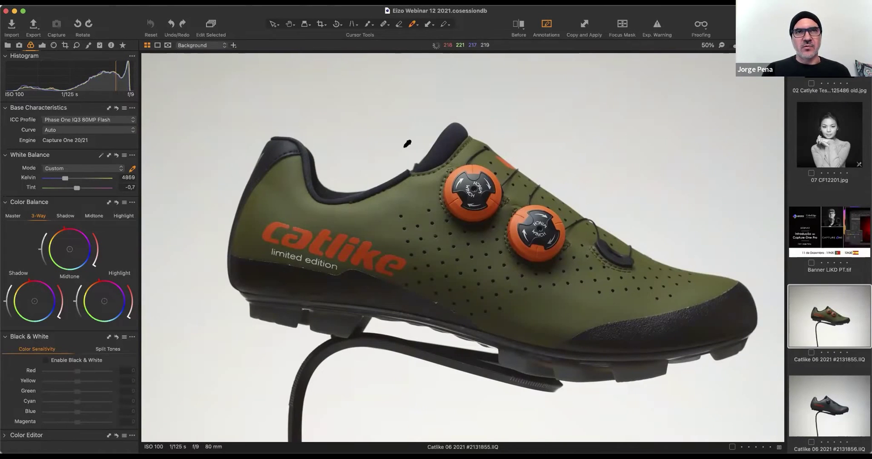
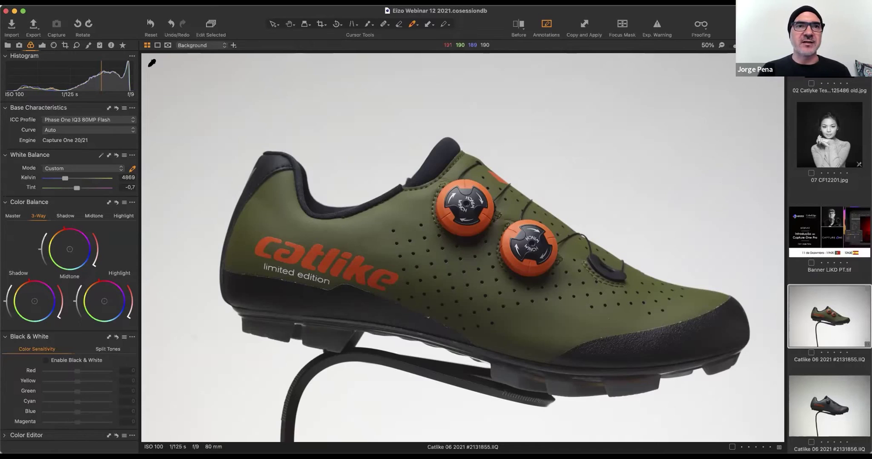
key(super+minus)
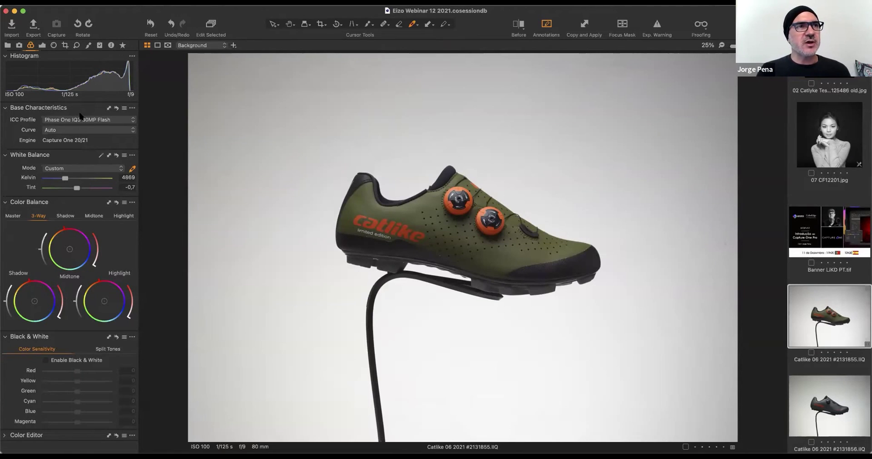
Create a floating Curve tool and dock it between White Balance and Color Balance in the colour tools.
click(290, 2)
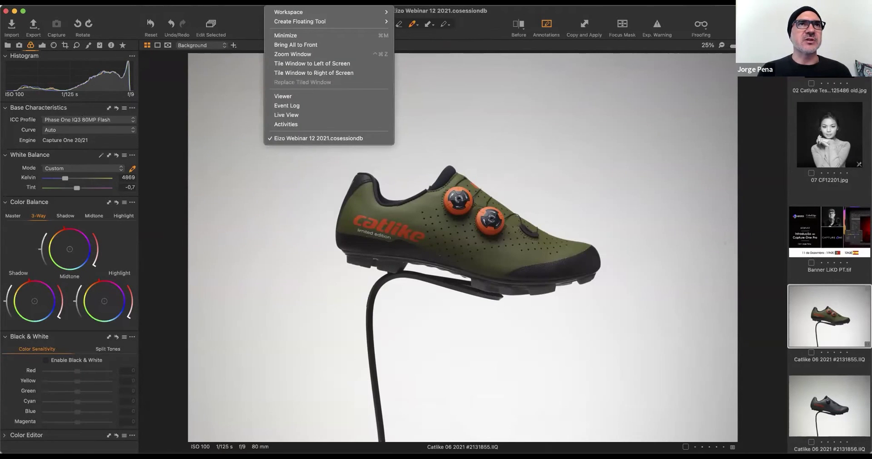
mouse_move(289, 23)
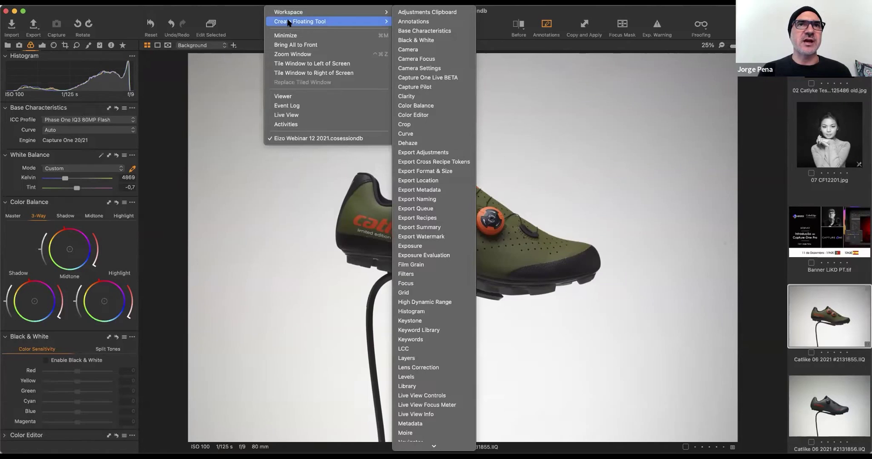
click(408, 134)
click(476, 89)
drag(477, 89, 63, 210)
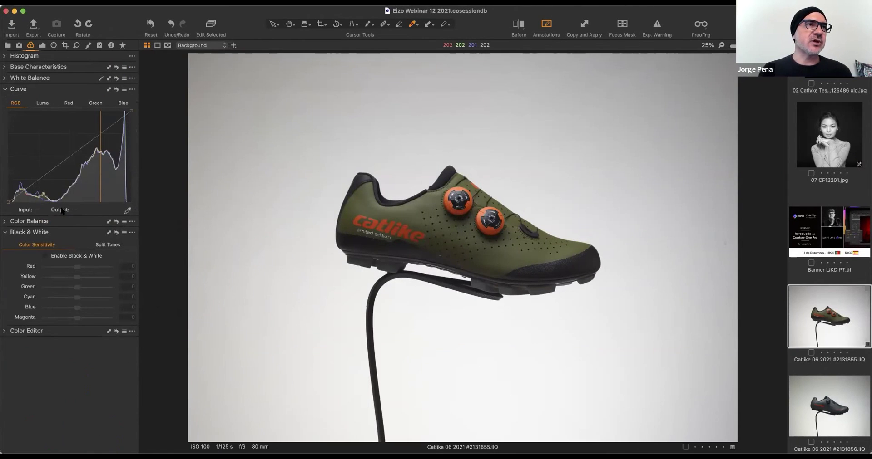
Expand the White Balance, Base Characteristics, Histogram, Color Balance and Black & White tools.
click(5, 78)
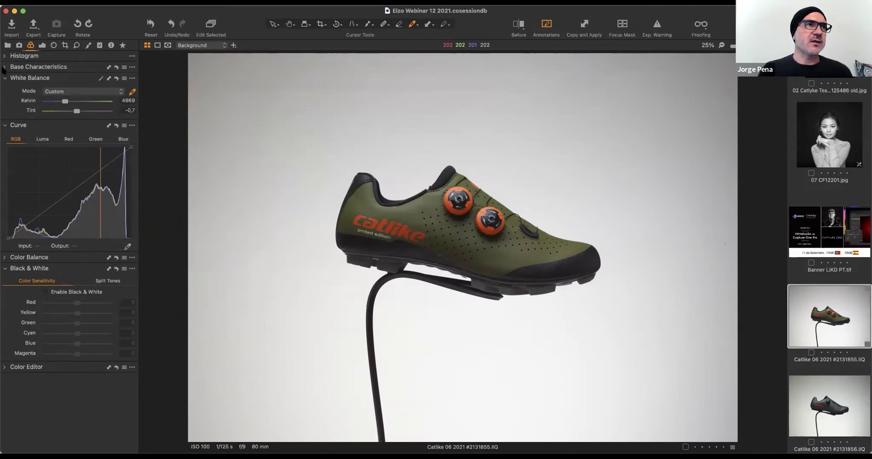
click(4, 66)
click(5, 55)
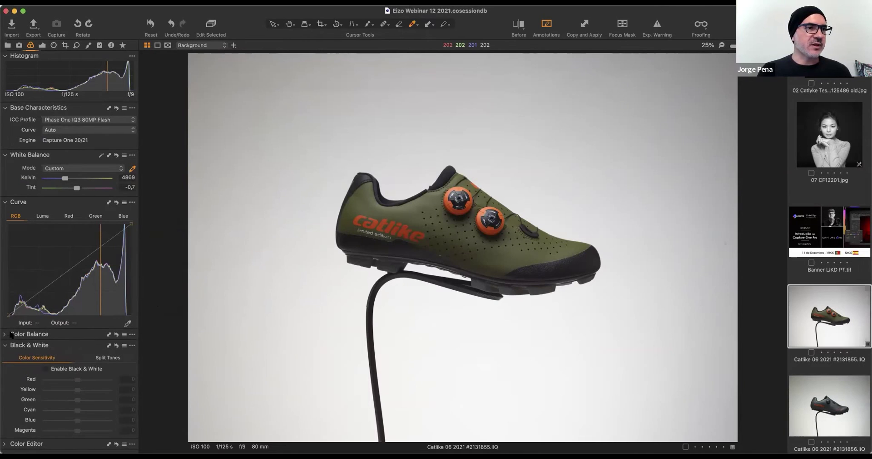
click(4, 335)
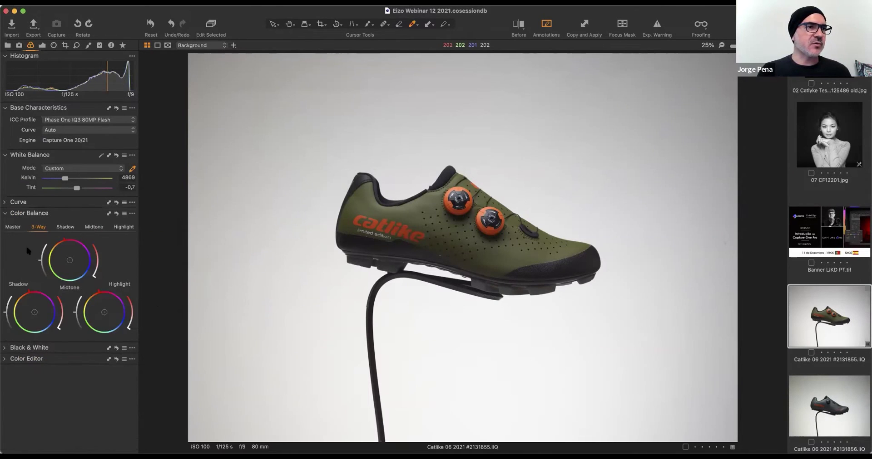
click(5, 348)
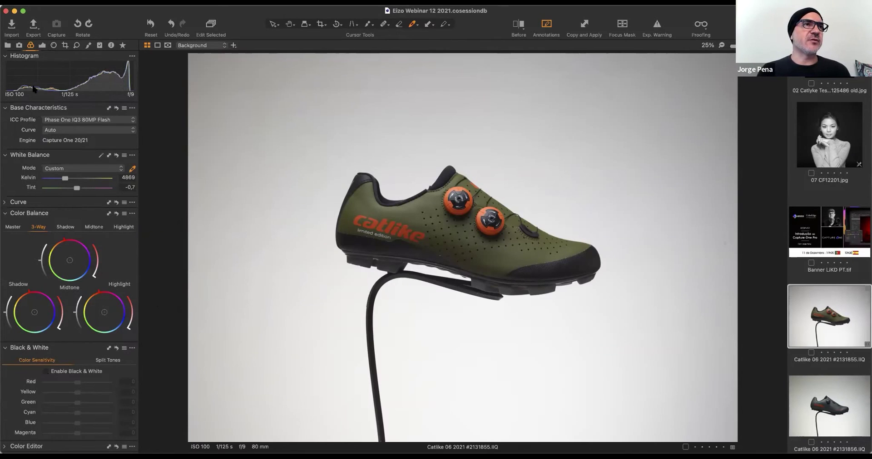
Show the exposure tools and expand the Histogram and Exposure tools.
click(42, 45)
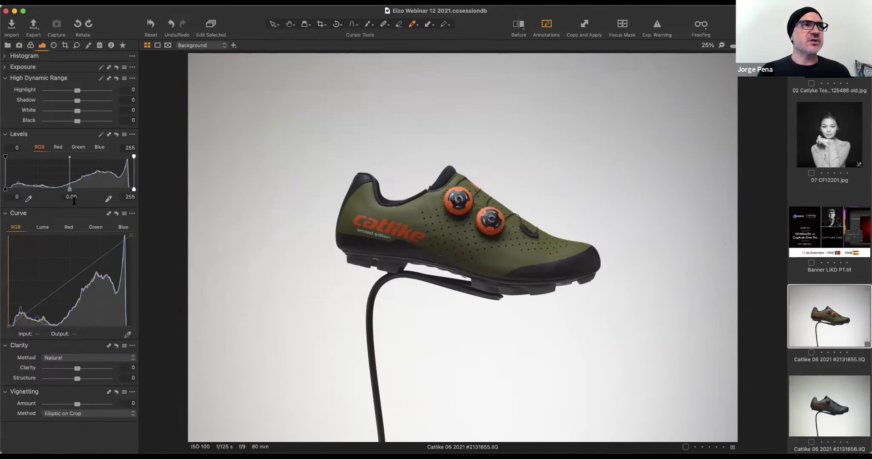
mouse_move(26, 80)
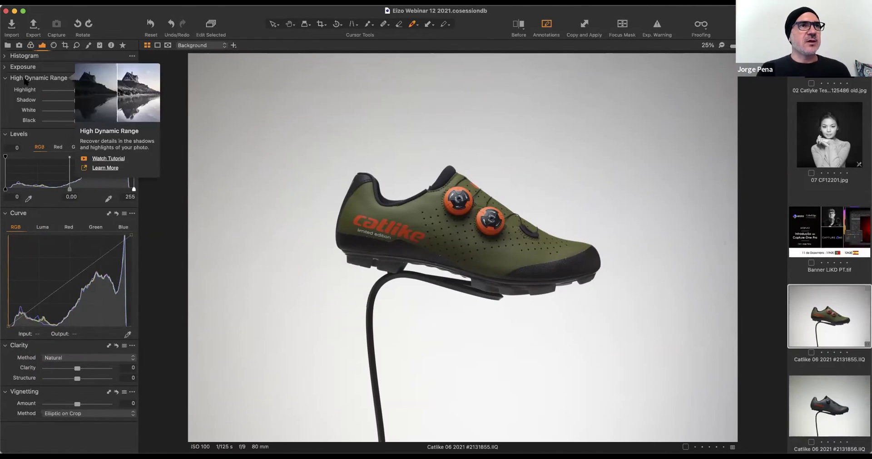
click(5, 57)
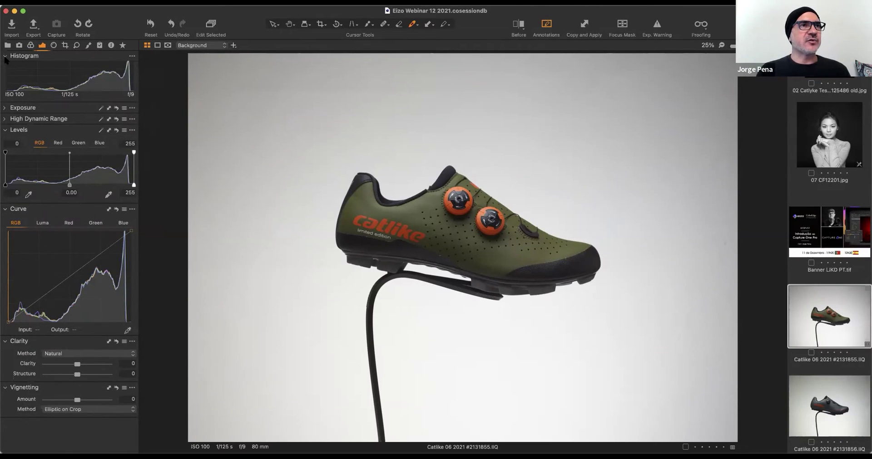
mouse_move(25, 109)
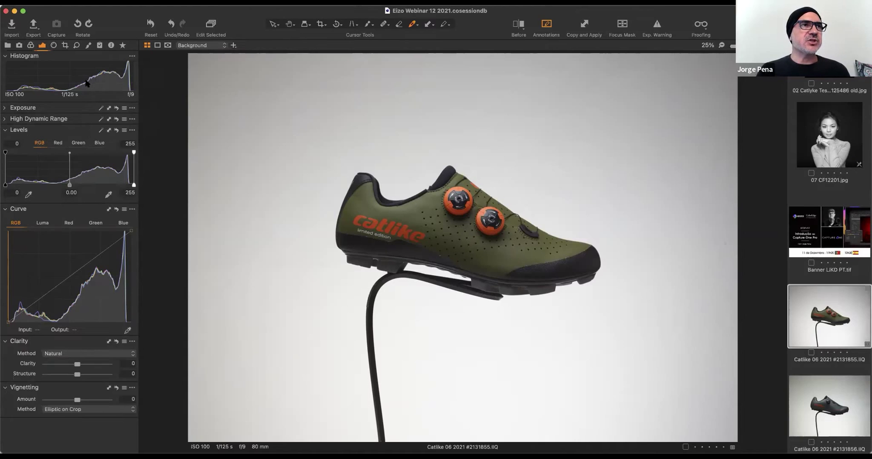
click(4, 109)
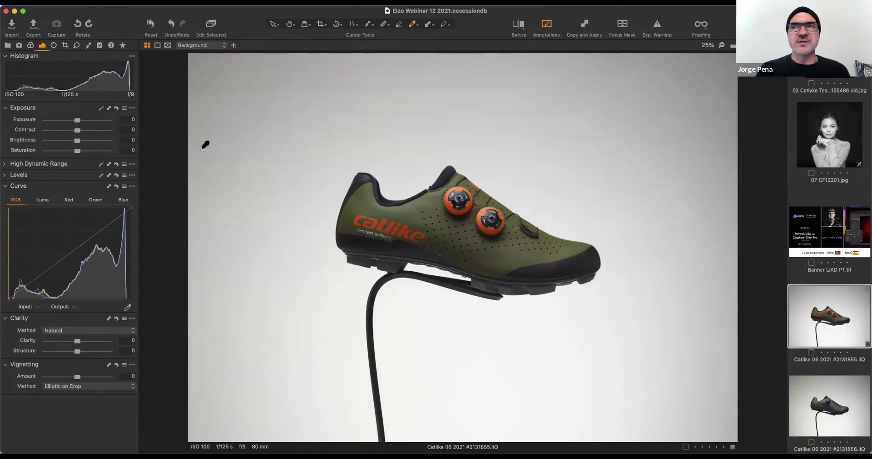
Display the pigeon street photo _DSC3431.NEF, try an Exposure of 0.11, and undo the change.
scroll(847, 223, down, 10)
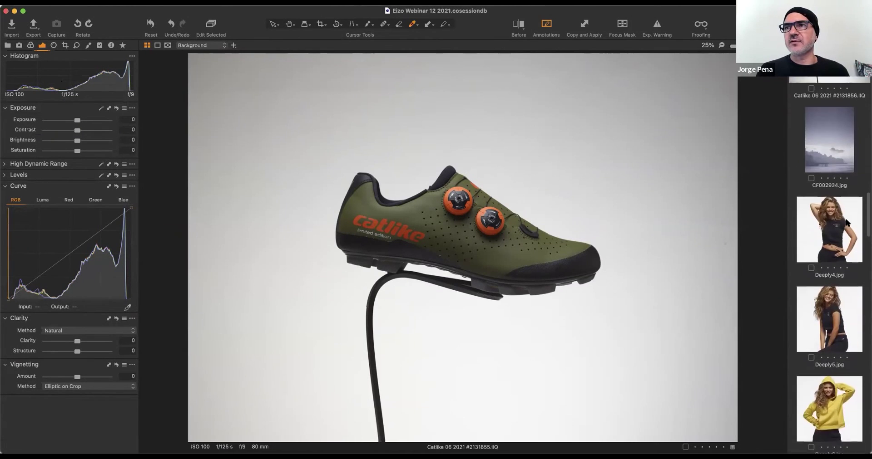
scroll(847, 223, down, 15)
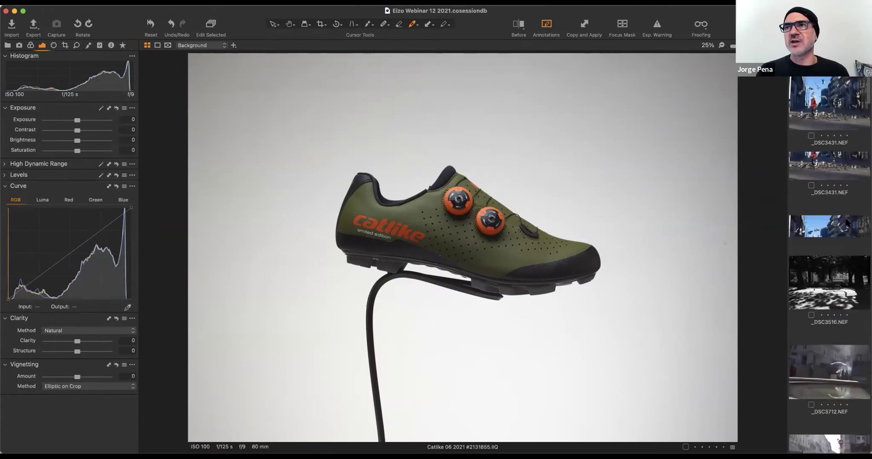
click(847, 223)
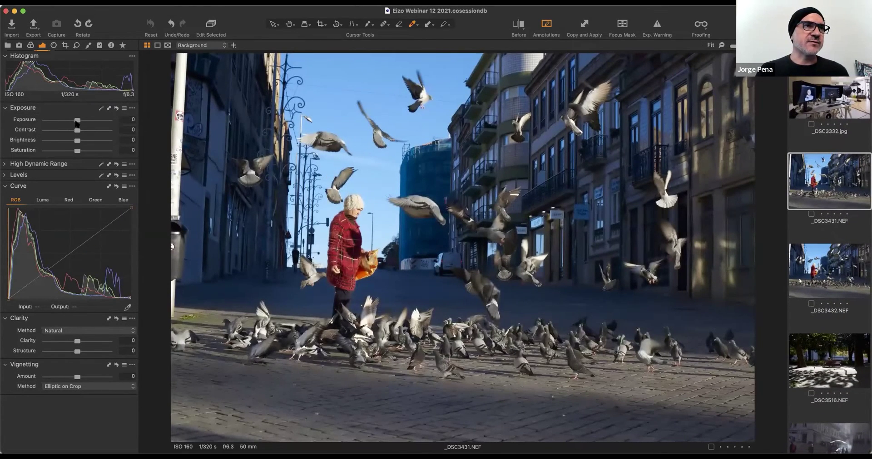
drag(77, 123, 78, 122)
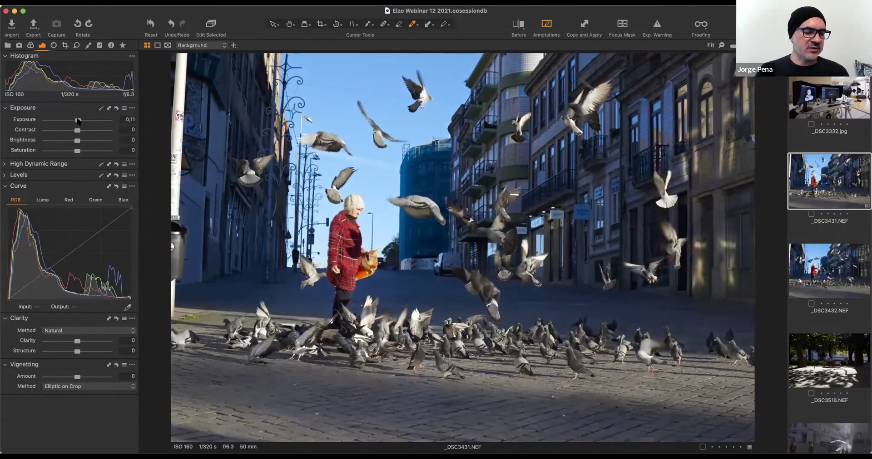
key(super+z)
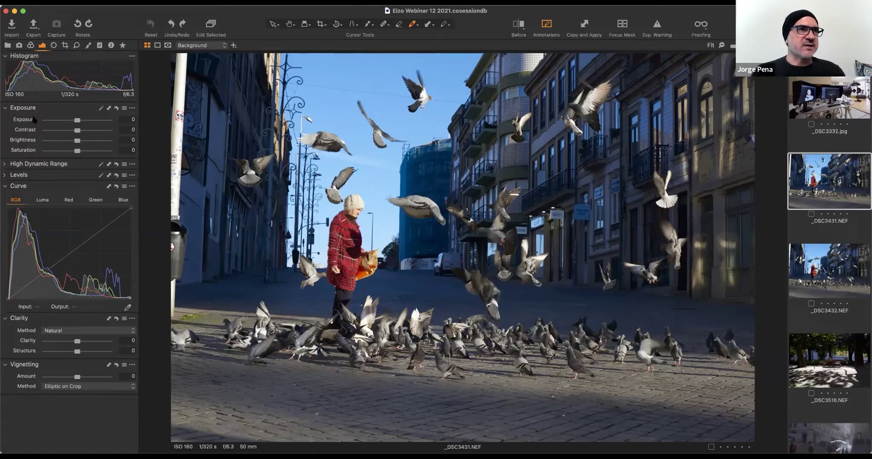
Expand the High Dynamic Range and Levels tools, trying the Highlight slider and the Levels highlight point.
click(5, 164)
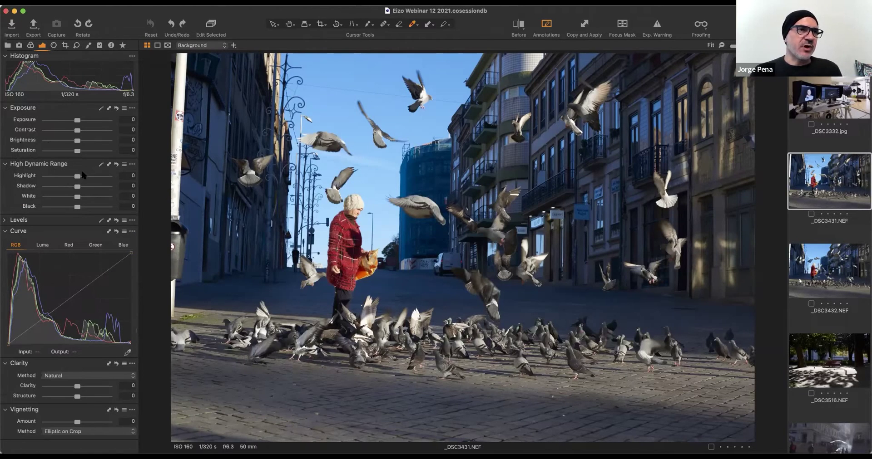
mouse_move(78, 177)
mouse_down()
mouse_move(85, 177)
mouse_move(62, 188)
mouse_move(84, 189)
mouse_move(77, 185)
mouse_up()
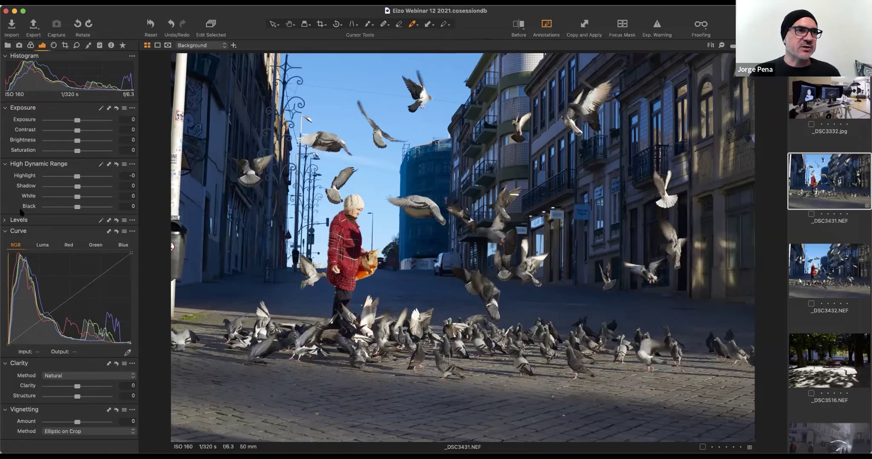
click(5, 220)
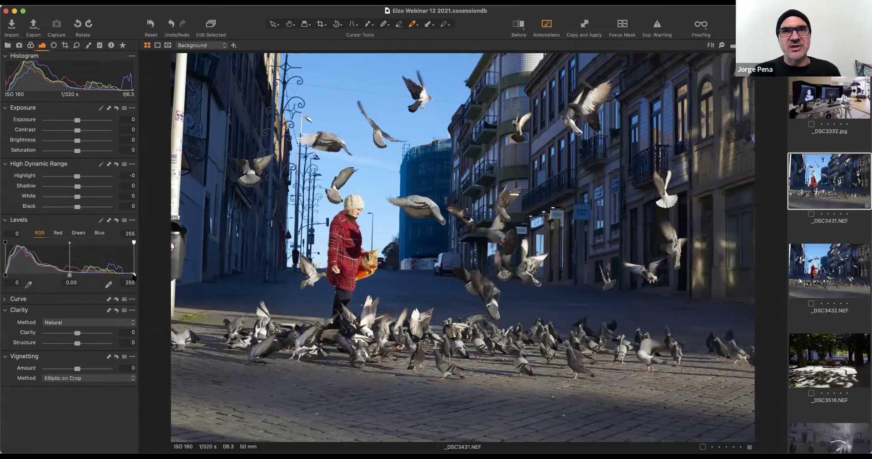
drag(134, 276, 135, 275)
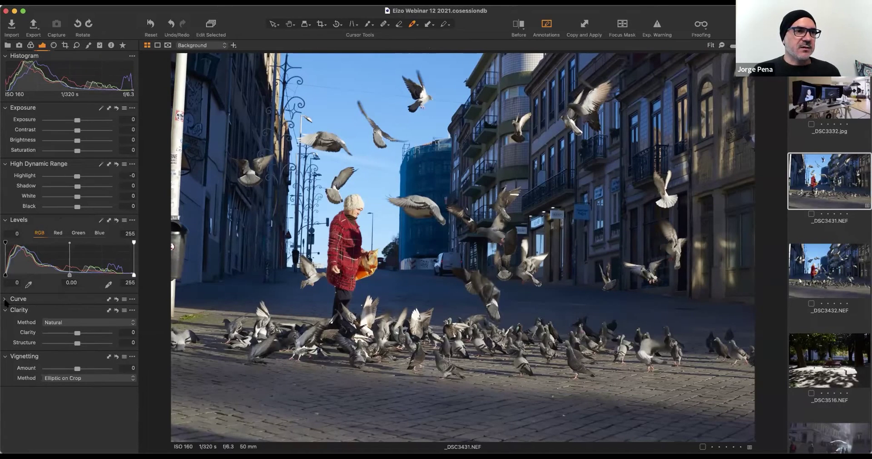
Expand the Curve tool, raise a highlight point on the RGB curve near input 211, and add a shadow point at input 36.
click(4, 301)
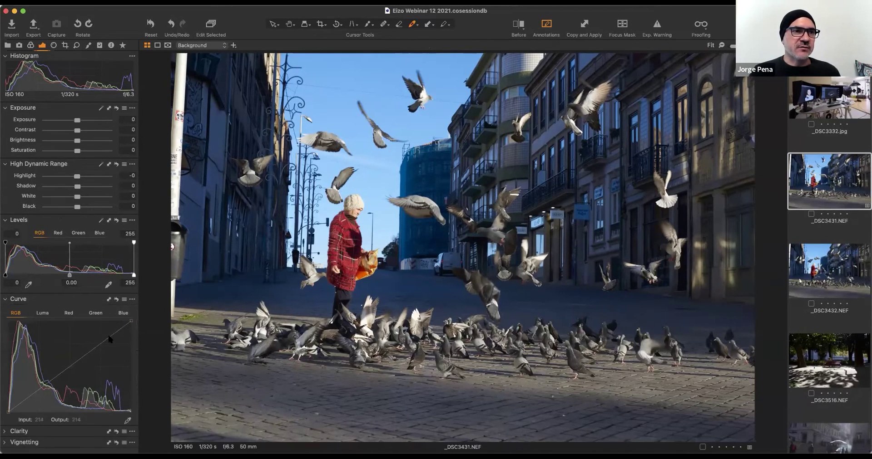
drag(112, 338, 109, 333)
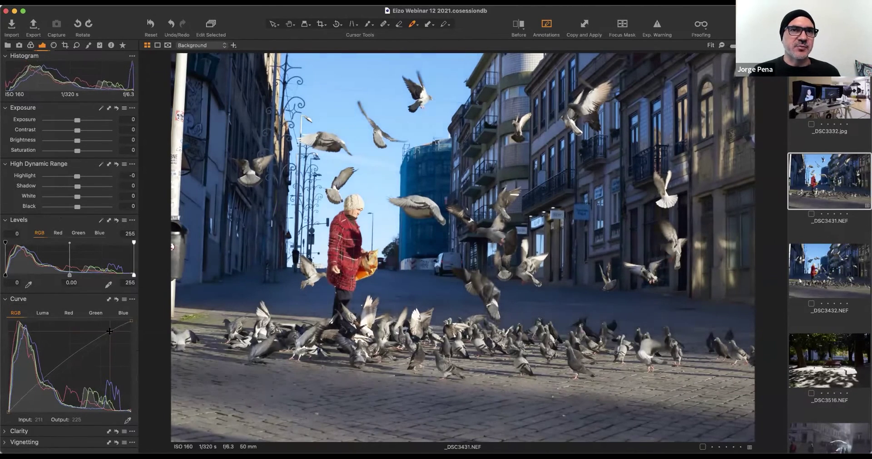
click(25, 399)
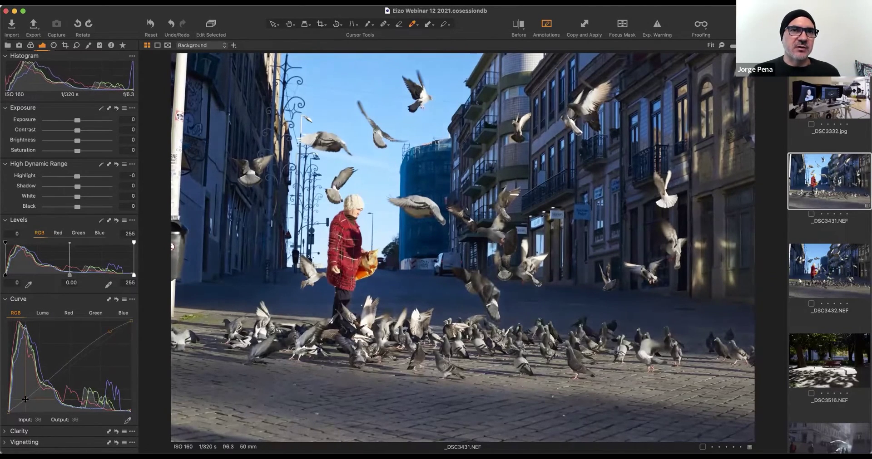
click(108, 331)
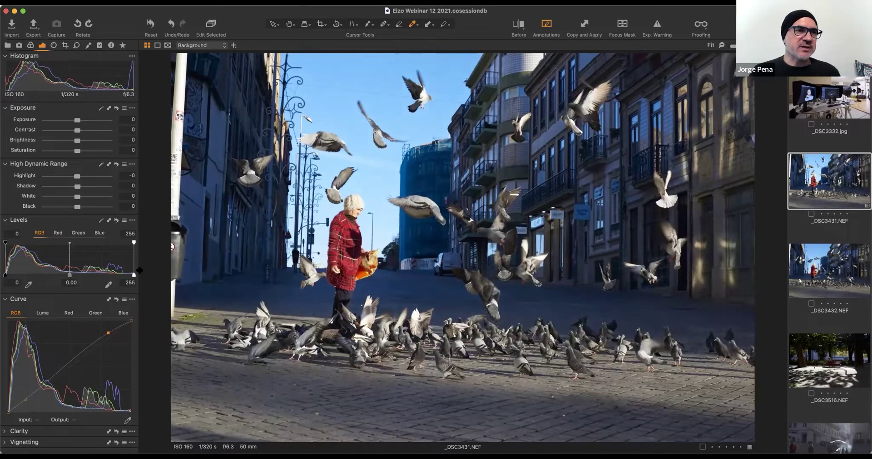
Set the Levels RGB highlight input to 242 and the shadow input to 2, and expand the Clarity tool.
drag(133, 276, 124, 275)
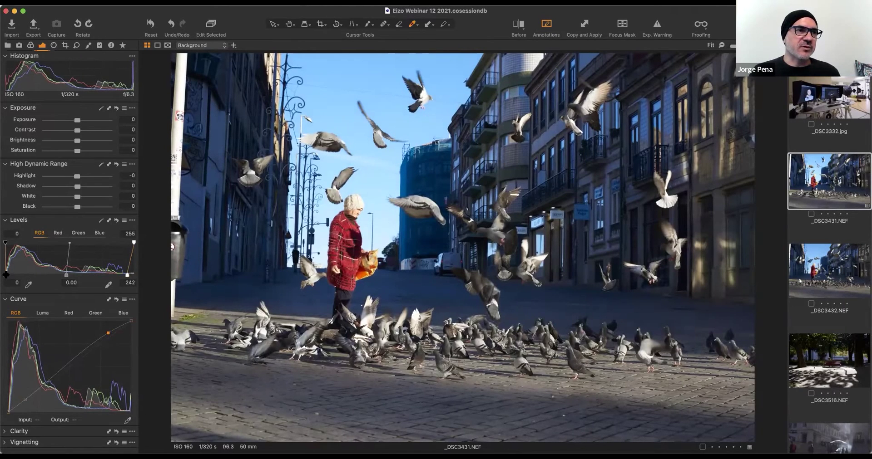
drag(6, 275, 6, 275)
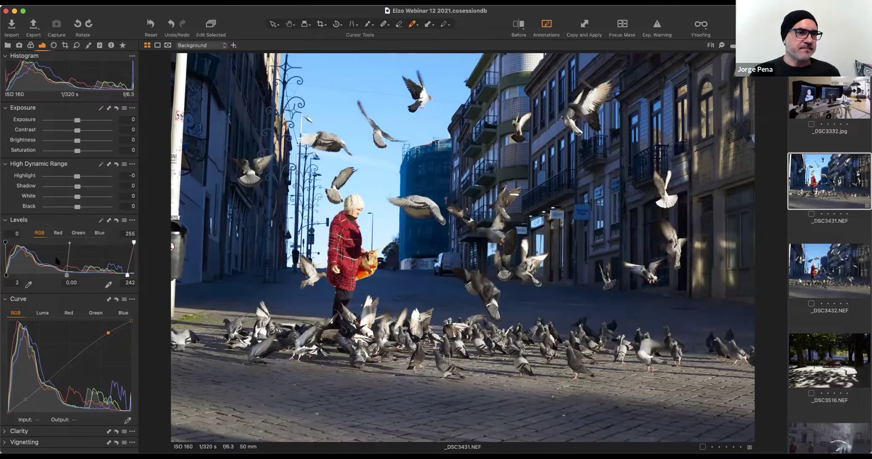
click(5, 434)
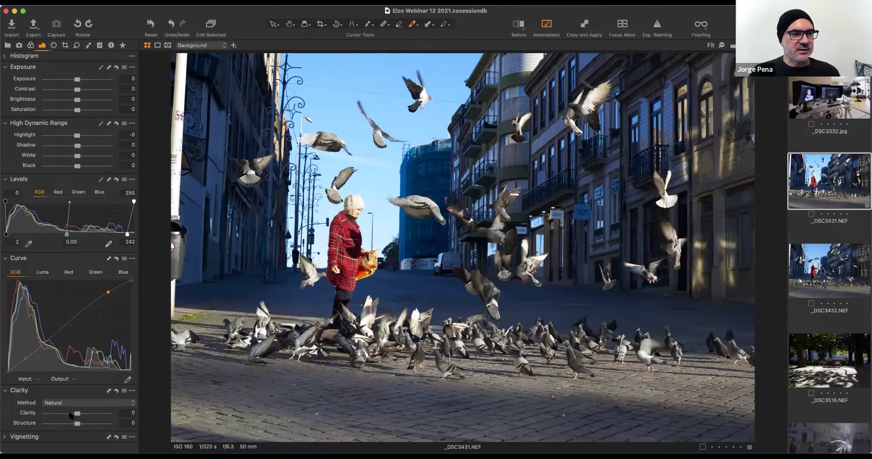
Expand the Vignetting tool and set the Amount to -0.42 for the pigeon street photo.
mouse_move(77, 416)
mouse_down()
mouse_move(85, 414)
mouse_move(77, 415)
mouse_up()
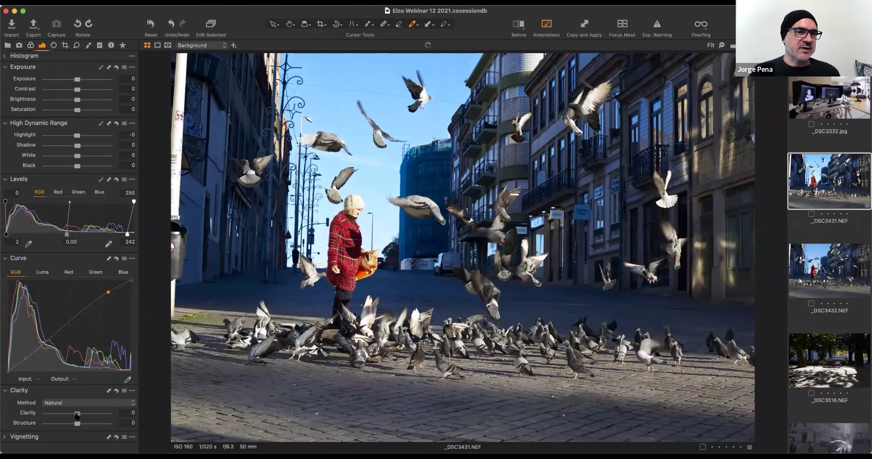
click(4, 438)
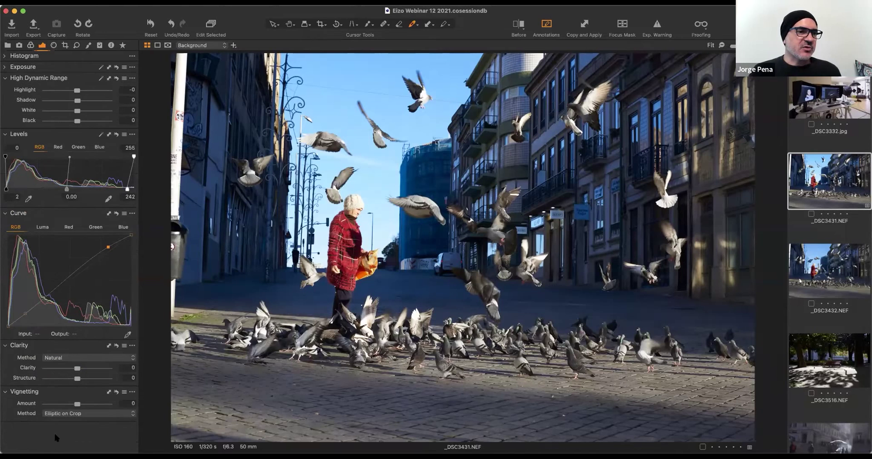
drag(76, 405, 71, 405)
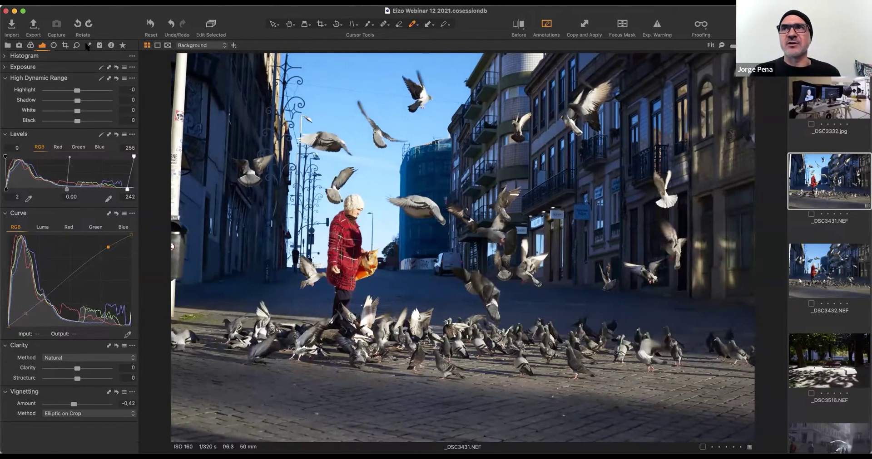
Show the Lens Correction tool and review the list of available lens profiles without changing the profile.
click(53, 46)
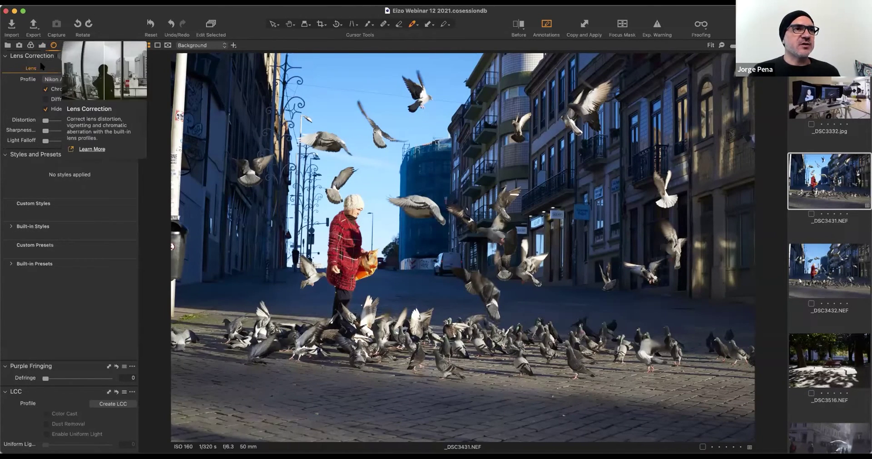
mouse_move(58, 158)
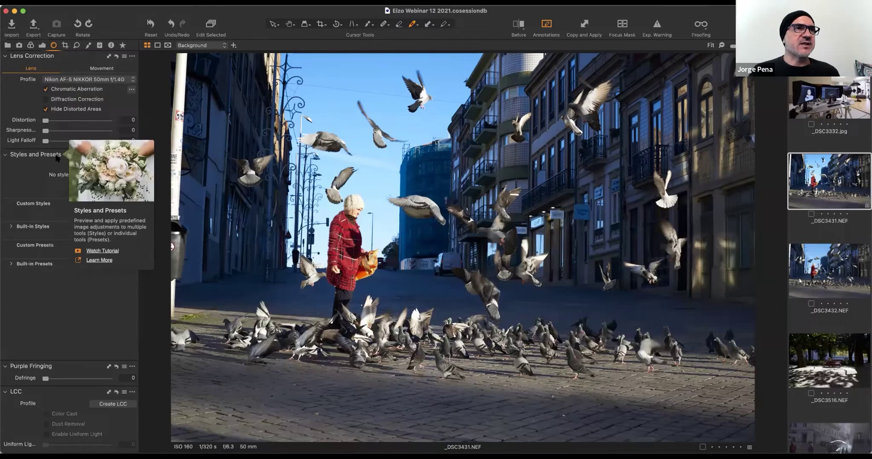
click(88, 80)
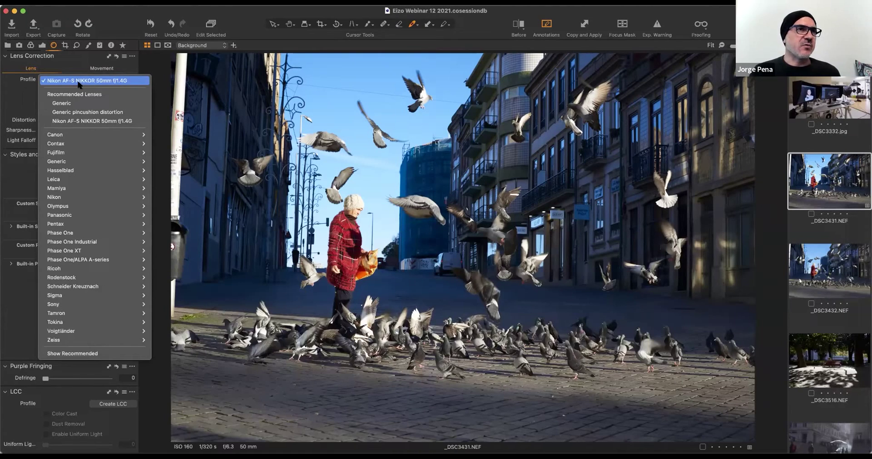
click(34, 85)
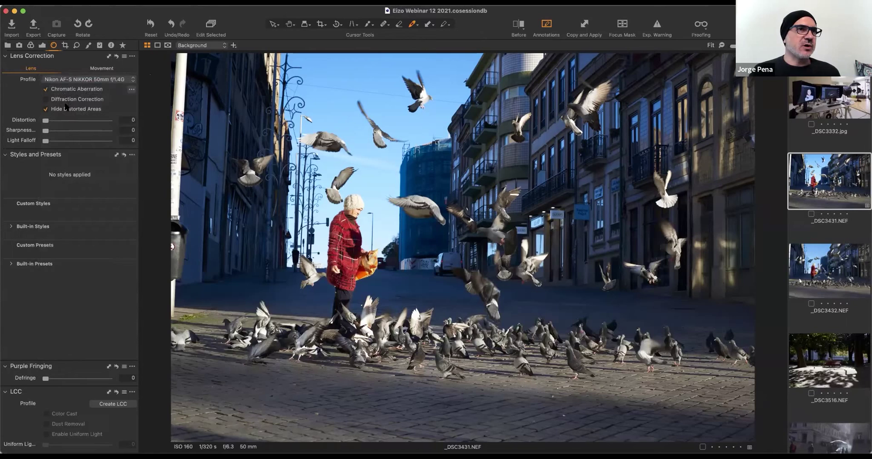
Try the Generic lens profile on the pigeon photo and restore the Nikon AF-S NIKKOR 50mm f/1.4G profile.
click(82, 80)
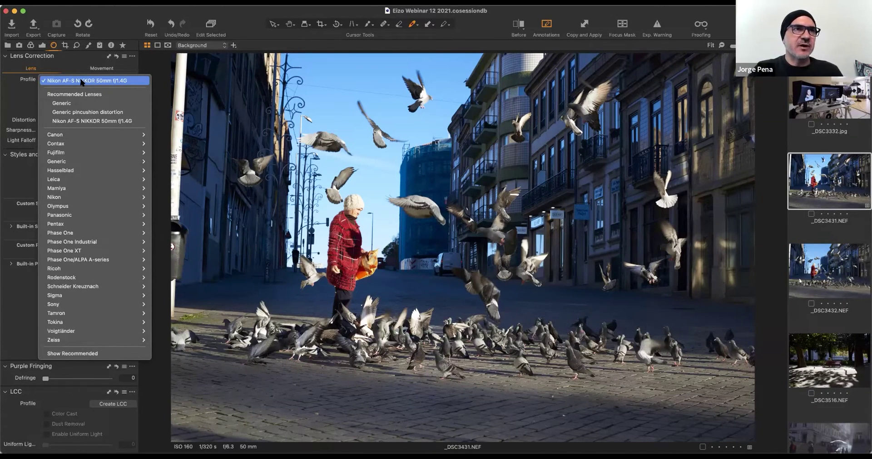
click(72, 104)
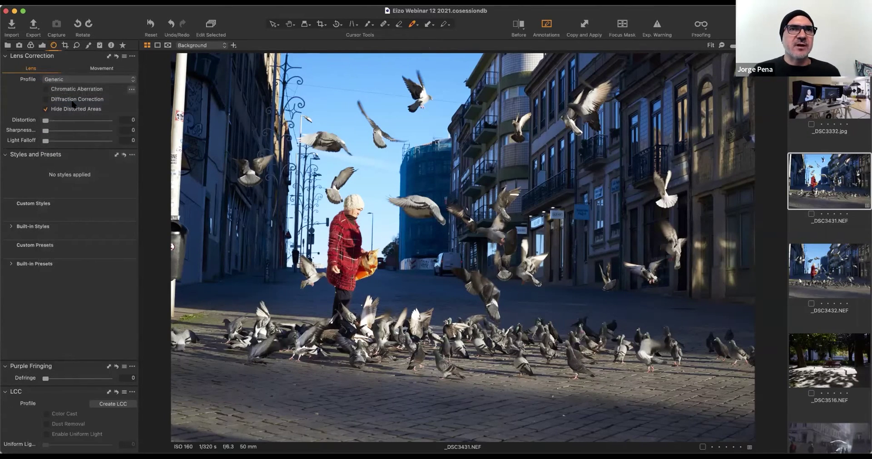
click(75, 80)
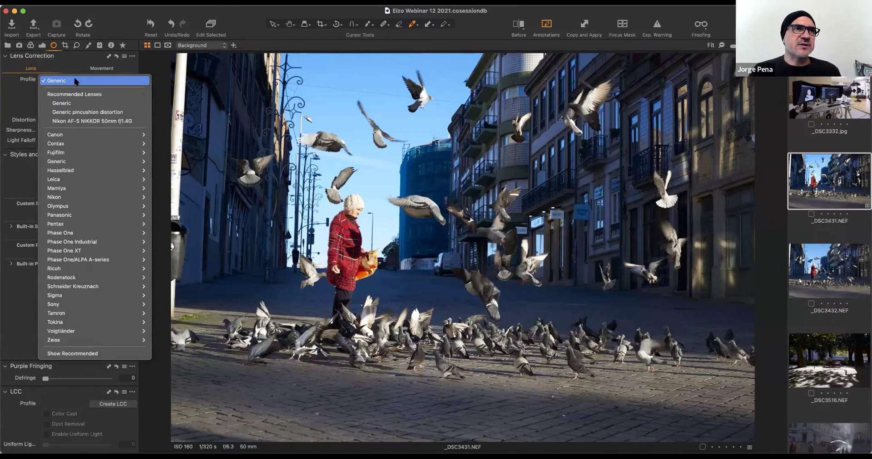
click(90, 121)
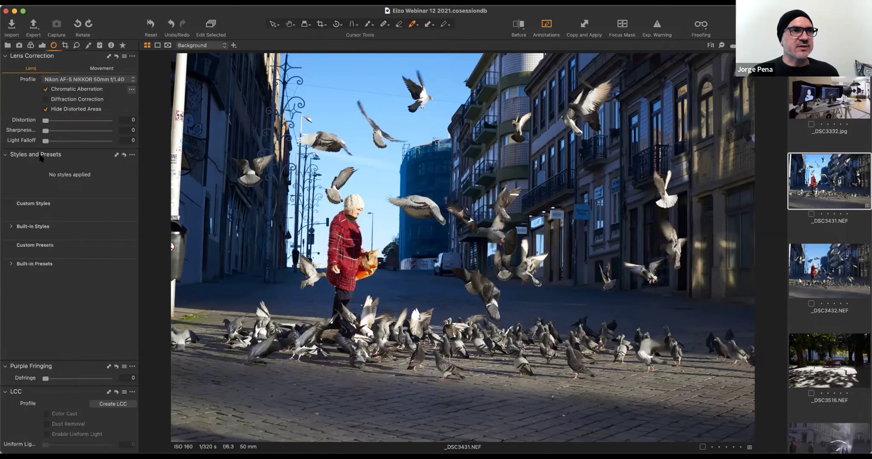
Browse the built-in styles, looking through IQ Styles and the LEGACY group down to Skin Effects.
mouse_move(41, 158)
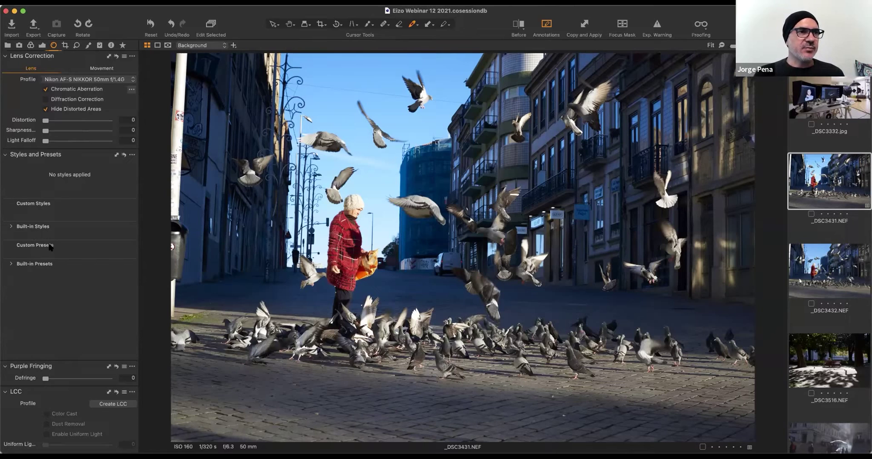
click(11, 226)
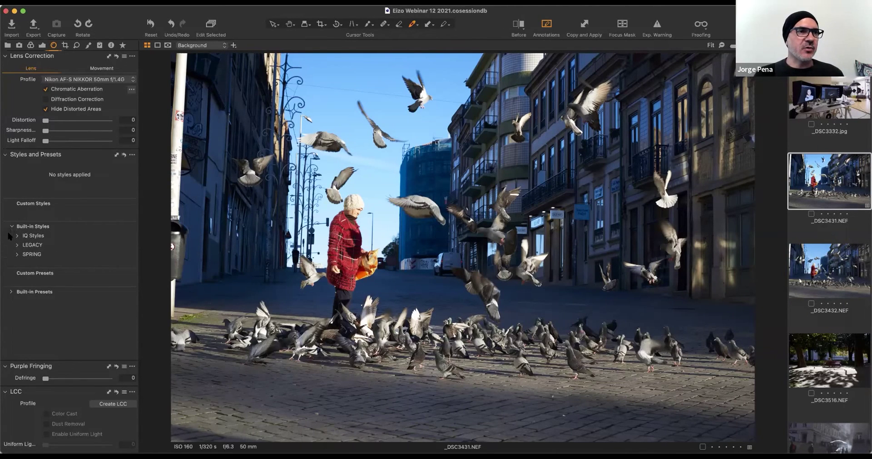
click(17, 236)
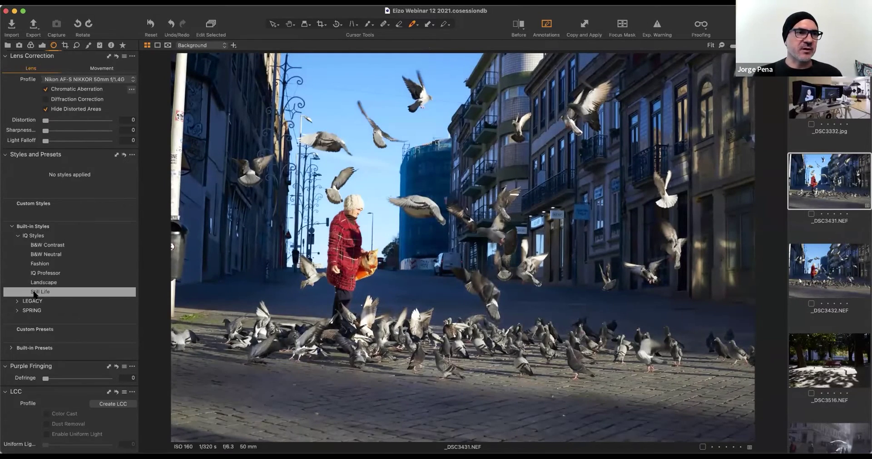
click(17, 235)
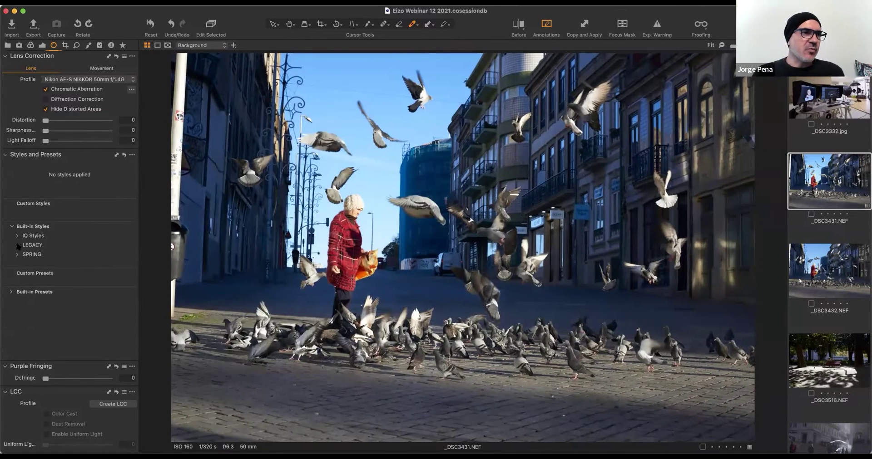
click(17, 245)
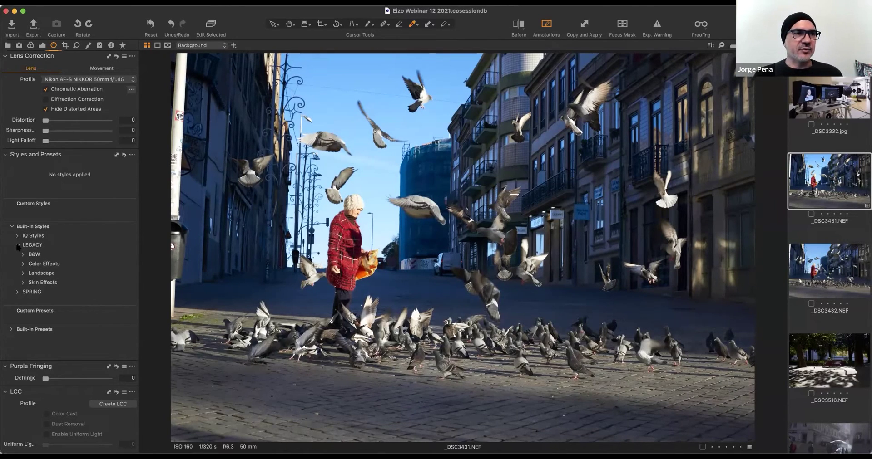
click(23, 283)
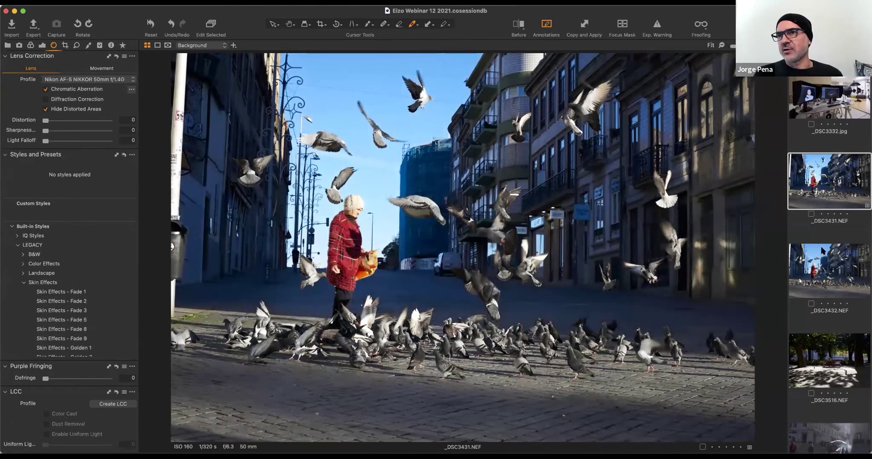
Display the portrait of the man in a cap and scarf, Retrato JC 02 2021128003.IIQ, and preview the Skin Effects styles on it.
scroll(823, 250, down, 3)
scroll(823, 250, down, 10)
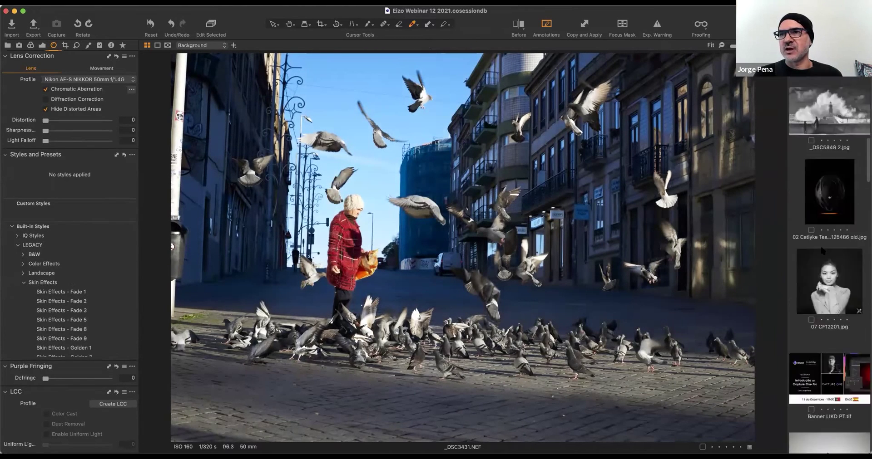
scroll(822, 250, down, 10)
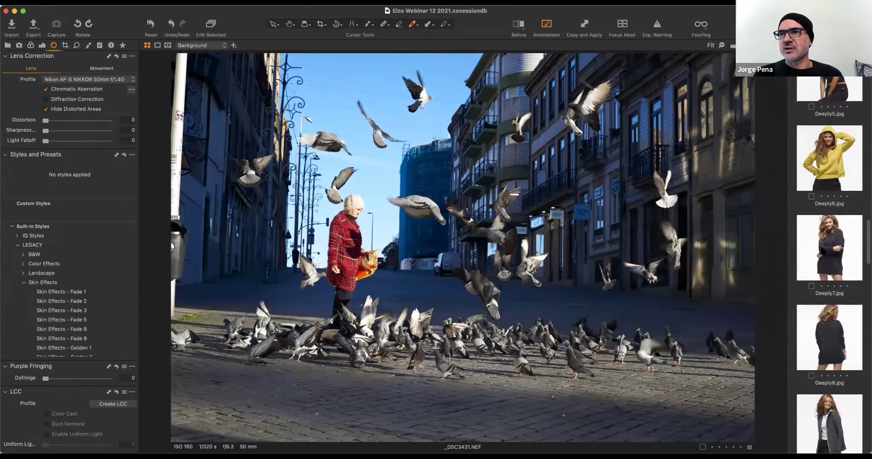
scroll(822, 251, up, 10)
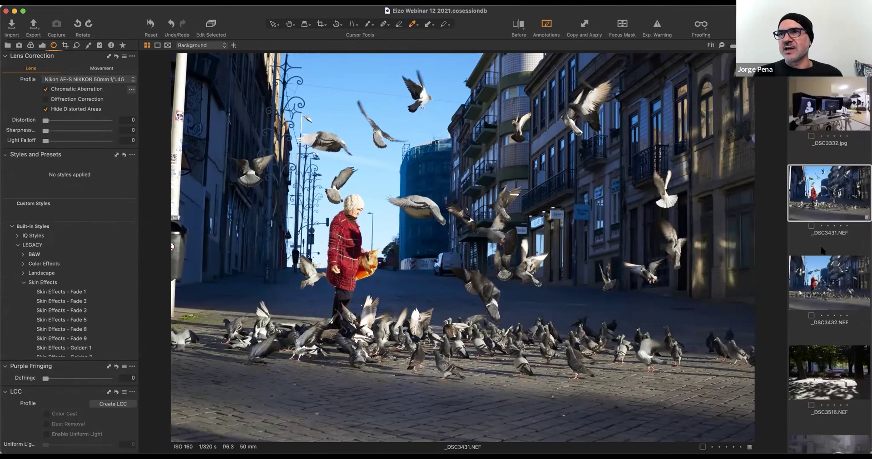
scroll(823, 250, down, 15)
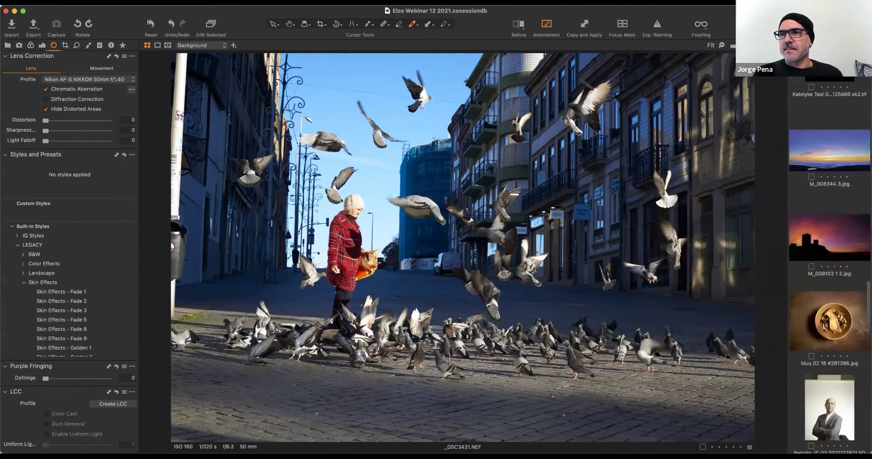
click(828, 173)
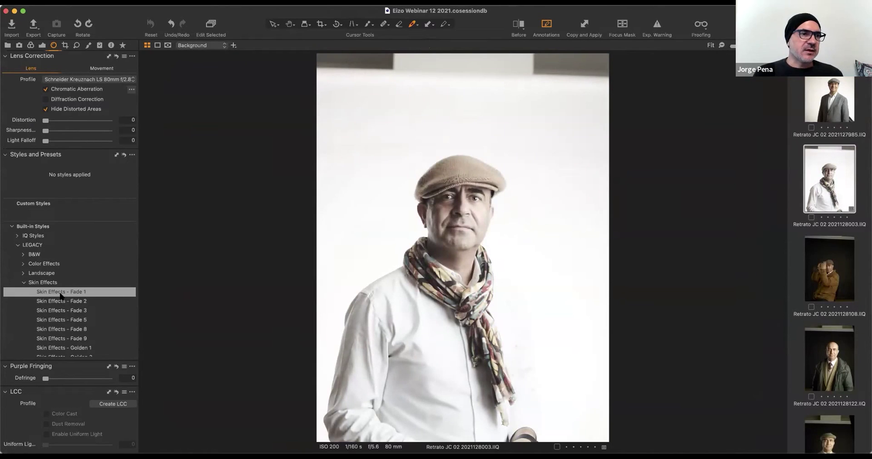
scroll(60, 296, down, 4)
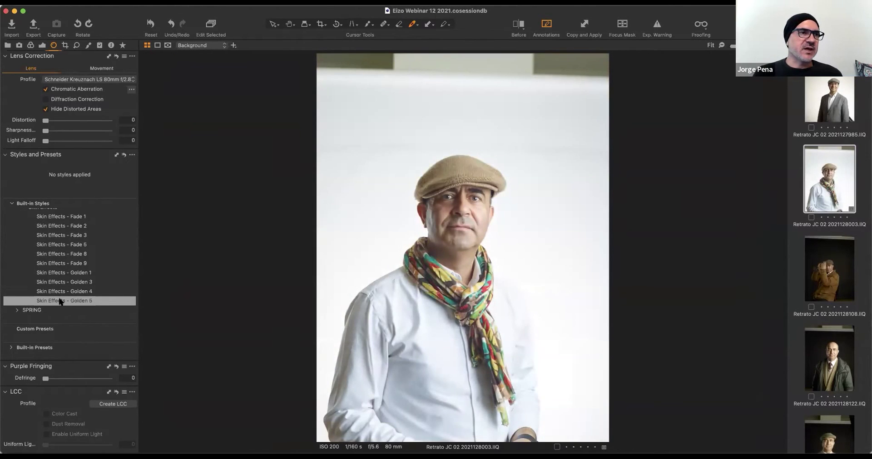
scroll(15, 238, up, 2)
Expand the Landscape styles, display the sunset photo M_008344 3.jpg, preview Landscape - BW 1, and collapse the Landscape group.
click(24, 228)
click(23, 273)
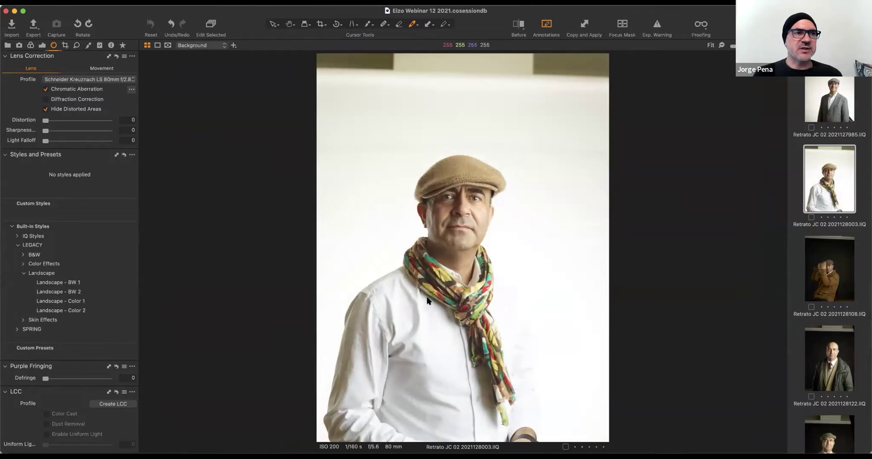
scroll(841, 262, down, 10)
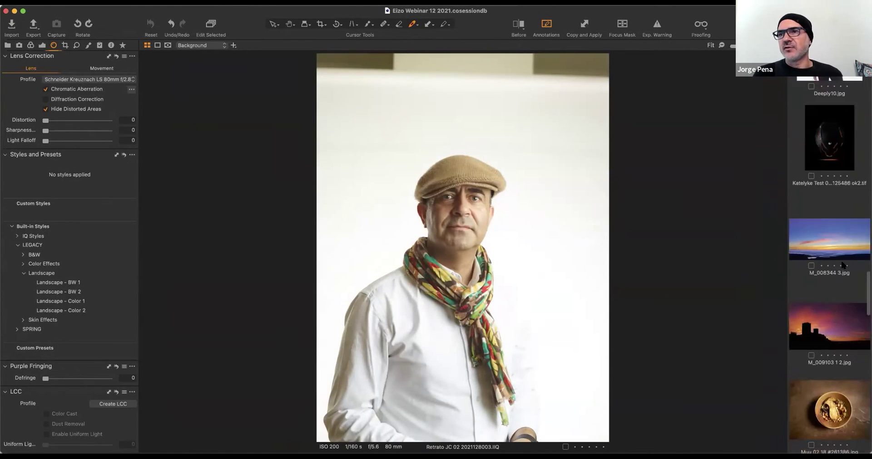
scroll(842, 266, down, 3)
click(831, 145)
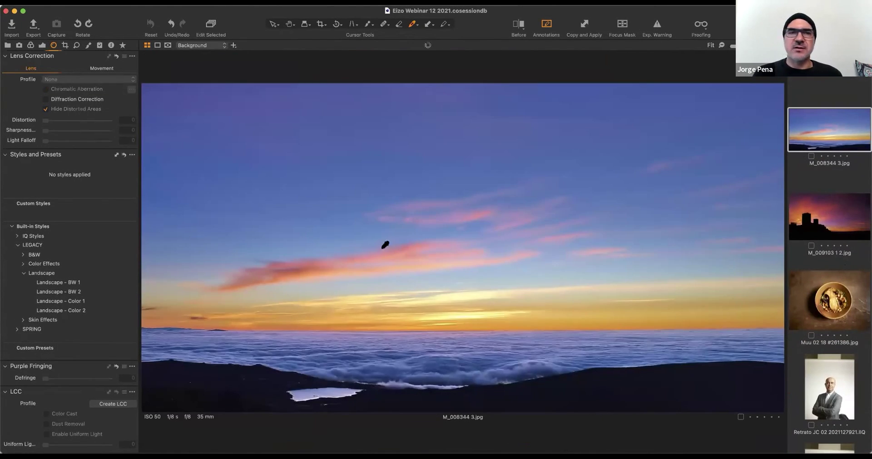
click(43, 283)
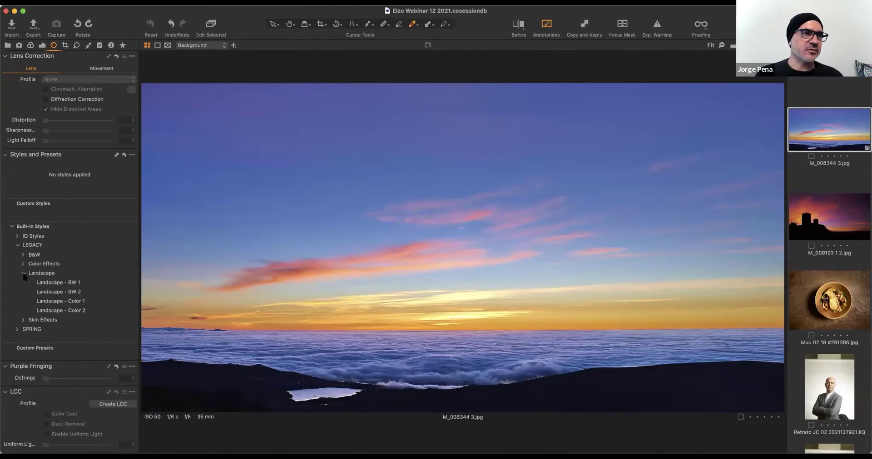
click(24, 273)
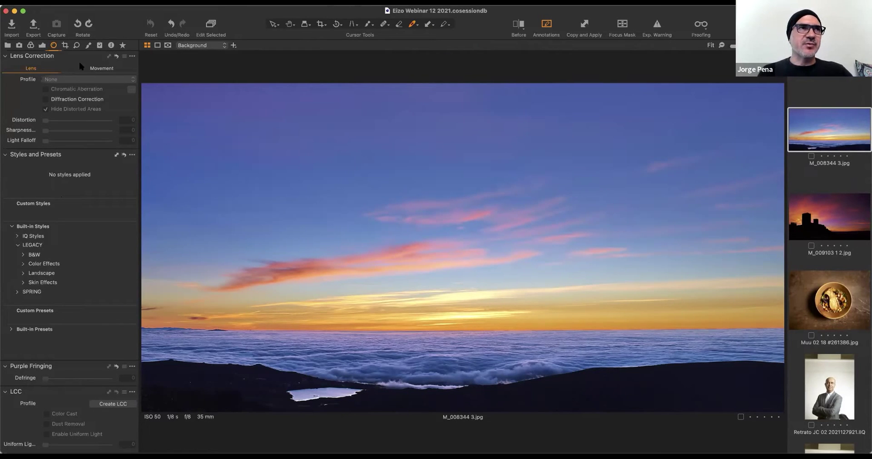
Show the composition tools and crop the sunset photo from its upper-left corner to about 289.6 × 148.5 mm at the Original ratio.
click(65, 45)
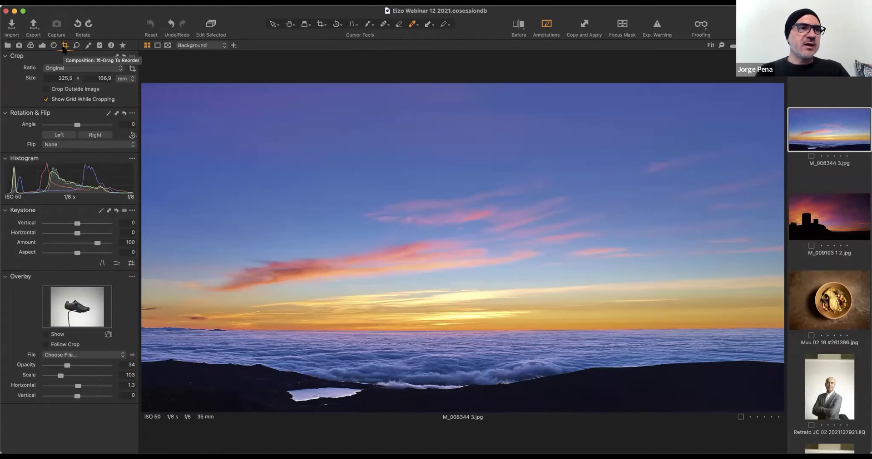
click(132, 69)
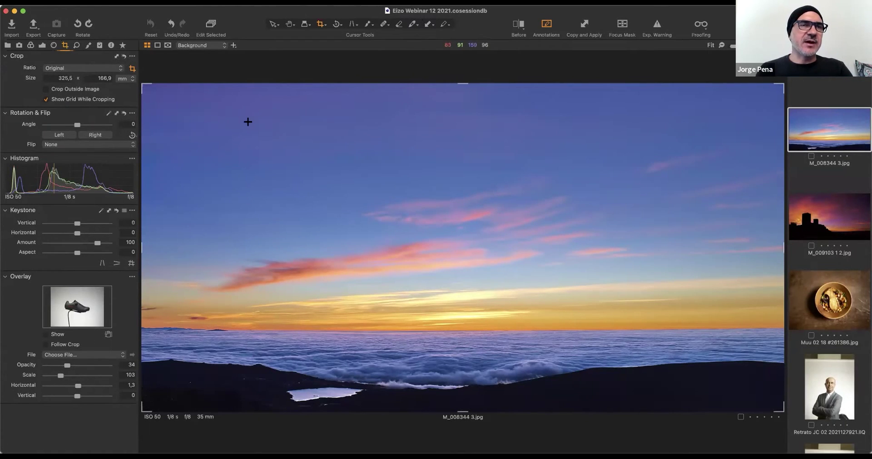
drag(144, 86, 212, 120)
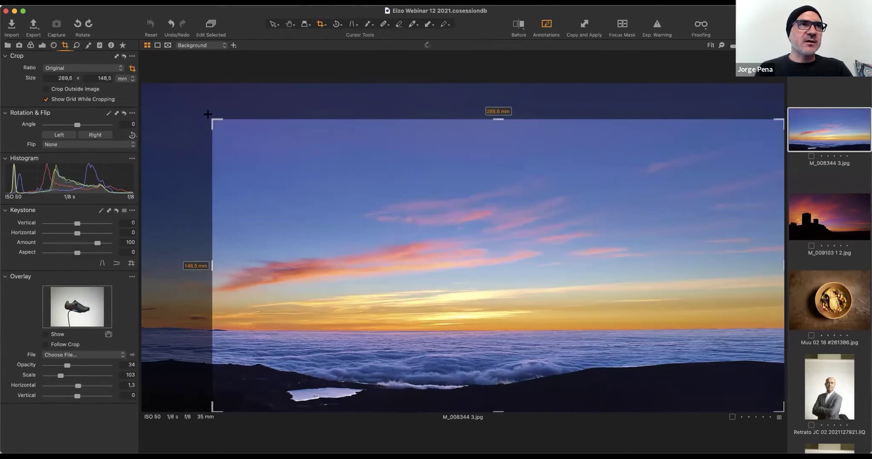
Set the crop ratio to Unconstrained and crop the sunset photo to about 210.6 × 123.0 mm around its lower-left area.
click(92, 69)
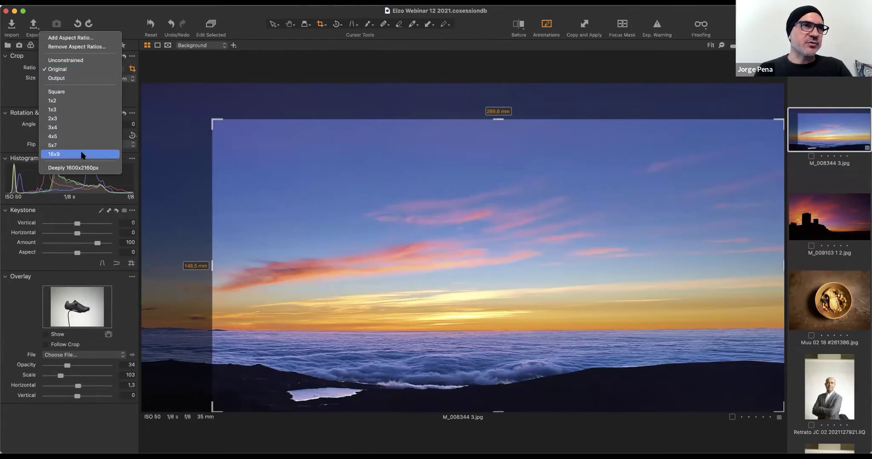
click(87, 61)
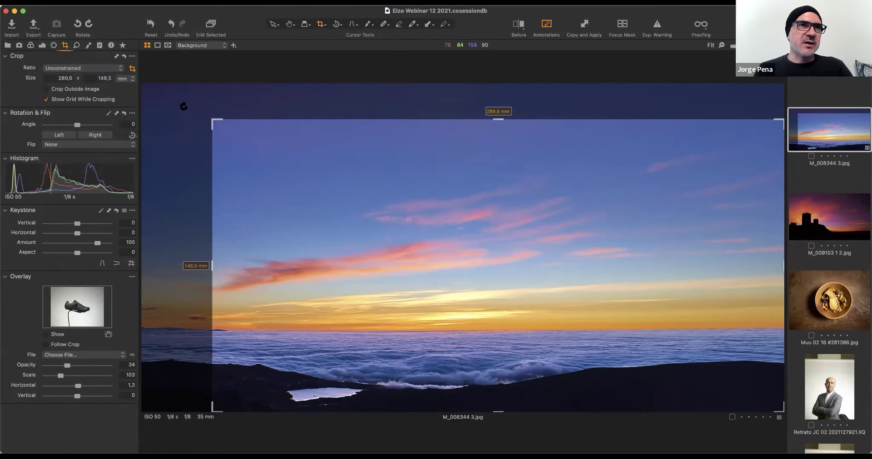
drag(212, 119, 142, 84)
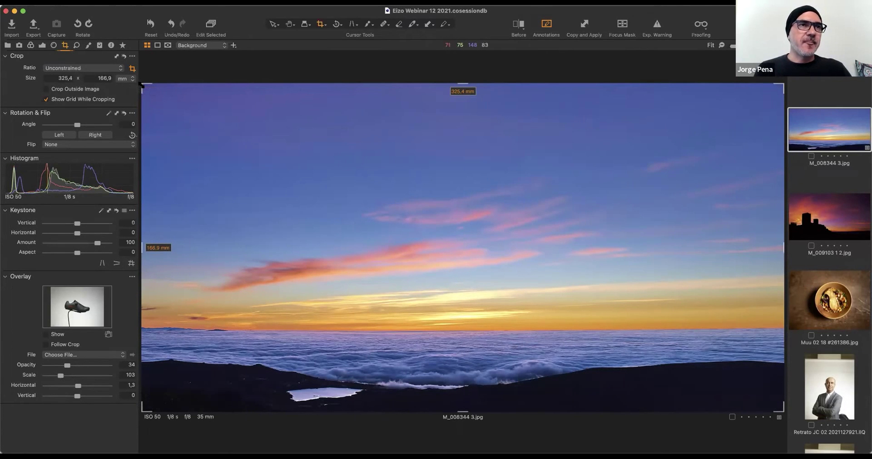
drag(141, 85, 275, 80)
drag(360, 208, 267, 198)
drag(663, 84, 584, 171)
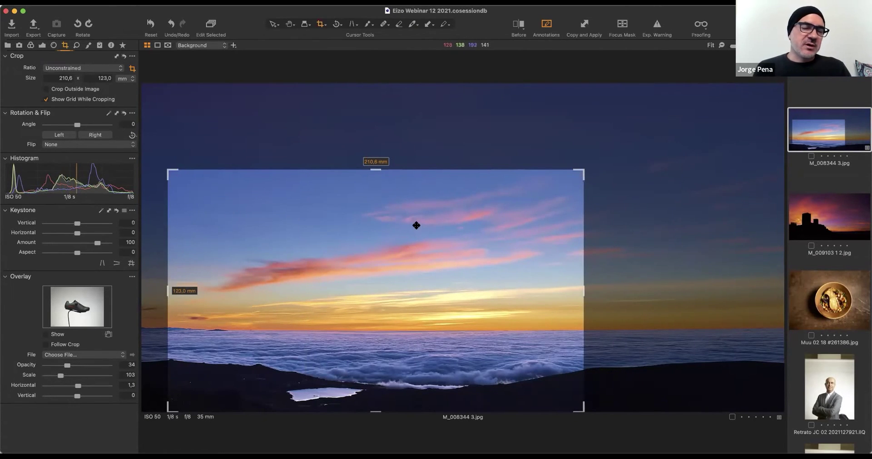
Expand the sunset photo's crop to the full frame, 325.5 × 166.7 mm.
drag(581, 171, 795, 78)
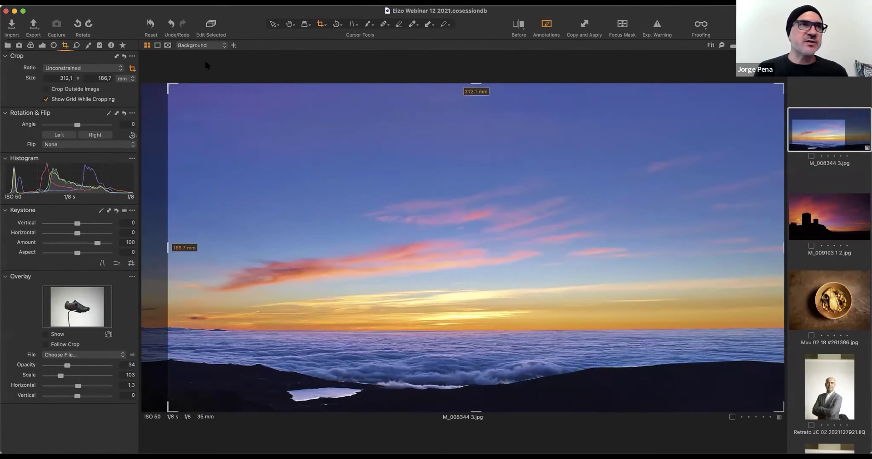
drag(167, 245, 127, 242)
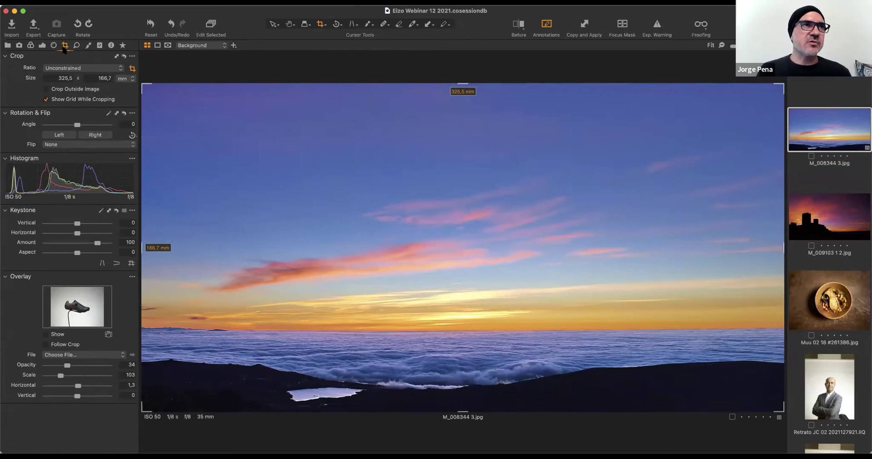
Try rotating the sunset photo to an angle of about -0.85 and reset the angle to 0.
click(77, 127)
drag(77, 126, 77, 127)
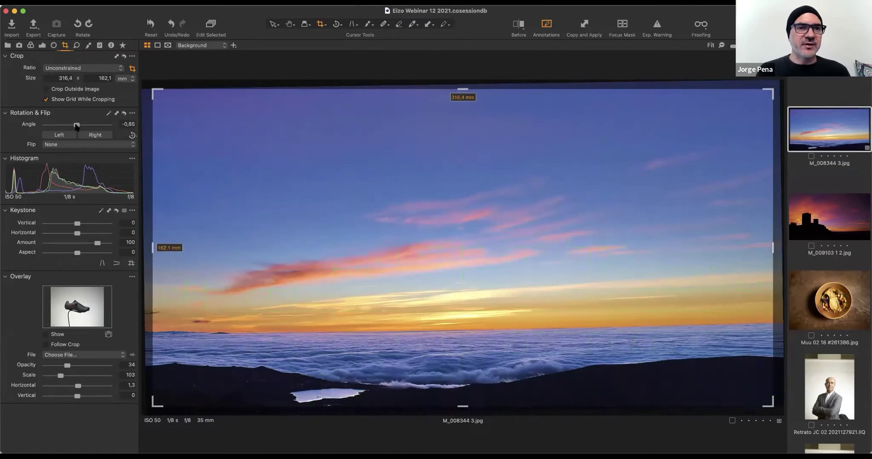
double_click(76, 127)
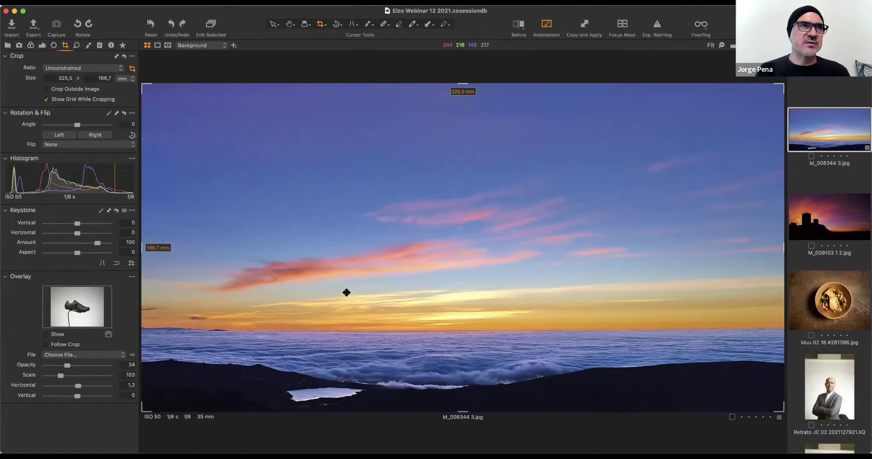
Straighten the sunset photo with the Straighten tool along the horizon line, to an angle of about 0.08.
click(132, 135)
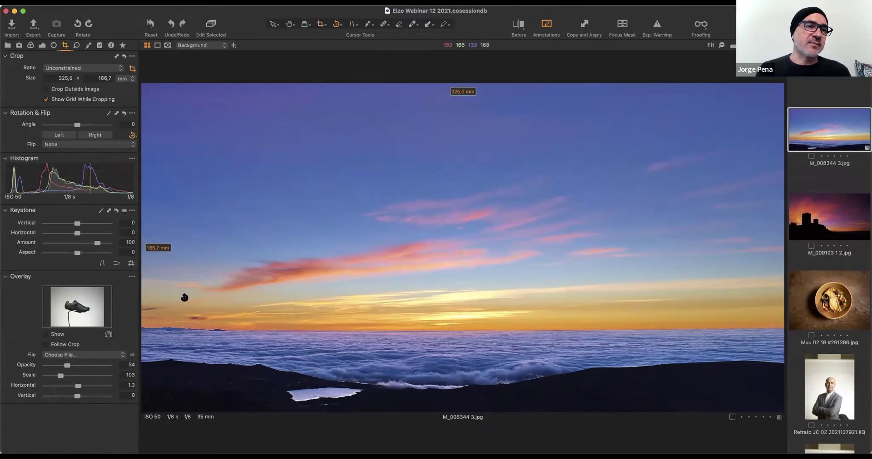
mouse_move(166, 331)
mouse_down()
mouse_move(779, 359)
mouse_move(776, 328)
mouse_up()
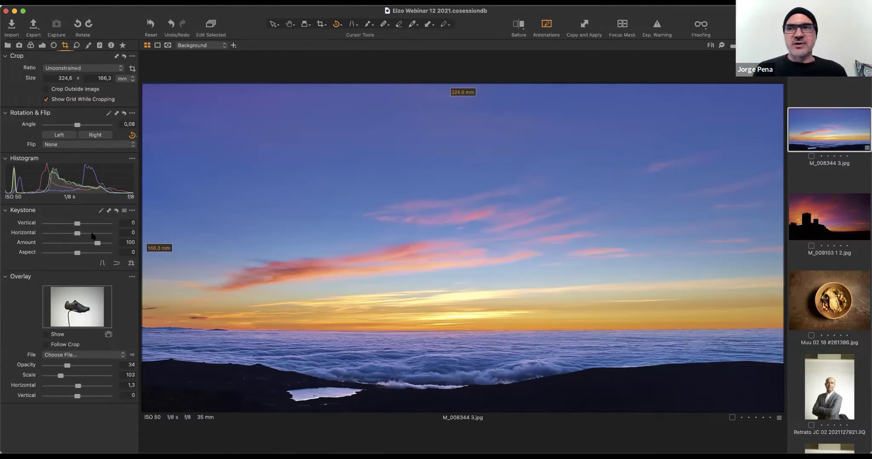
Display the castle photo M_009103 1 2.jpg and try vertical and horizontal Keystone corrections, the horizontal at about 11.72, undoing each.
click(829, 227)
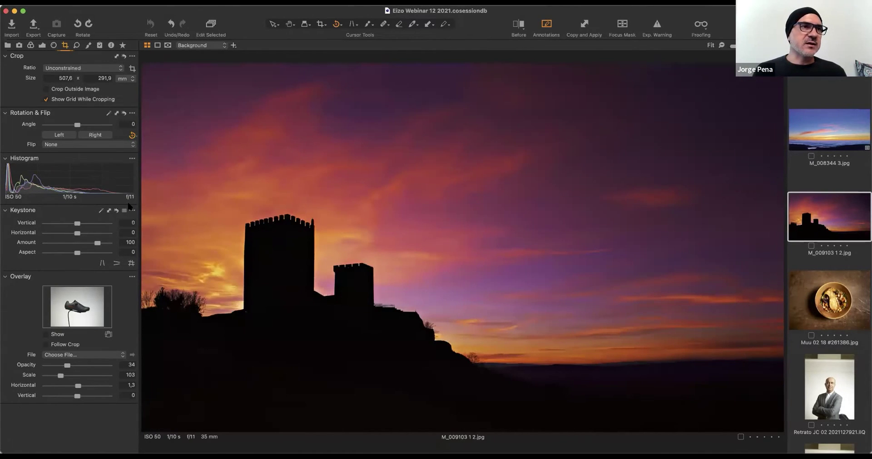
click(77, 225)
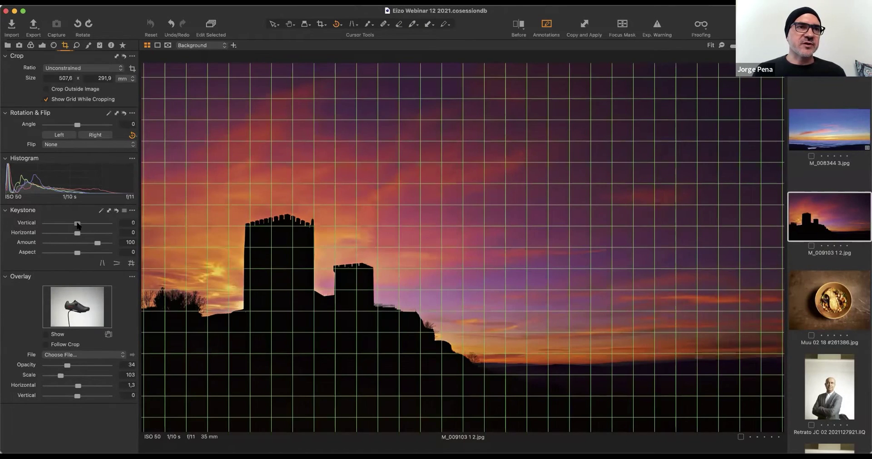
drag(78, 225, 75, 224)
key(super+z)
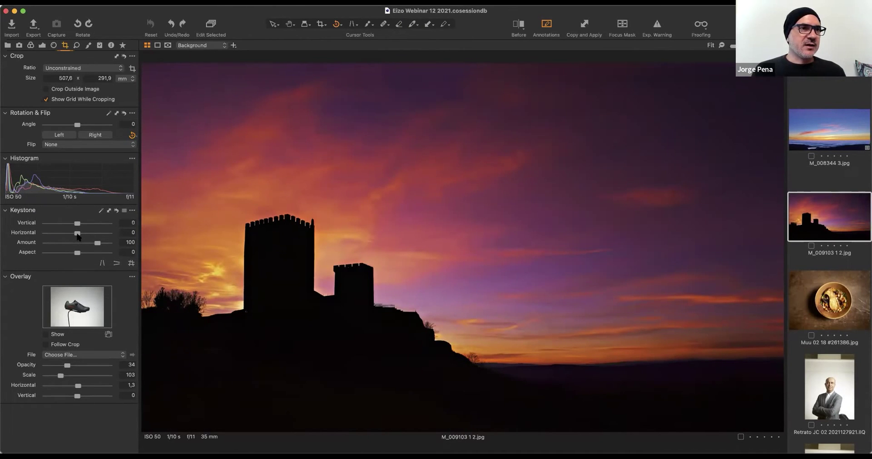
mouse_move(77, 234)
mouse_down()
mouse_move(69, 234)
mouse_move(84, 235)
mouse_up()
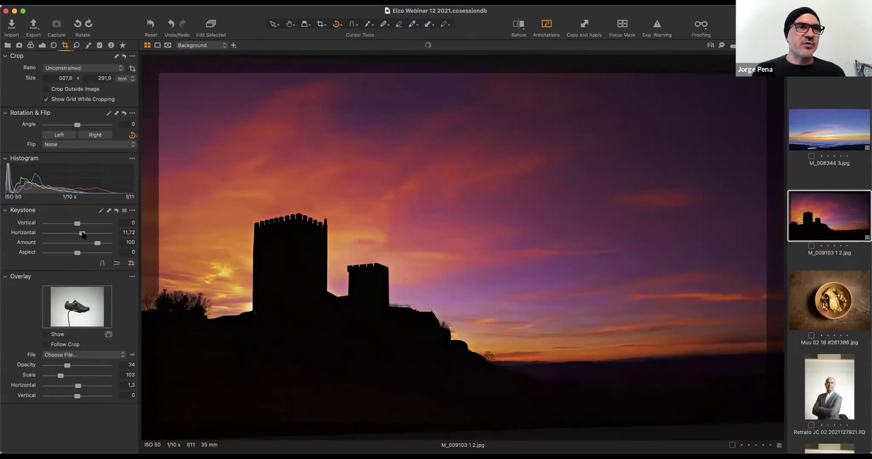
key(super+z)
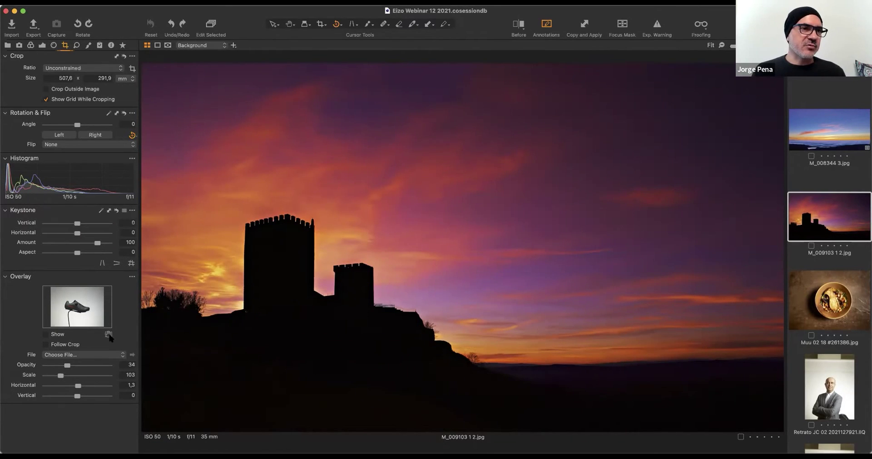
Clear the shoe image from the Overlay tool.
click(131, 277)
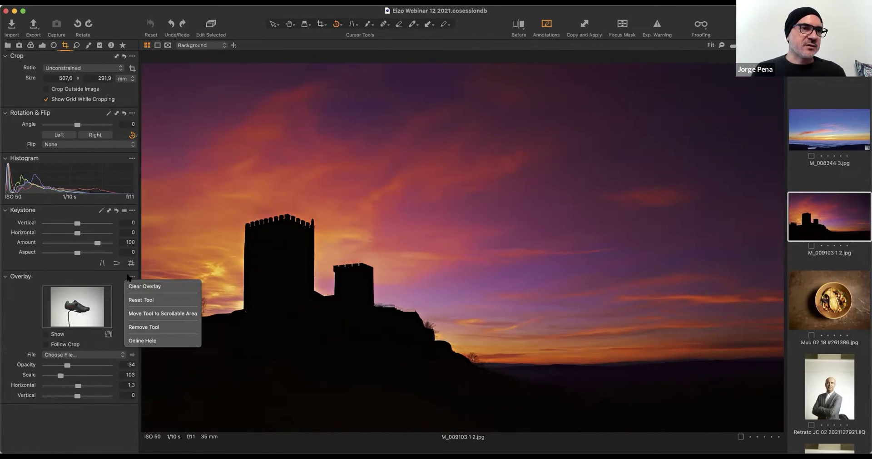
click(129, 286)
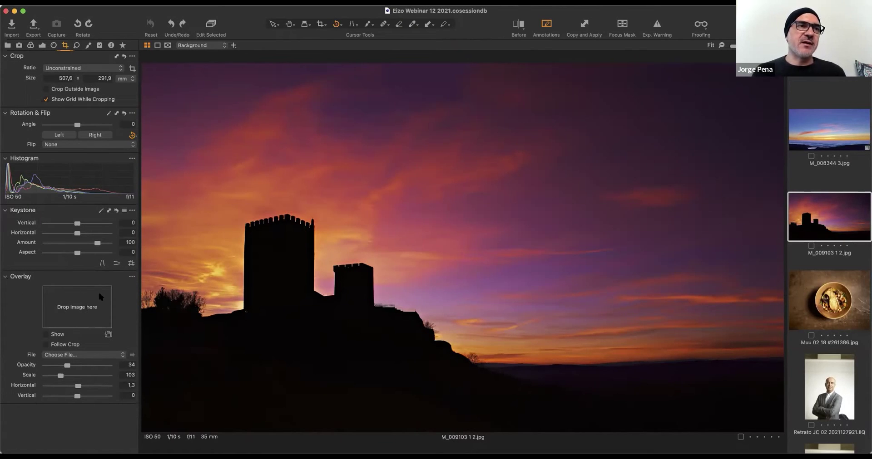
Show the detail tools, expand the Navigator, examine the trees beside the castle at 100% in the Focus tool, and collapse Focus.
click(77, 45)
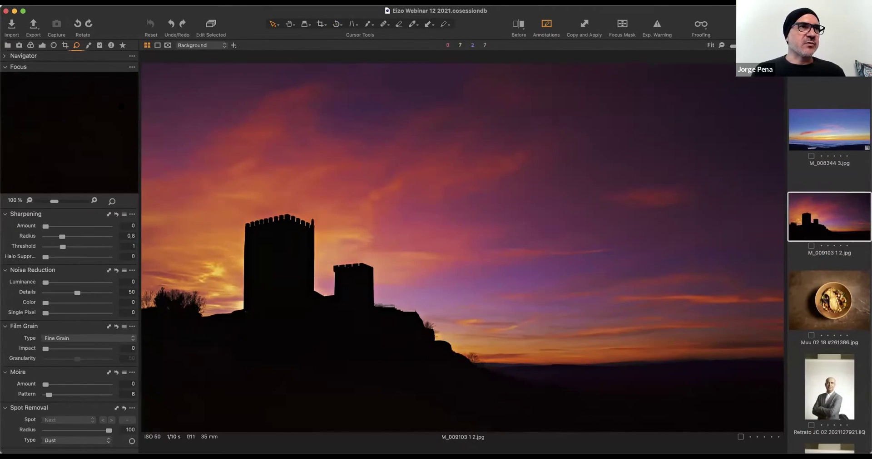
click(9, 56)
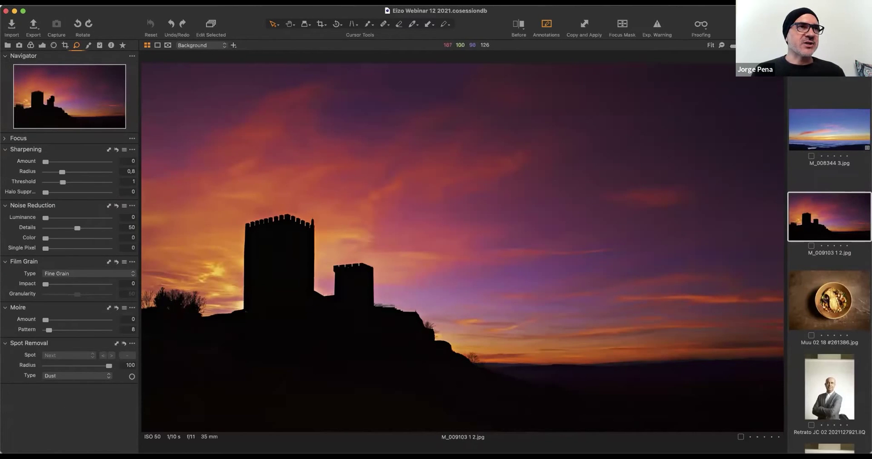
click(14, 138)
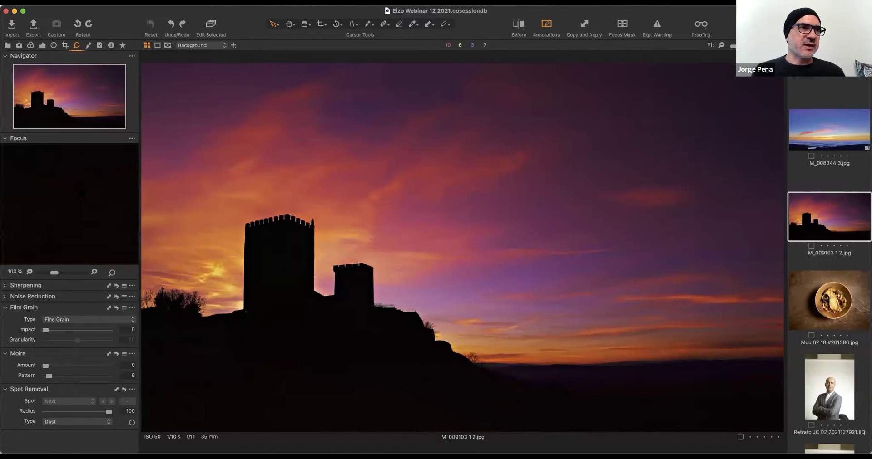
click(112, 272)
drag(260, 232, 178, 298)
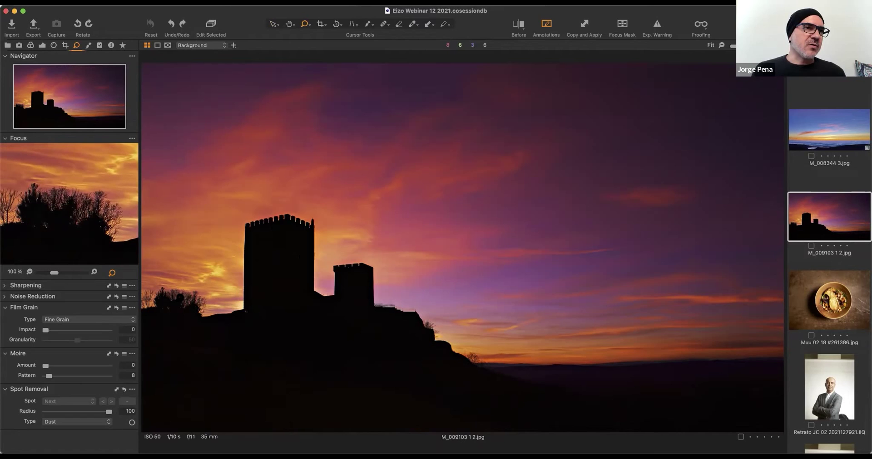
click(135, 141)
click(4, 140)
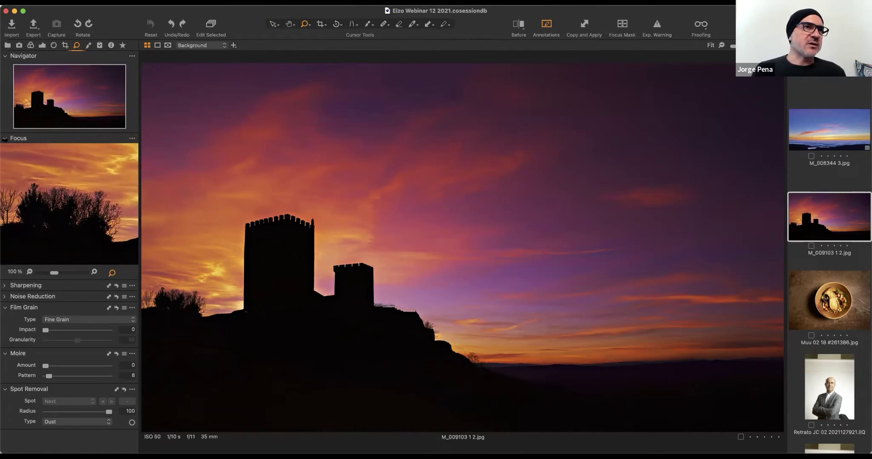
click(5, 139)
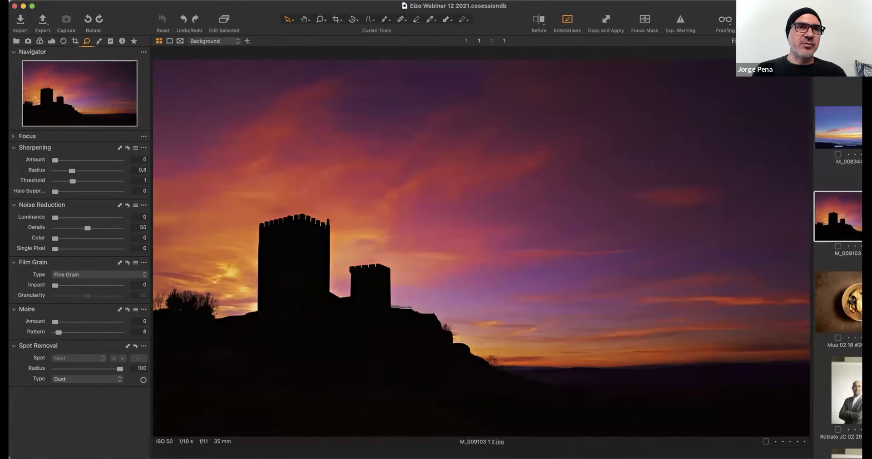
Zoom the castle photo to 100% around the towers and nearby trees.
double_click(289, 219)
double_click(397, 249)
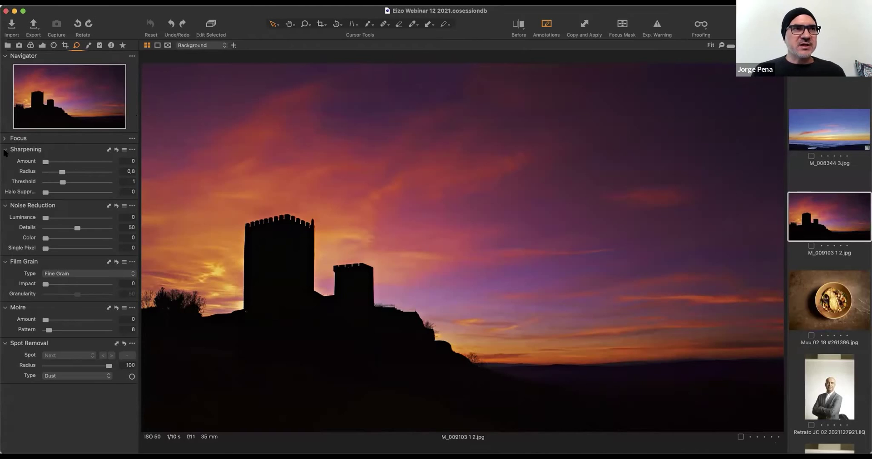
double_click(183, 289)
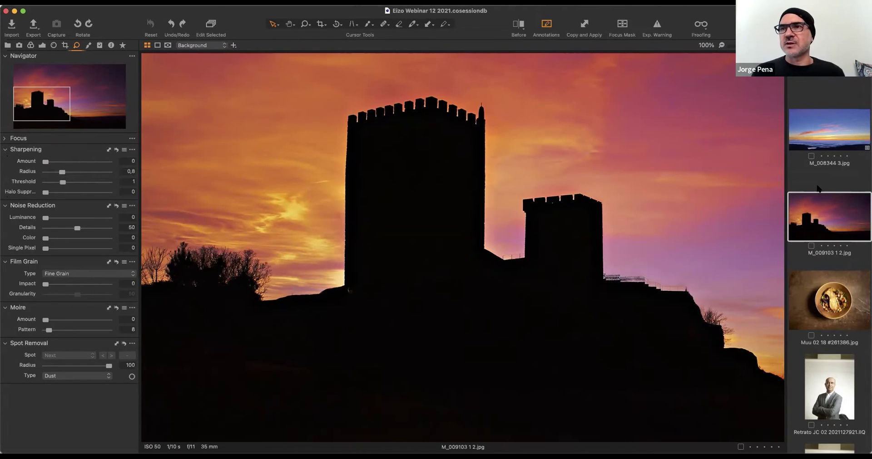
Browse the thumbnails, display the sunset photo M_008344 3.jpg and enlarge it to 300% around the horizon and clouds.
scroll(817, 189, up, 2)
scroll(816, 189, up, 10)
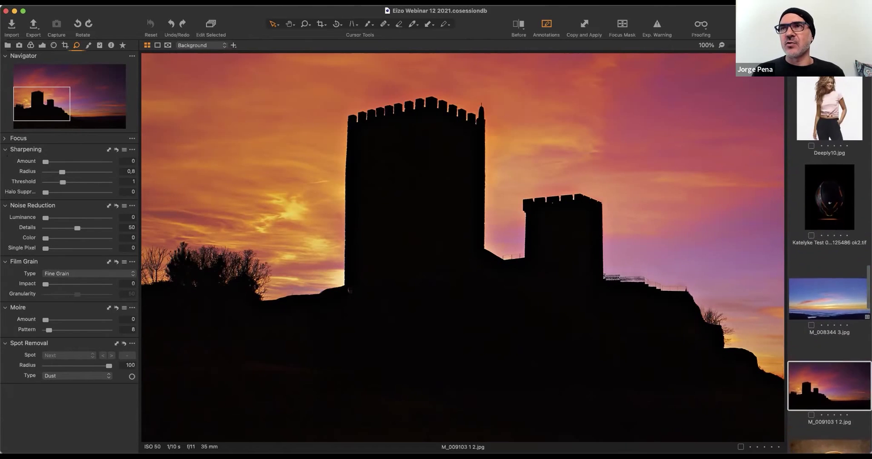
scroll(825, 216, up, 20)
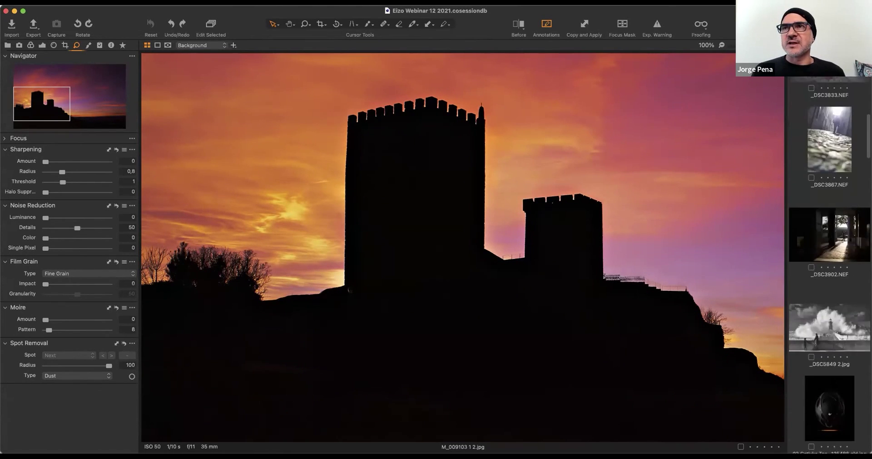
scroll(831, 215, down, 3)
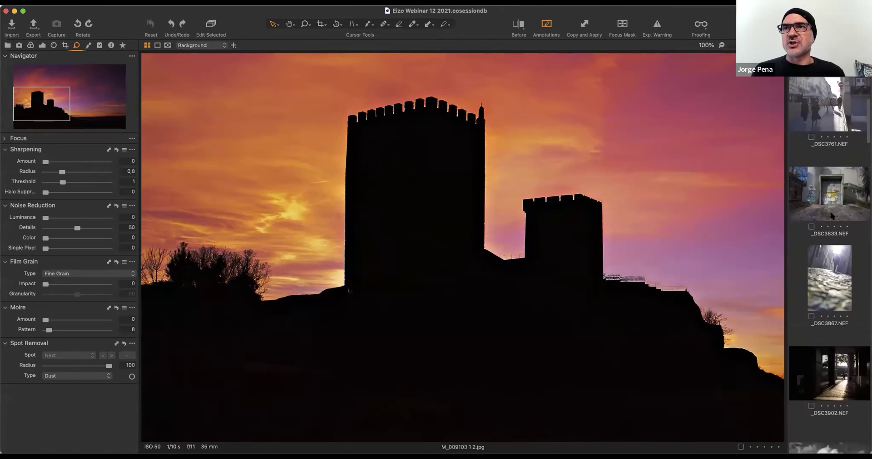
scroll(831, 215, down, 20)
scroll(831, 215, up, 10)
click(839, 117)
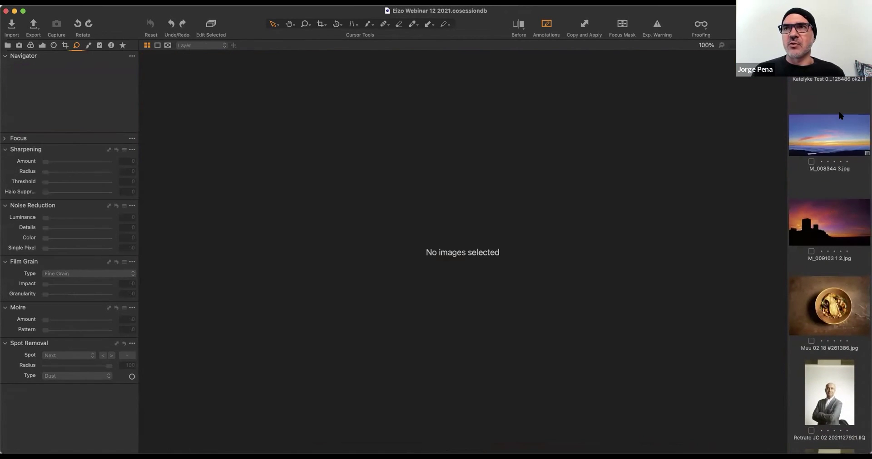
click(839, 135)
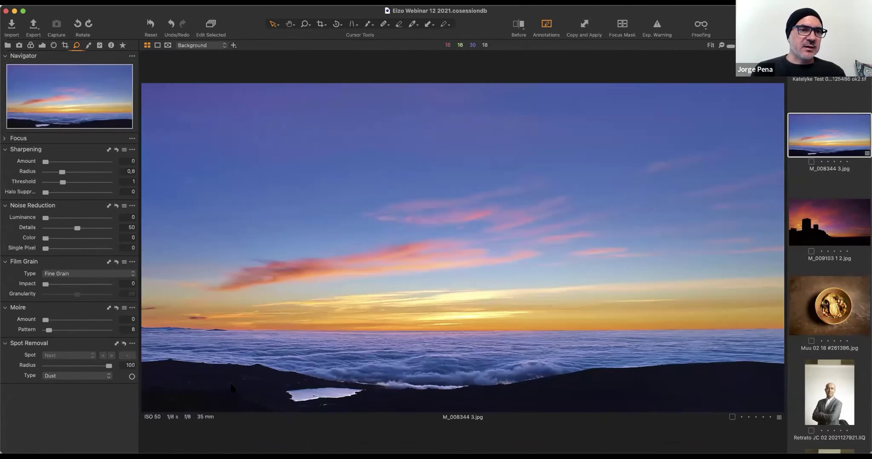
double_click(230, 382)
double_click(232, 383)
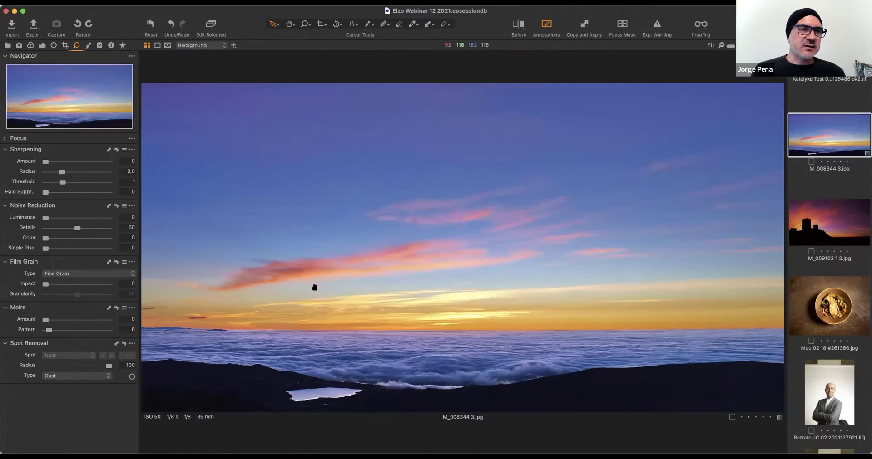
double_click(211, 367)
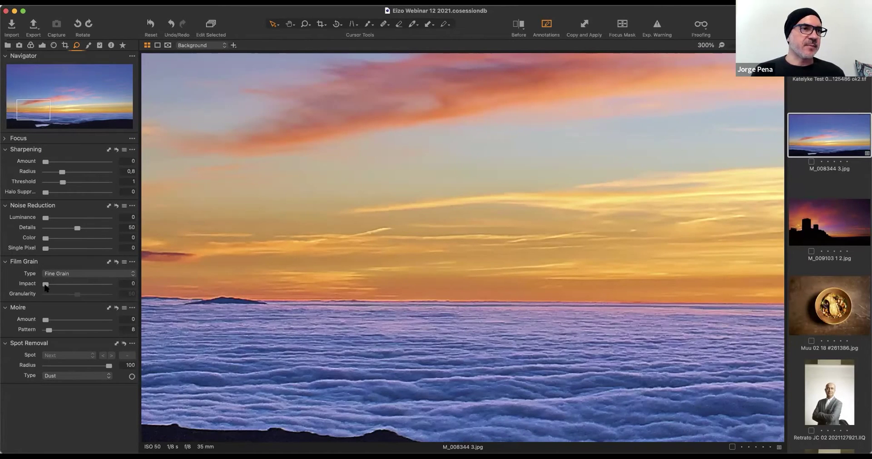
View the Film Grain types and try Luminance noise reduction at 42 on the sunset photo, returning it to 0.
click(77, 275)
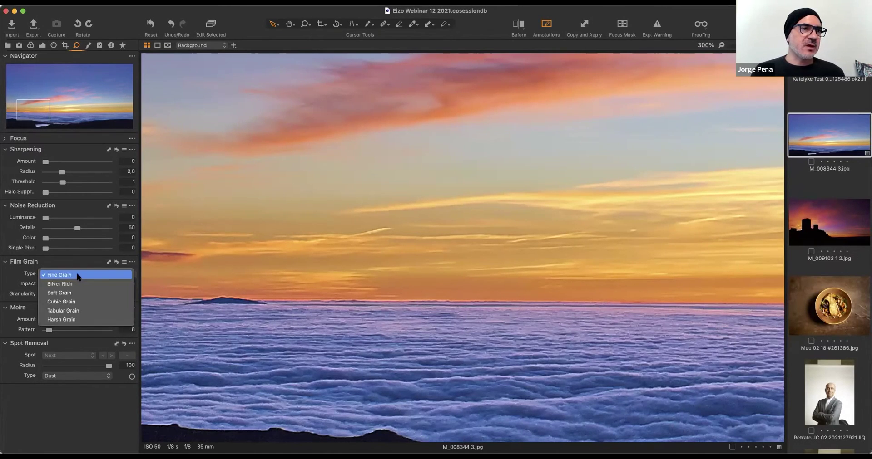
click(9, 266)
mouse_move(41, 208)
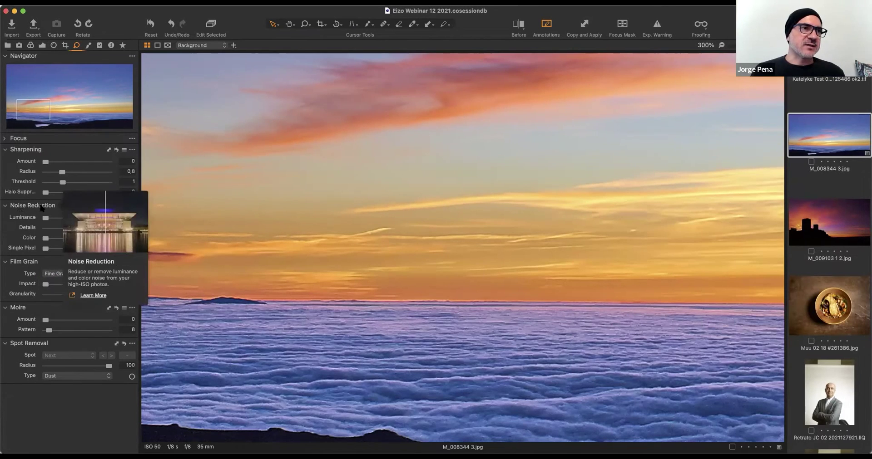
drag(46, 219, 72, 219)
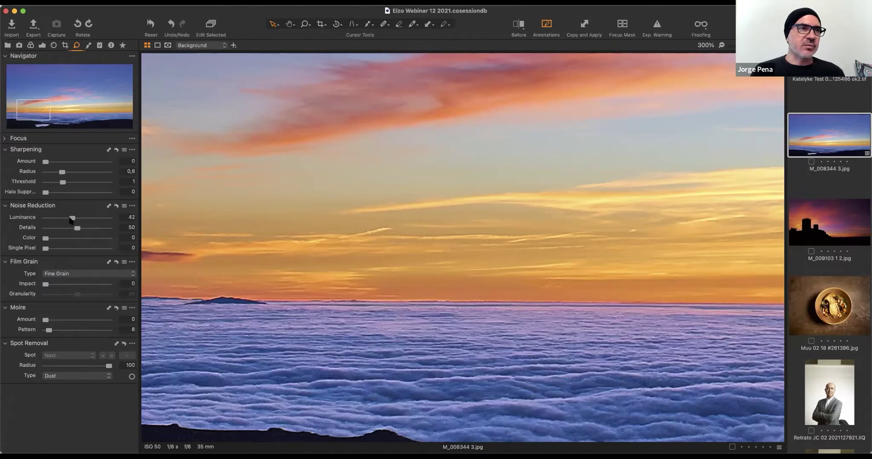
drag(46, 239, 36, 220)
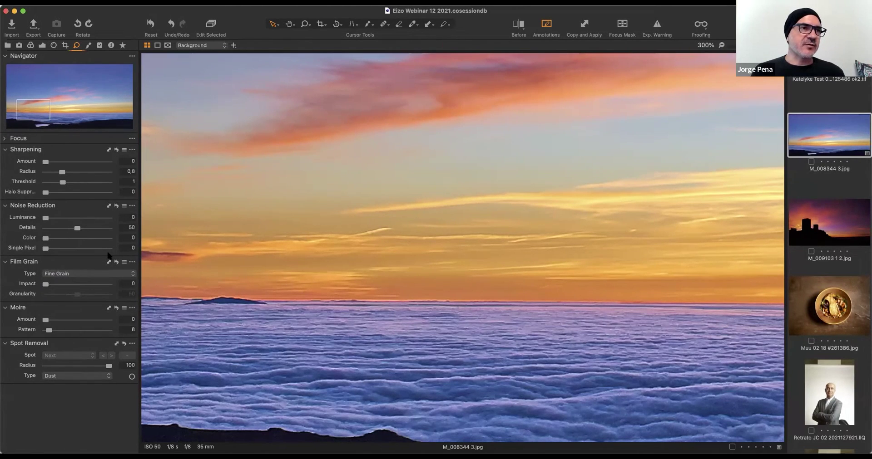
Open the studio portrait of the woman in the grey turtleneck from the image browser and inspect her hands and sleeve up close.
key(super+0)
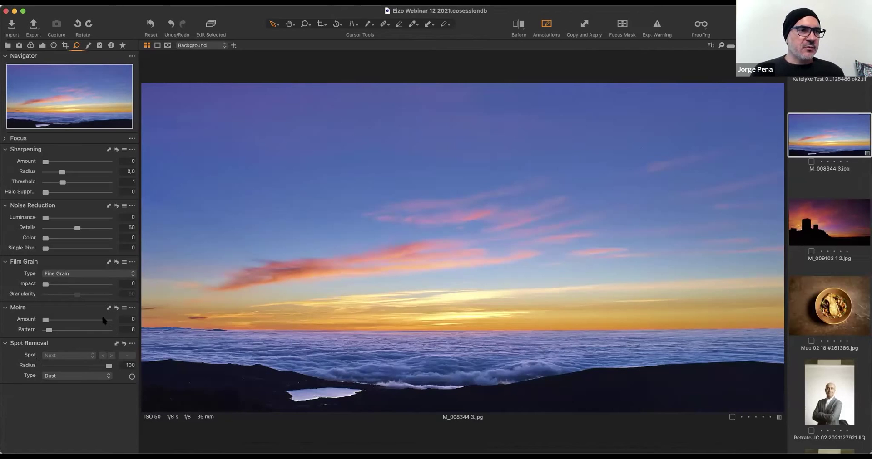
scroll(832, 275, down, 15)
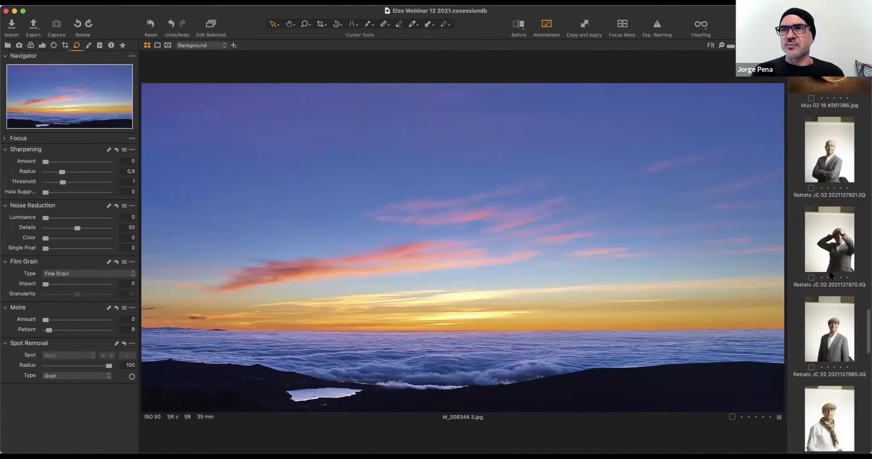
scroll(831, 275, down, 15)
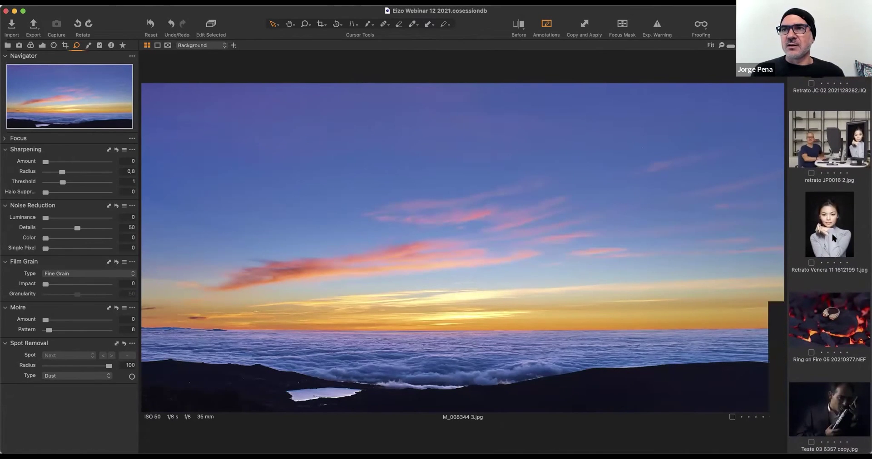
click(832, 236)
click(435, 276)
scroll(435, 276, up, 1)
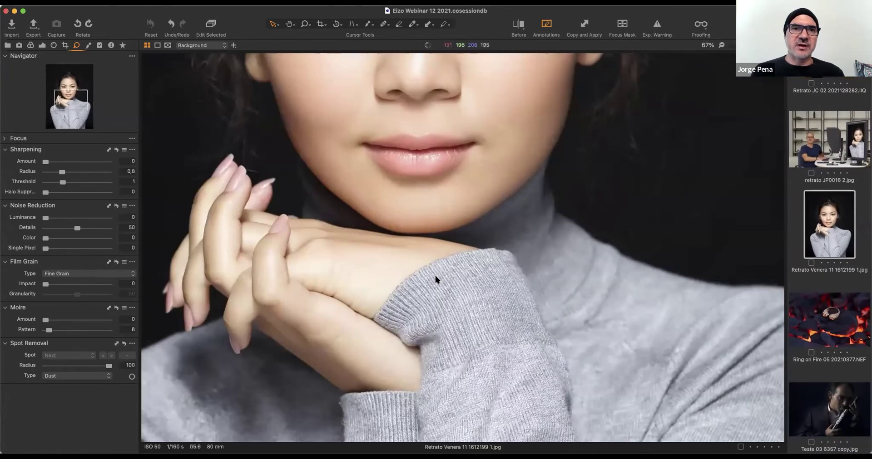
drag(418, 302, 397, 201)
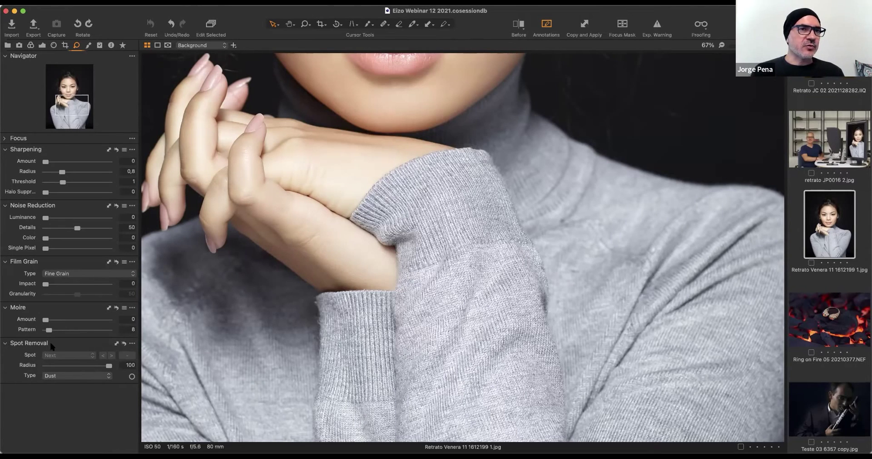
Activate dust spot removal for the area between the portrait's eyebrows and set the spot radius to 7.
click(132, 378)
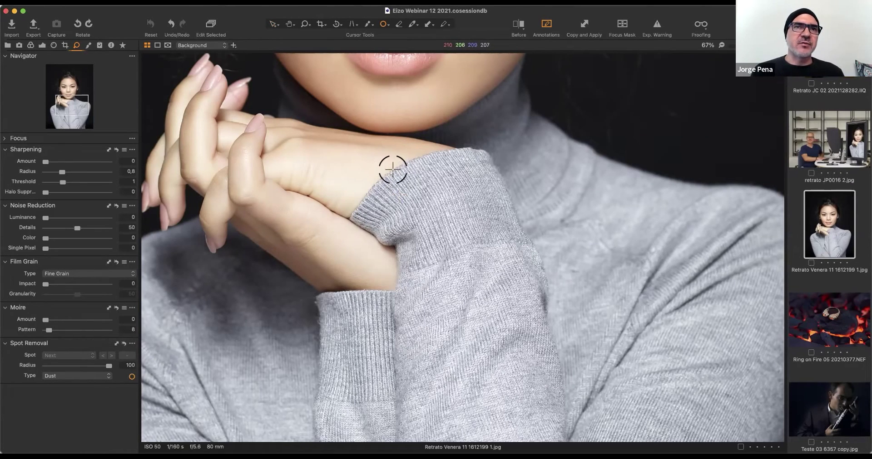
scroll(393, 169, down, 3)
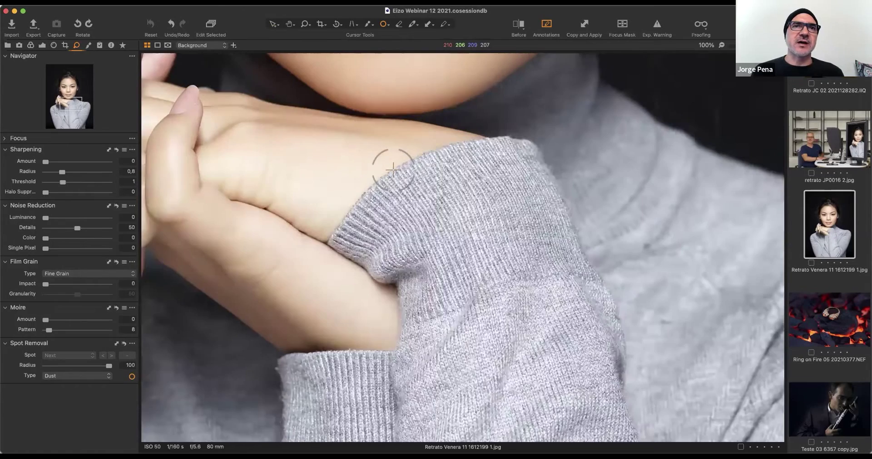
scroll(433, 177, up, 1)
scroll(433, 177, up, 3)
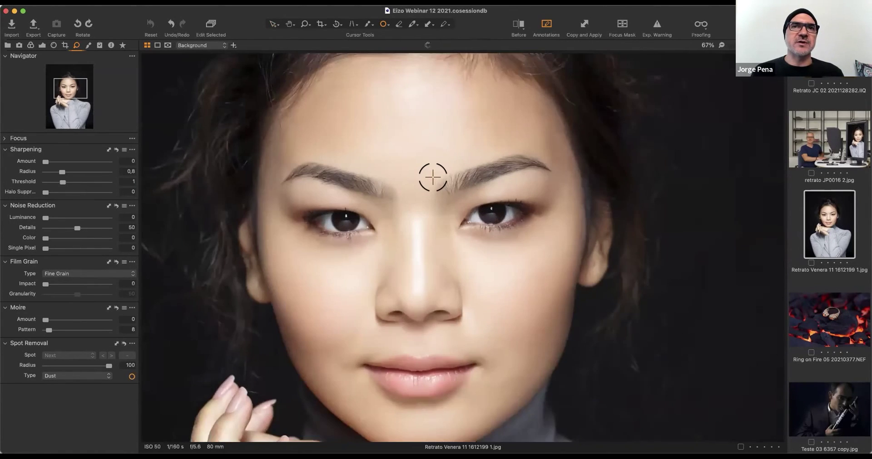
scroll(400, 178, down, 1)
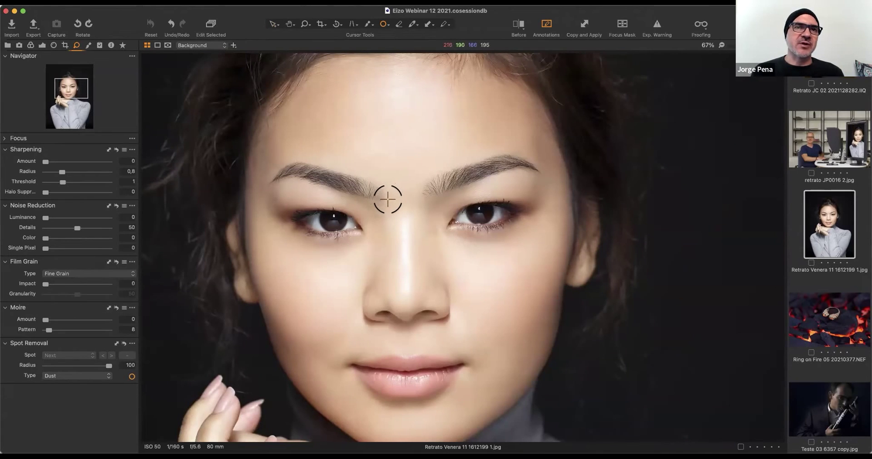
scroll(388, 195, up, 1)
scroll(388, 196, up, 1)
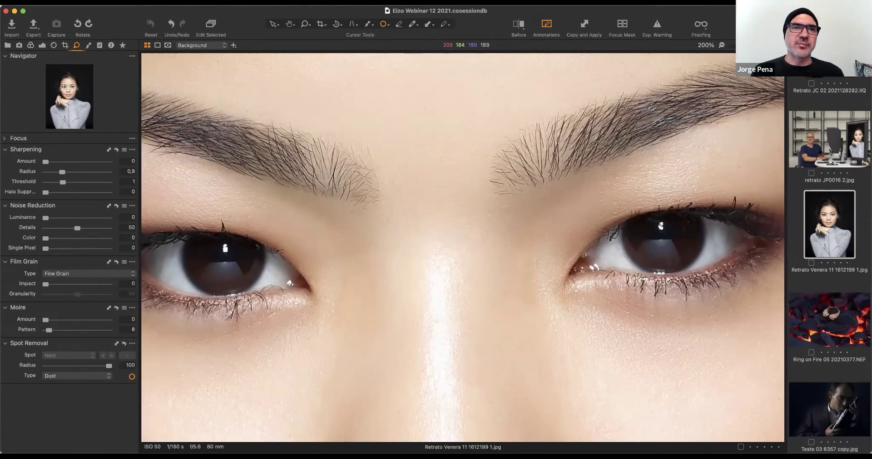
right_click(380, 236)
mouse_move(380, 236)
mouse_down()
mouse_move(335, 236)
mouse_move(373, 236)
mouse_move(347, 236)
mouse_up()
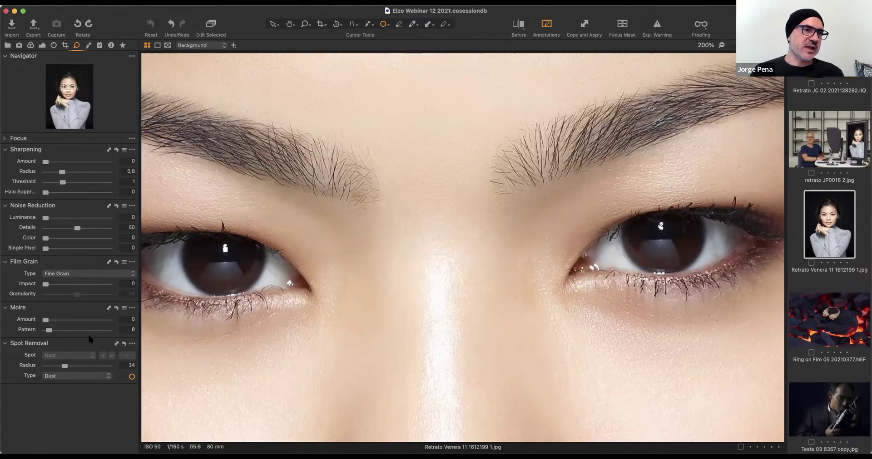
right_click(315, 225)
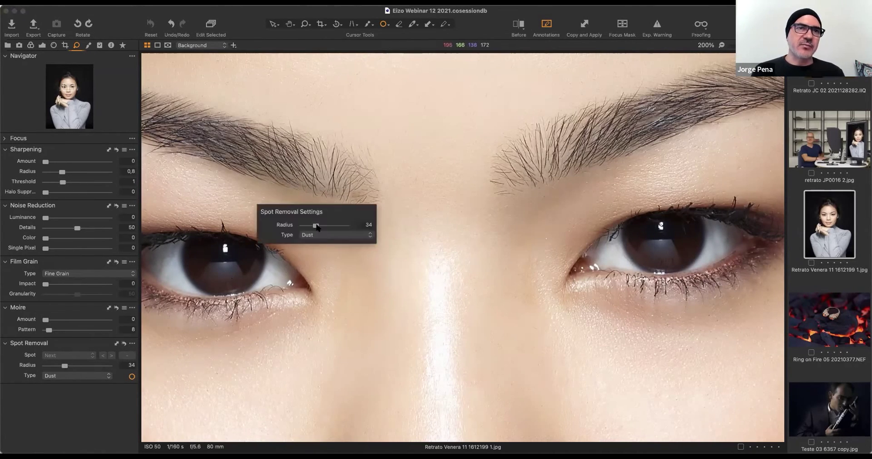
drag(316, 227, 302, 225)
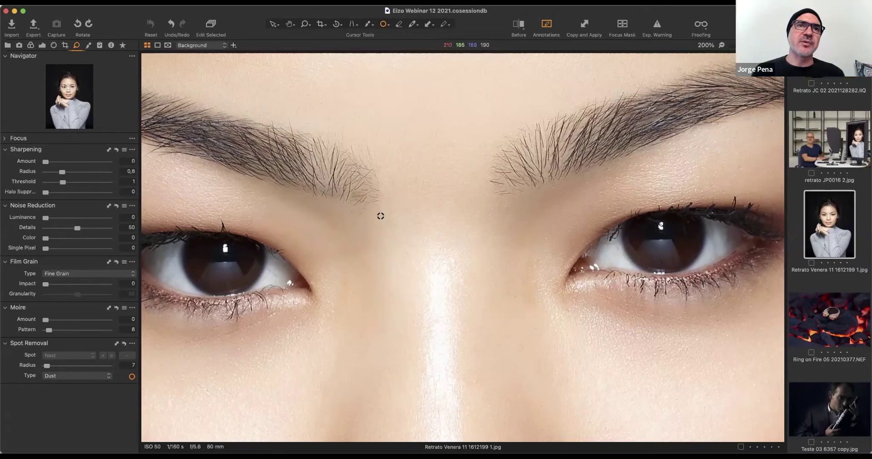
Place three dust removal spots beneath the inner end of the left-hand eyebrow and enlarge them to radii of 10, 8 and 8.
click(351, 212)
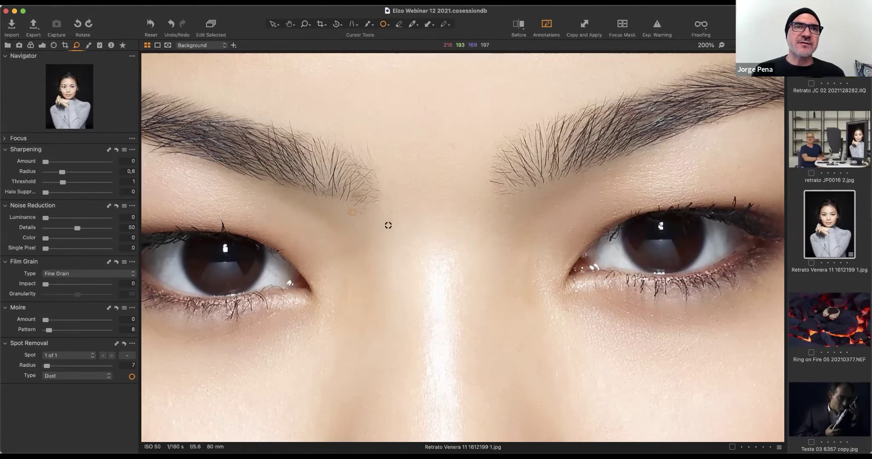
click(361, 213)
click(382, 215)
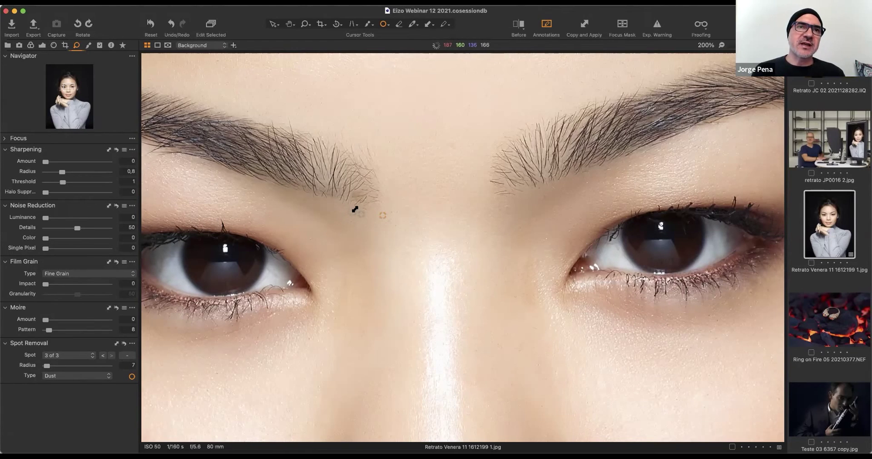
drag(361, 212, 363, 213)
drag(382, 216, 383, 218)
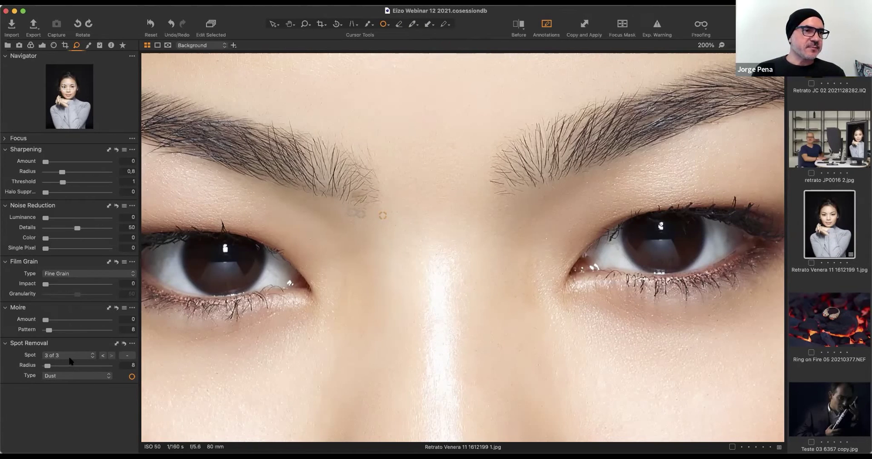
Step through the three placed removal spots to review each one's settings, ending on the third spot.
click(80, 357)
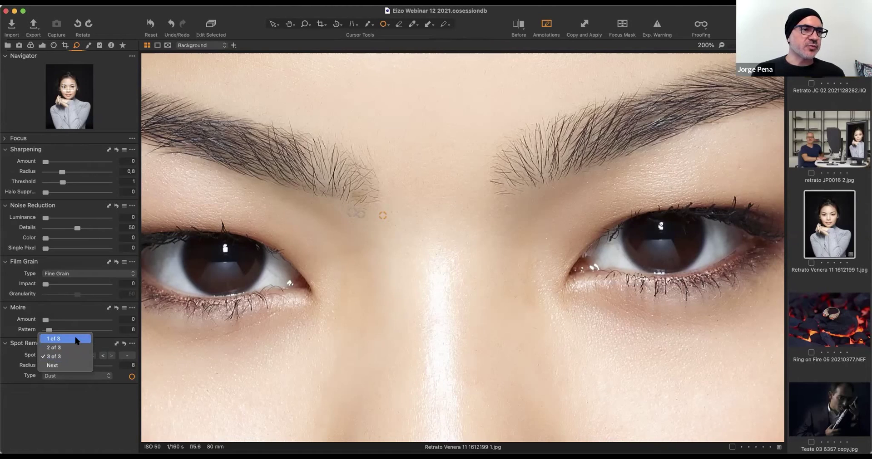
click(76, 339)
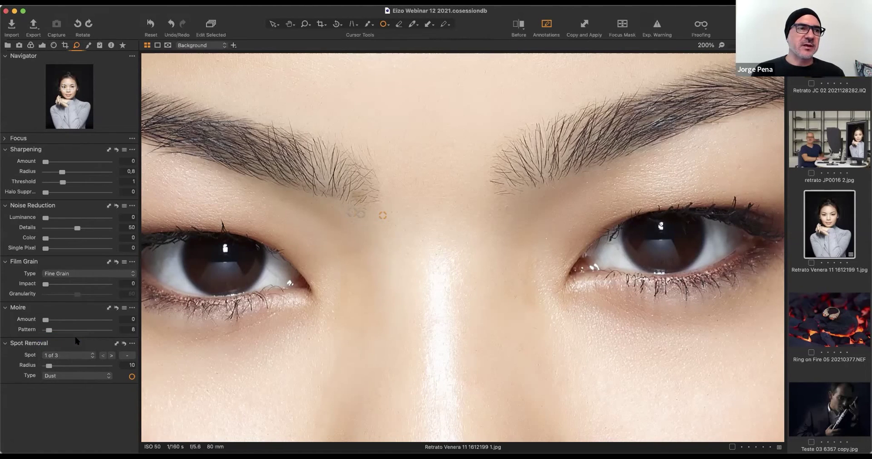
click(63, 360)
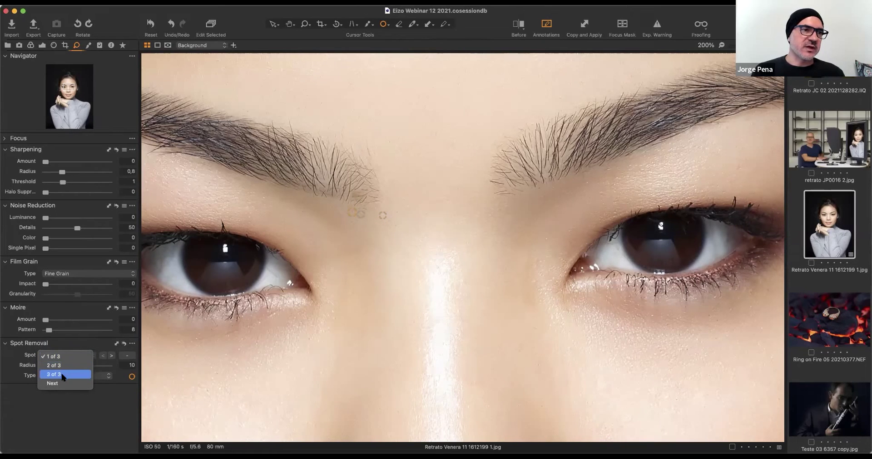
click(15, 362)
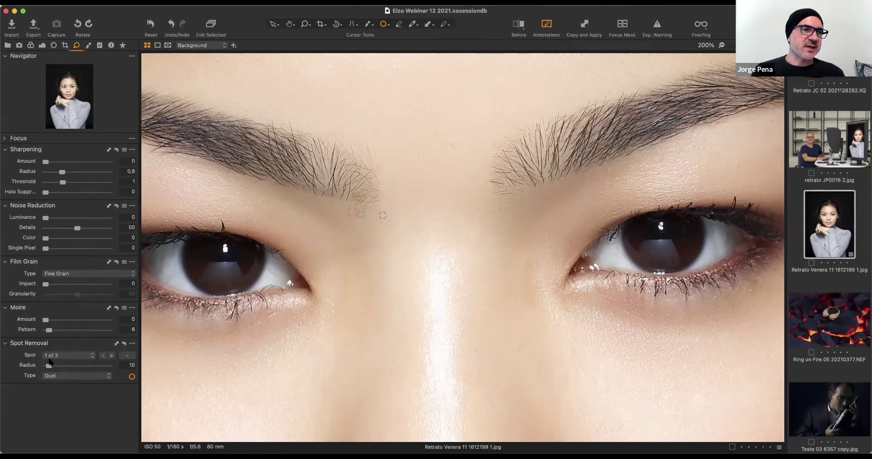
click(110, 357)
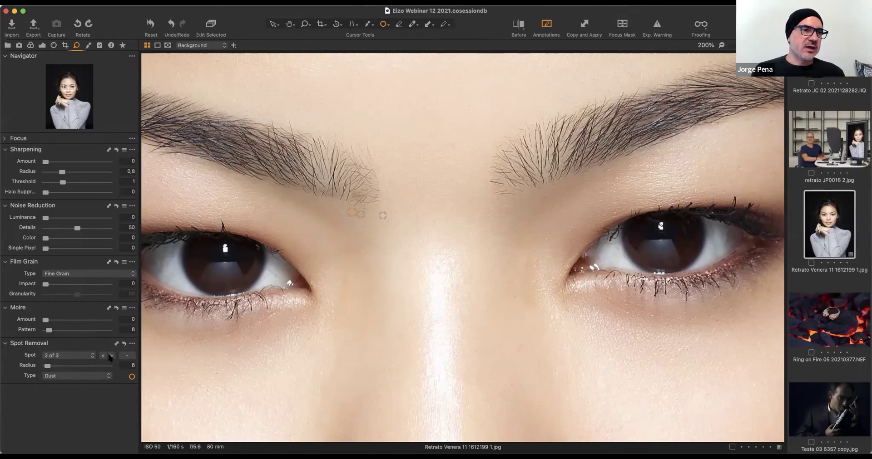
click(102, 356)
click(102, 356)
click(110, 357)
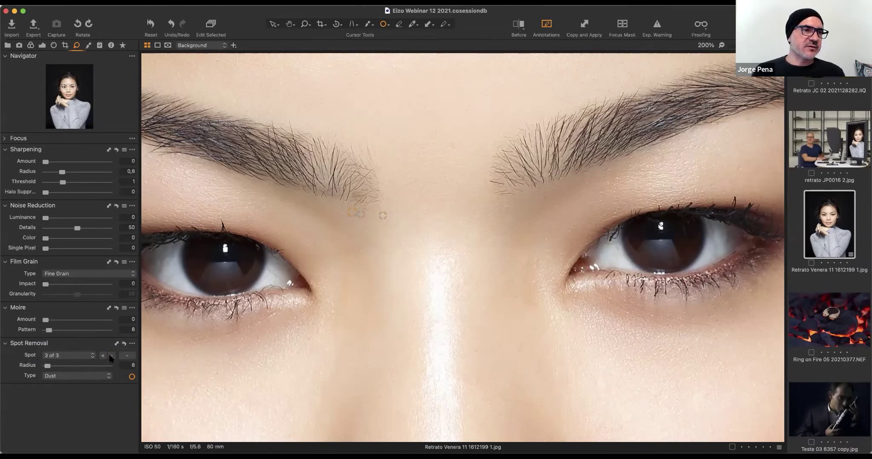
Change the third removal spot's type from Dust to Spot.
click(97, 375)
click(97, 374)
click(97, 374)
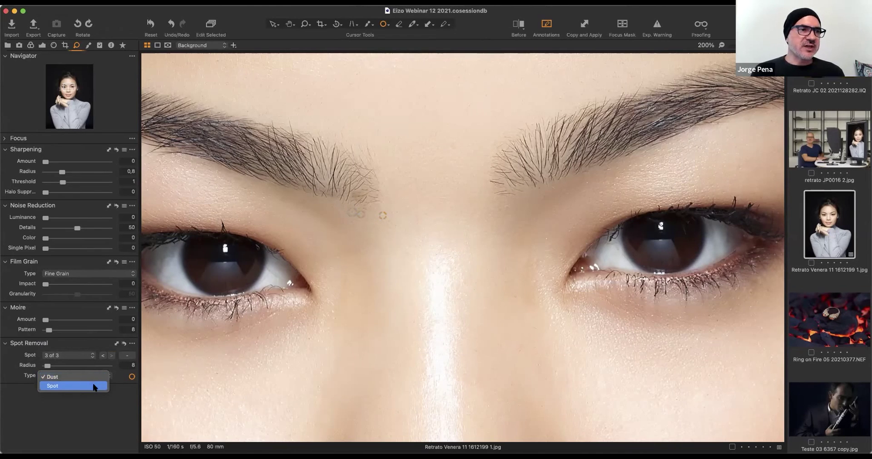
click(94, 387)
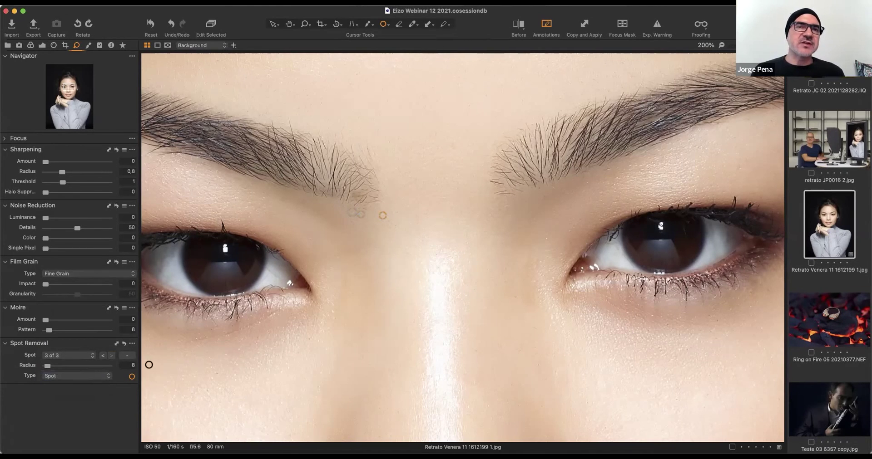
Select the first removal spot below the eyebrow, reduce its radius to 8 and change its type to Spot.
click(353, 210)
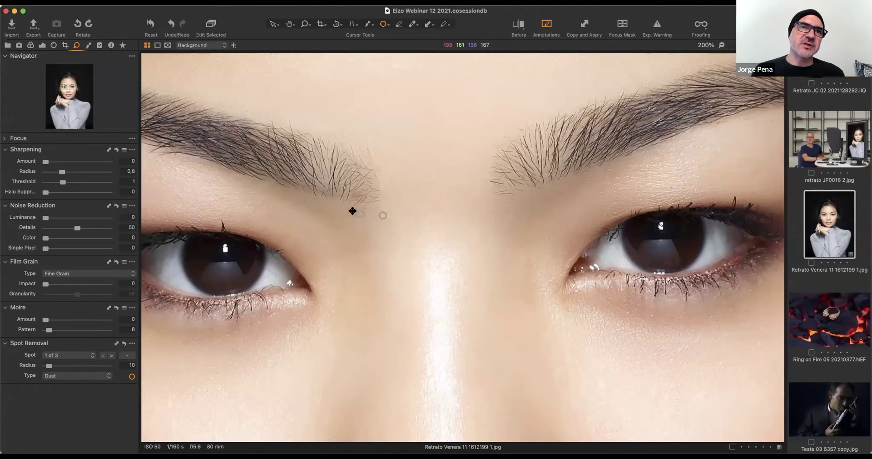
drag(354, 209, 354, 209)
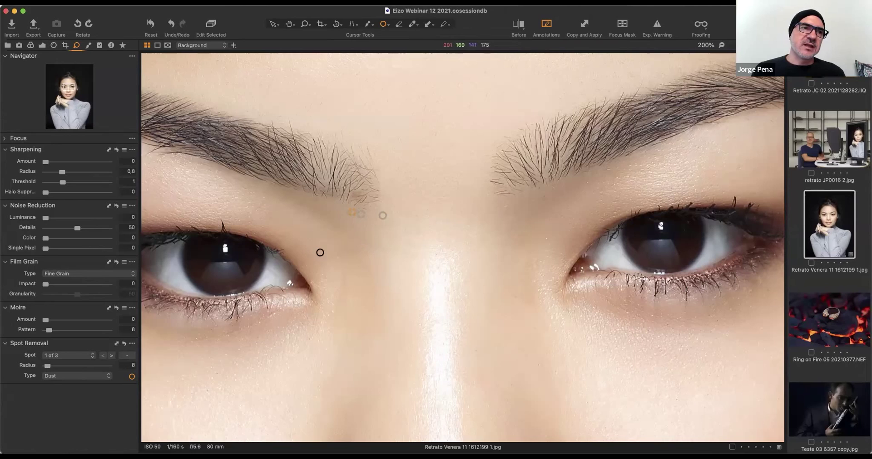
click(90, 376)
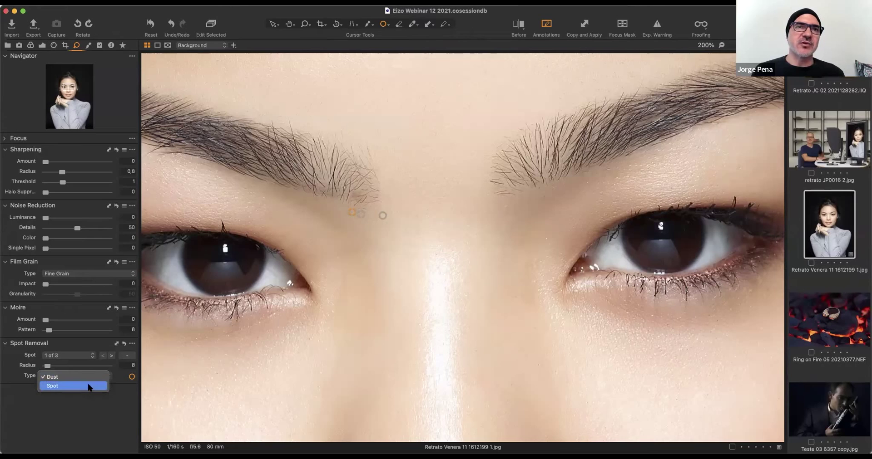
click(89, 387)
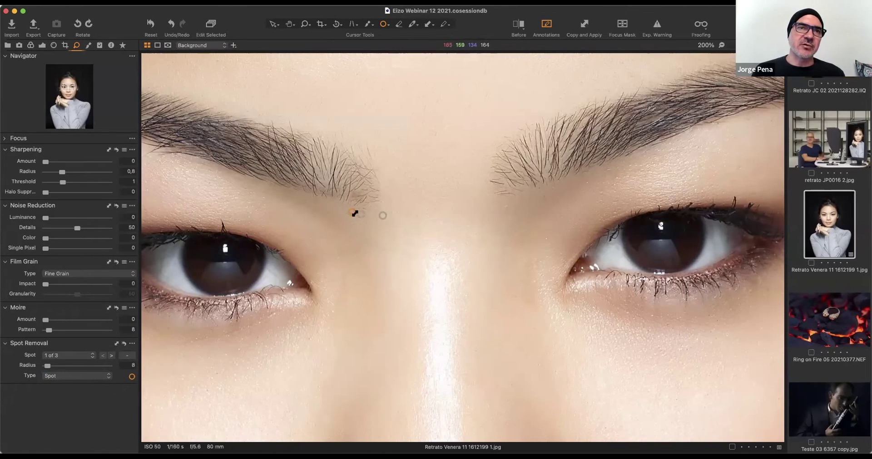
drag(351, 215, 350, 210)
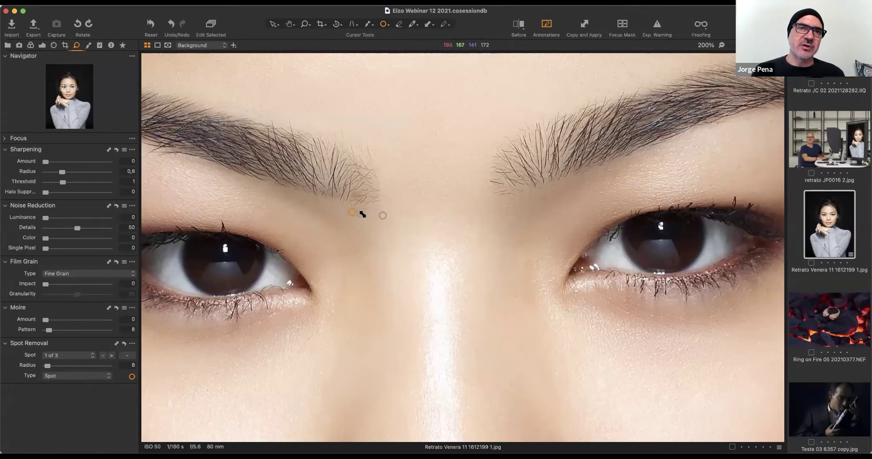
click(66, 377)
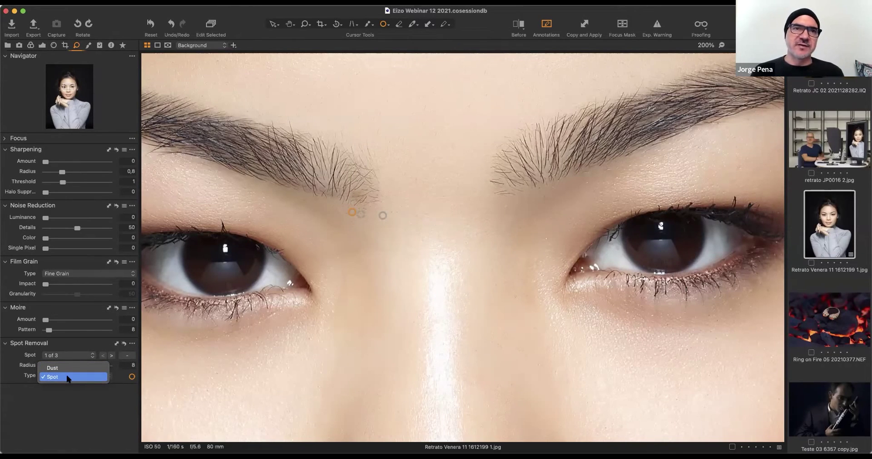
click(68, 378)
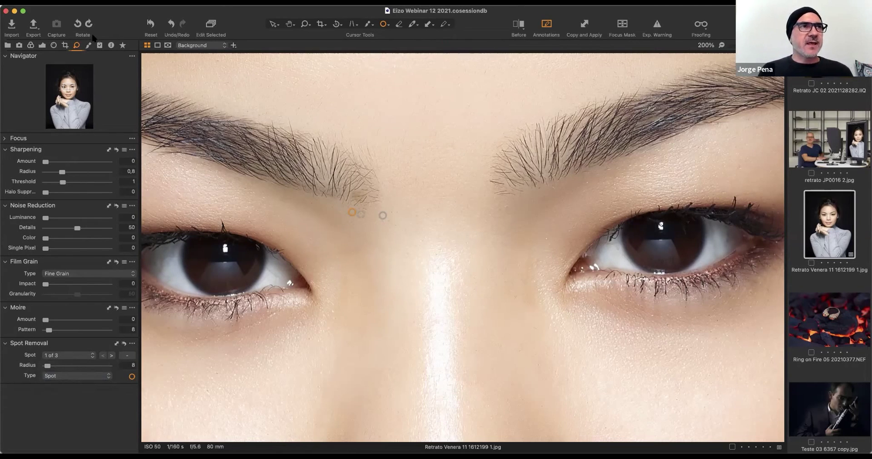
Display the adjustment tools and open the park bench image _DSC3516.NEF from the session's image list.
click(88, 47)
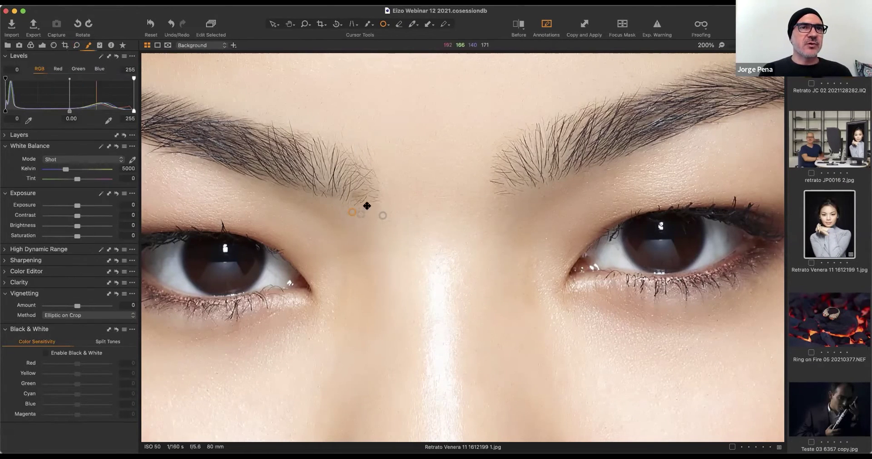
scroll(407, 199, up, 3)
scroll(407, 200, down, 3)
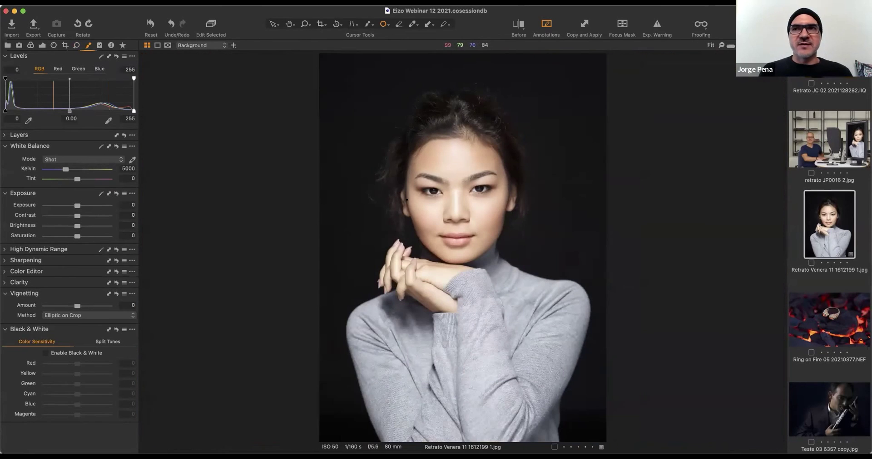
scroll(816, 257, up, 10)
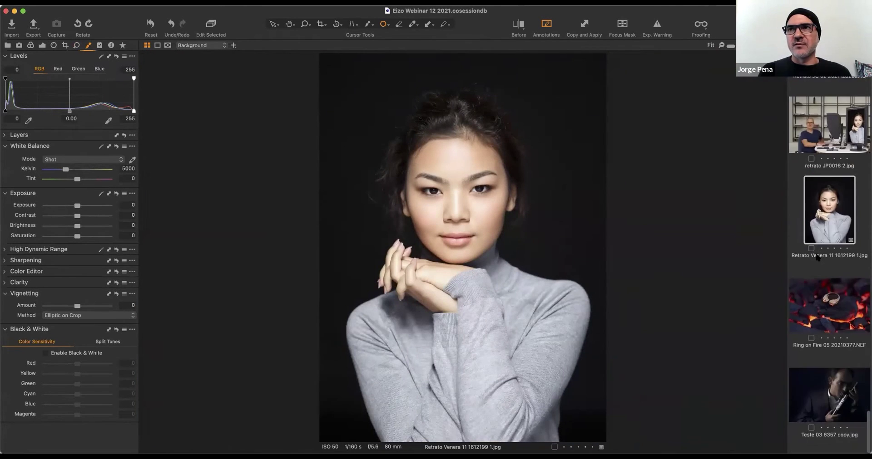
scroll(816, 257, up, 20)
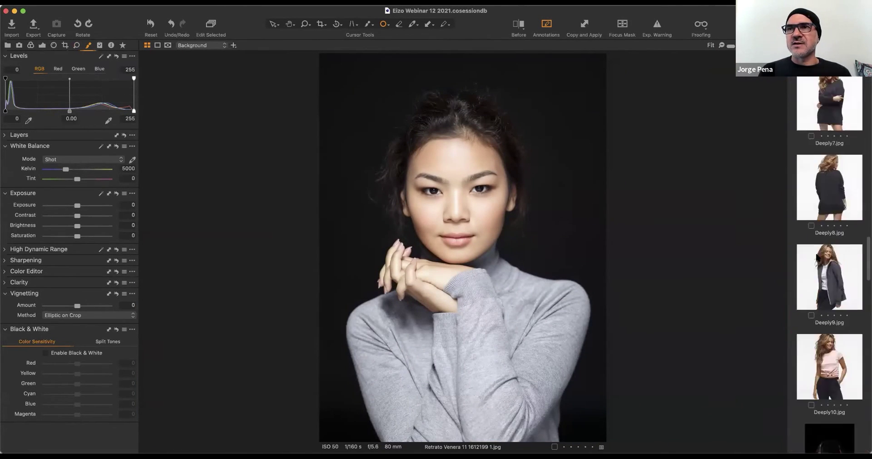
scroll(815, 257, up, 5)
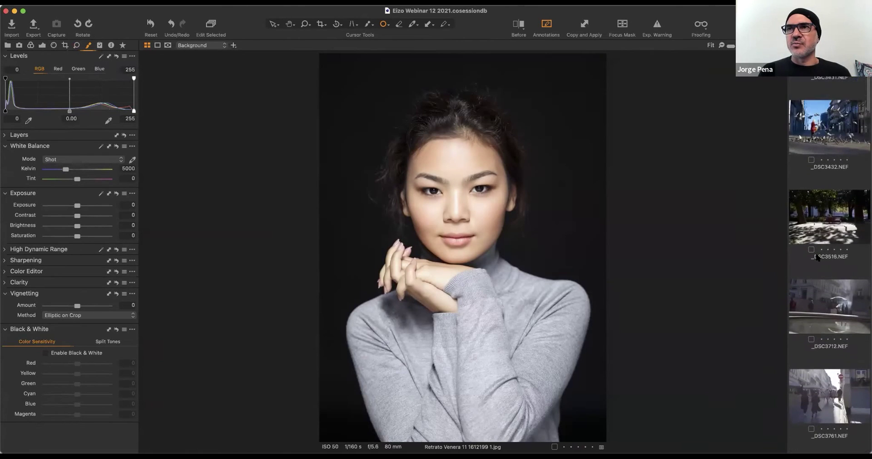
click(821, 164)
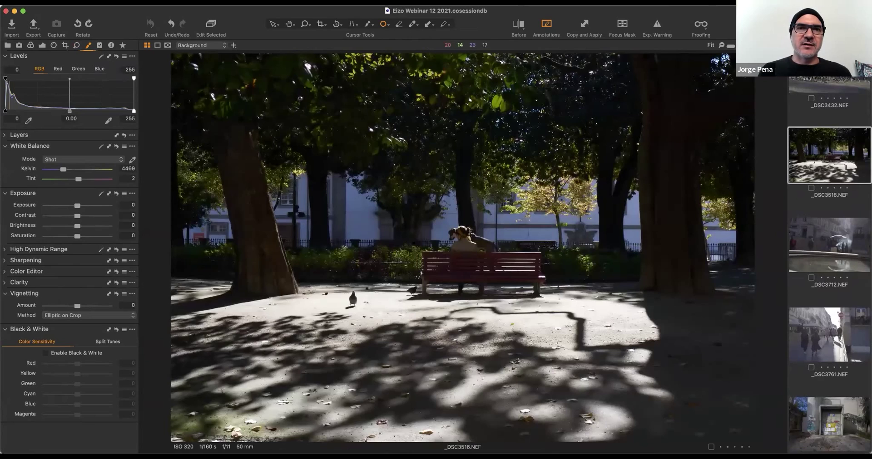
Enlarge the park image to 67% and lower the white input point in Levels to 246.
key(super+equal)
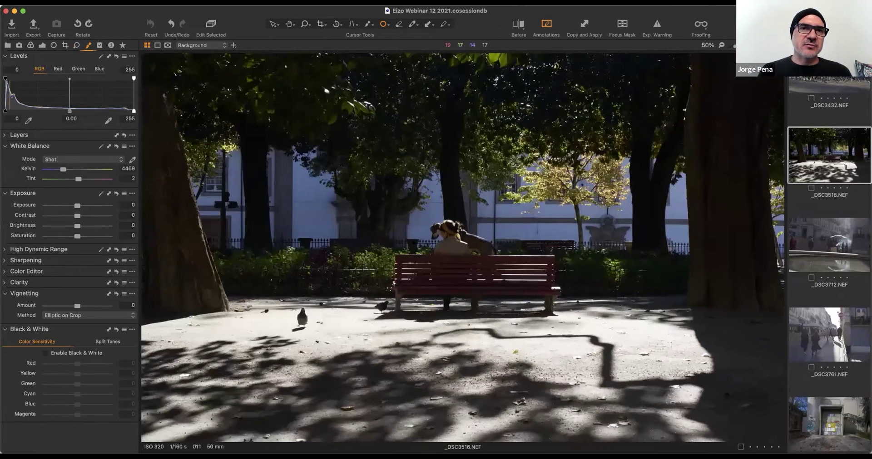
key(super+equal)
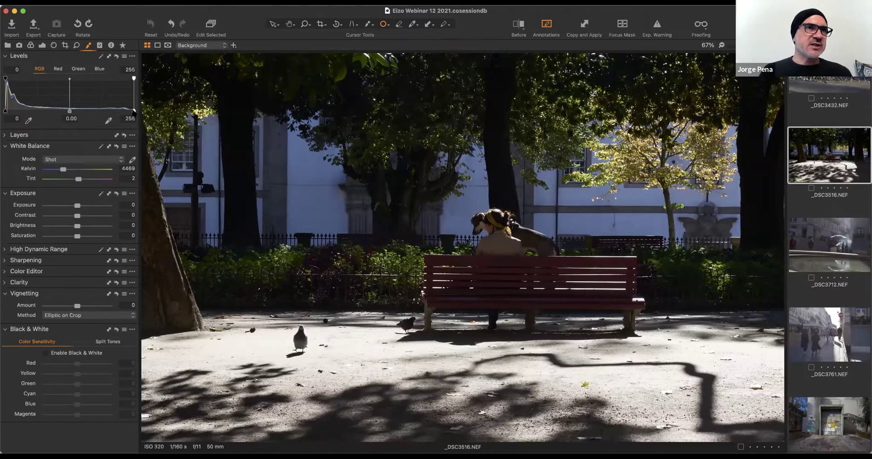
drag(134, 110, 129, 130)
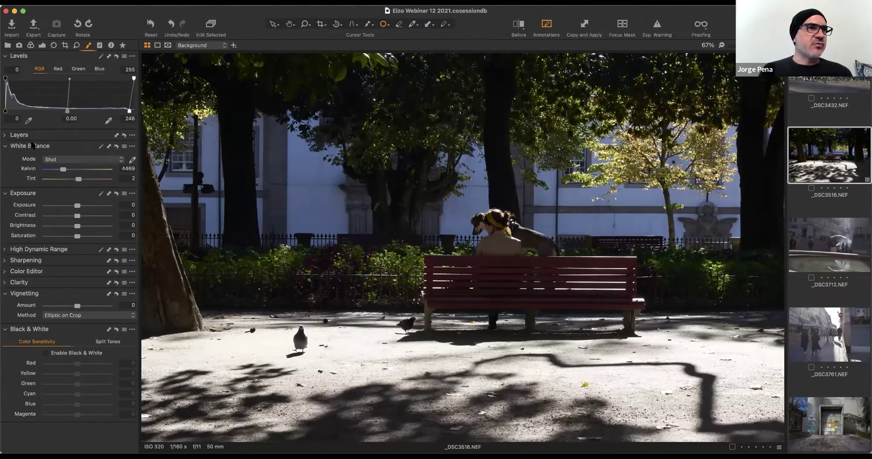
Activate the white balance picker, try the Sunny and Cloudy white balance modes, and return the mode to Shot.
mouse_move(34, 149)
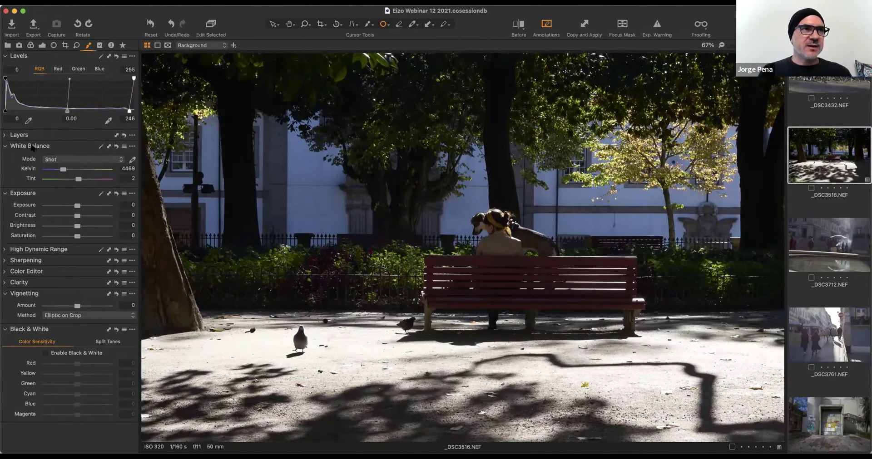
click(133, 160)
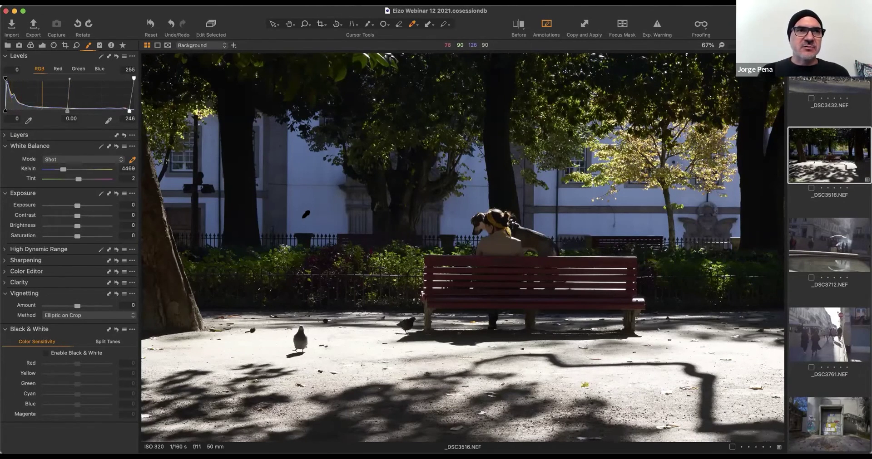
scroll(306, 215, down, 3)
scroll(371, 245, up, 3)
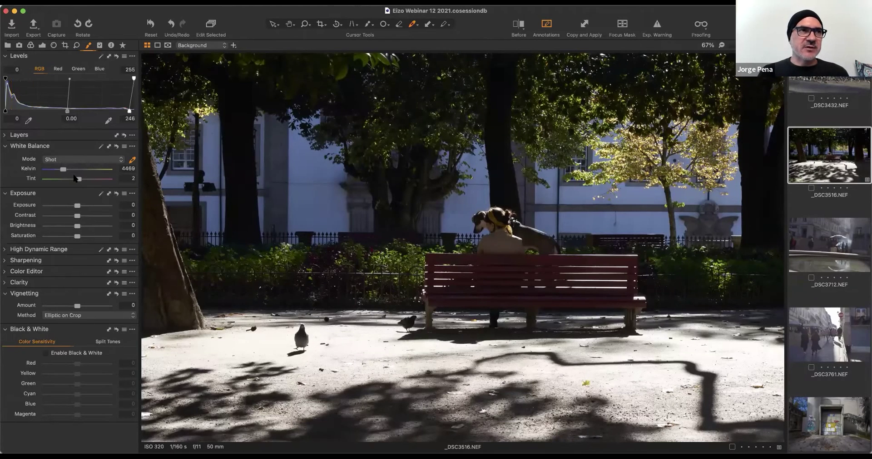
click(71, 161)
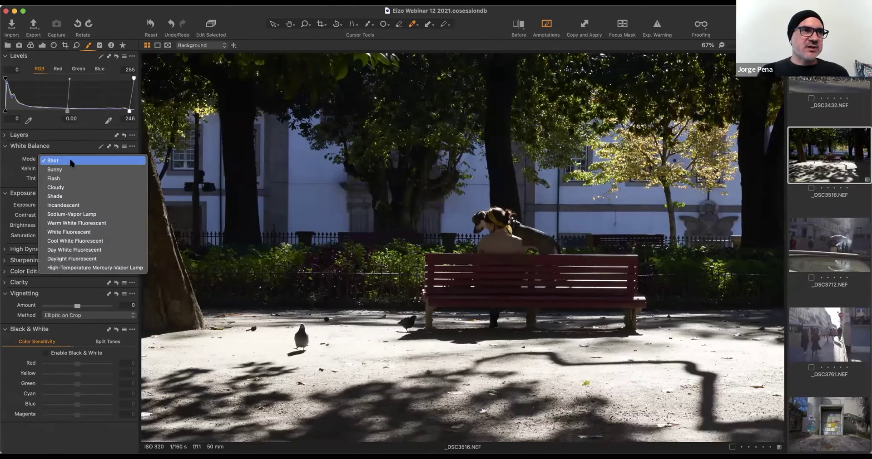
click(71, 169)
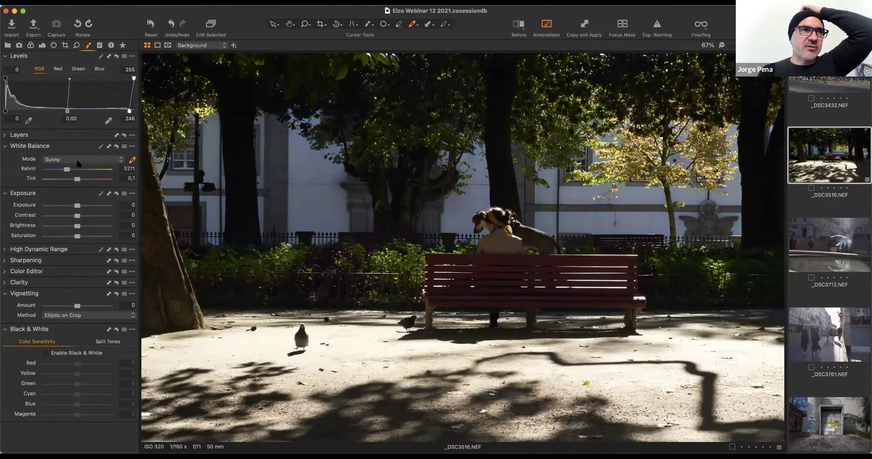
click(79, 163)
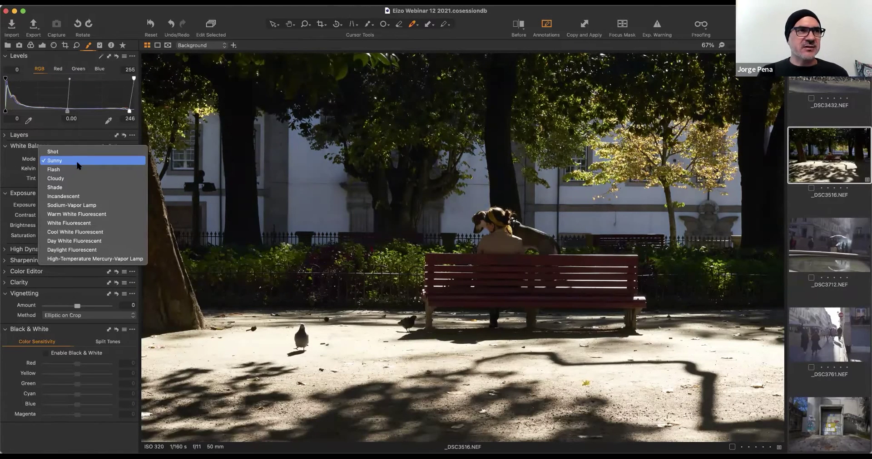
click(80, 180)
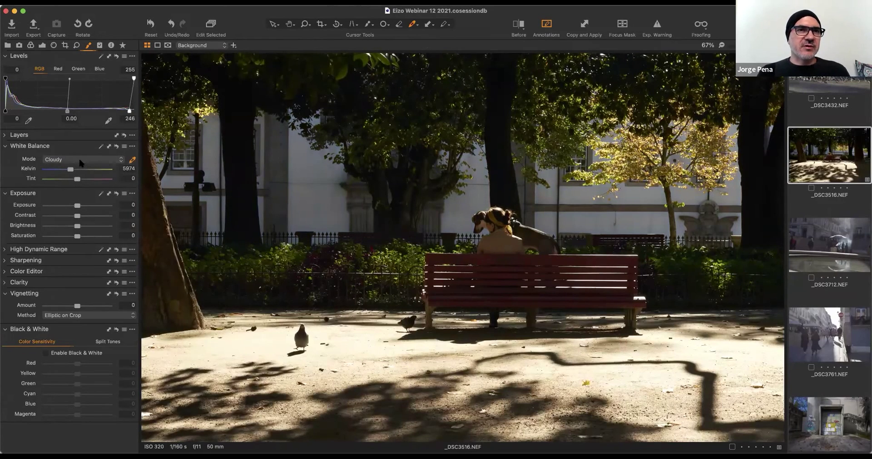
click(81, 163)
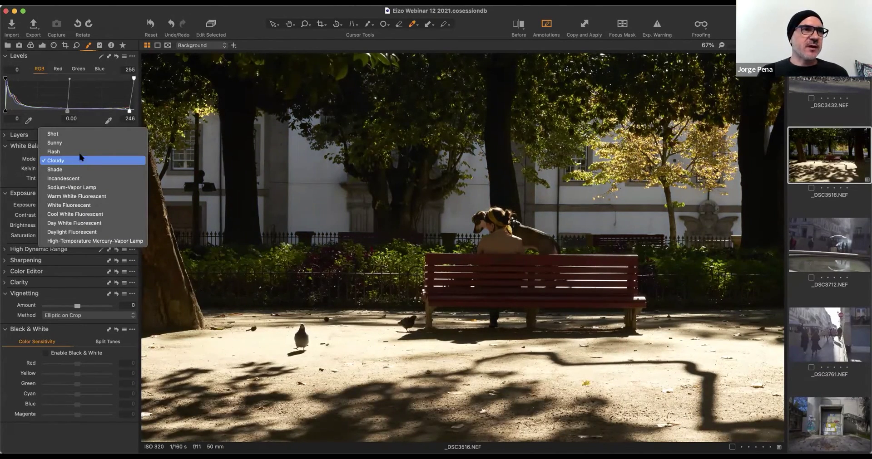
click(79, 134)
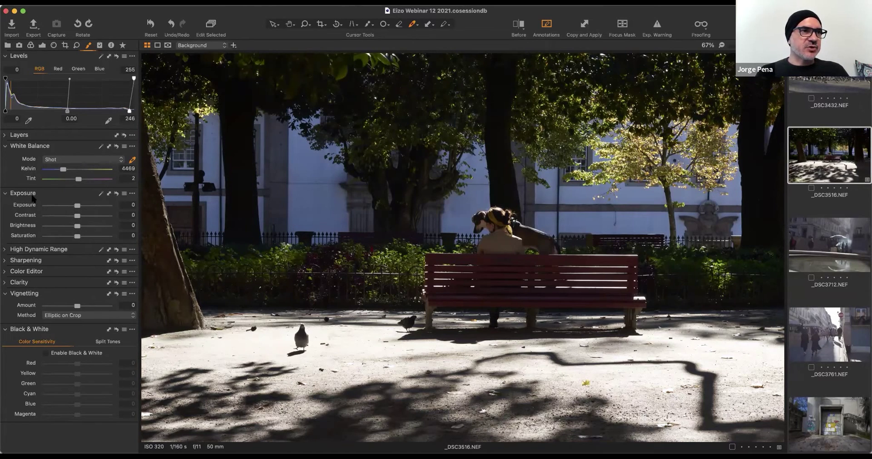
Raise the image's exposure to 0.4, and try a contrast of -13 before resetting contrast to 0.
drag(77, 206, 80, 207)
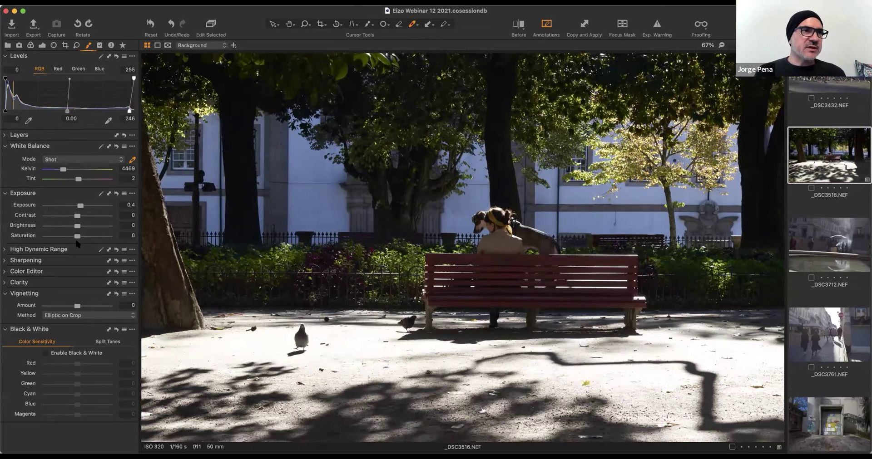
drag(78, 218, 70, 217)
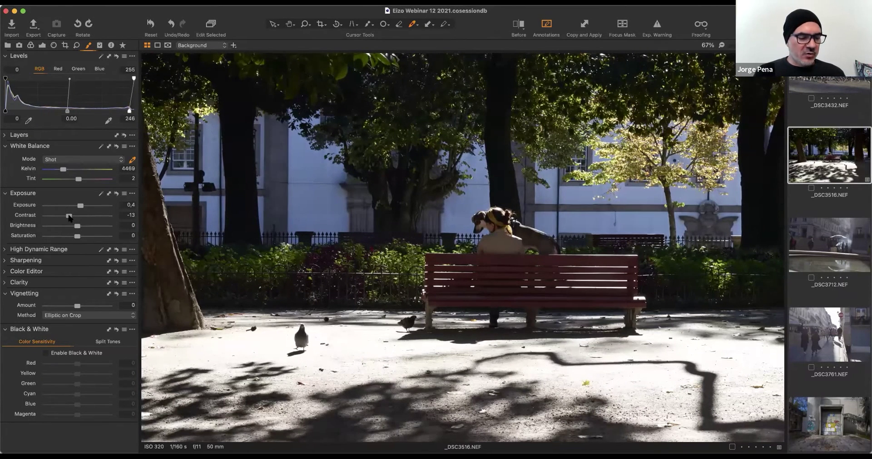
double_click(69, 217)
Try brightness values of -16 and 3 on the park image, undoing each change.
drag(77, 226, 67, 226)
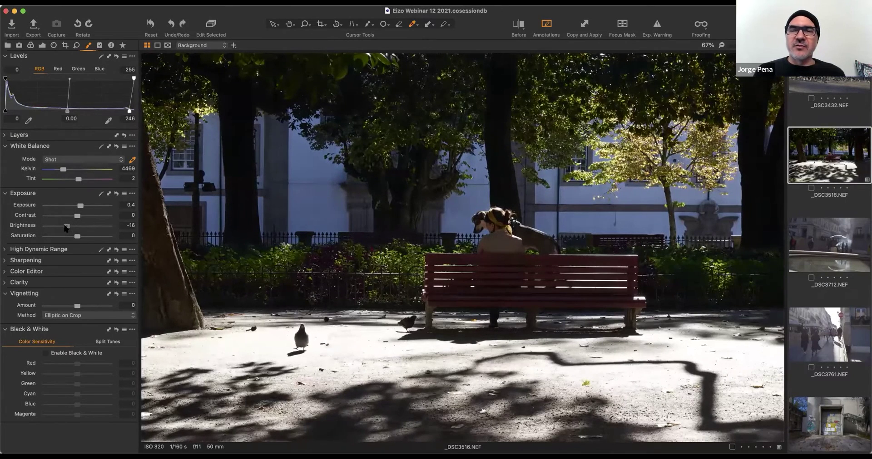
key(super+z)
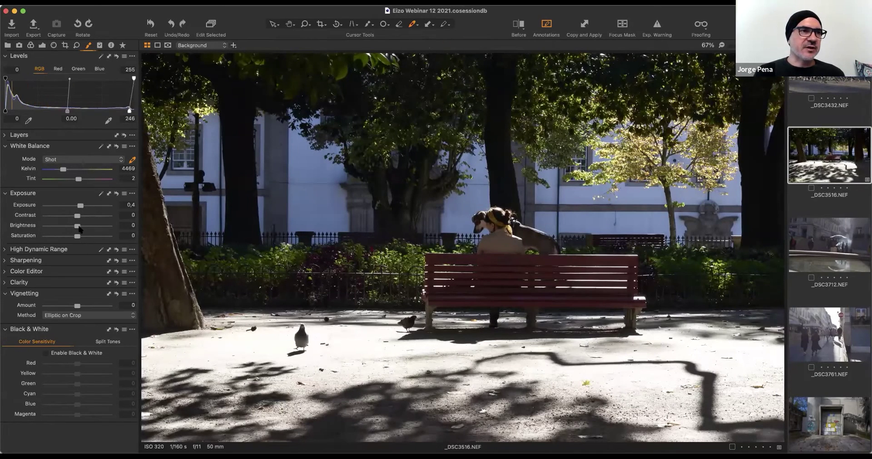
drag(79, 228, 82, 229)
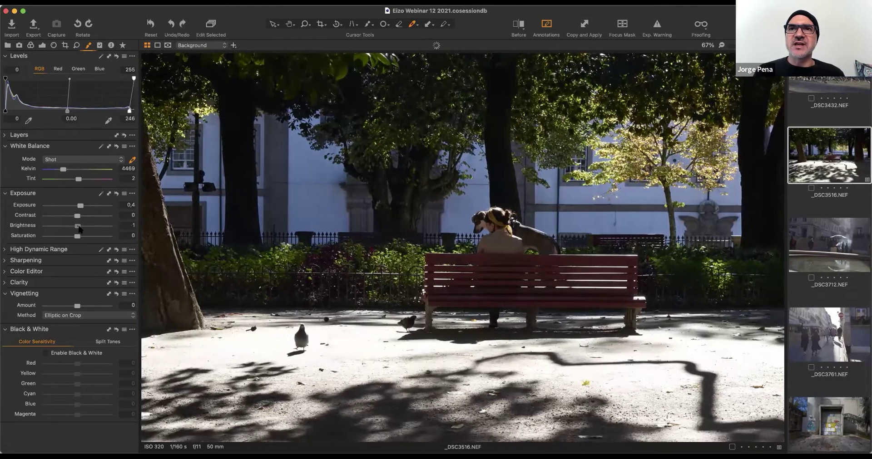
click(80, 227)
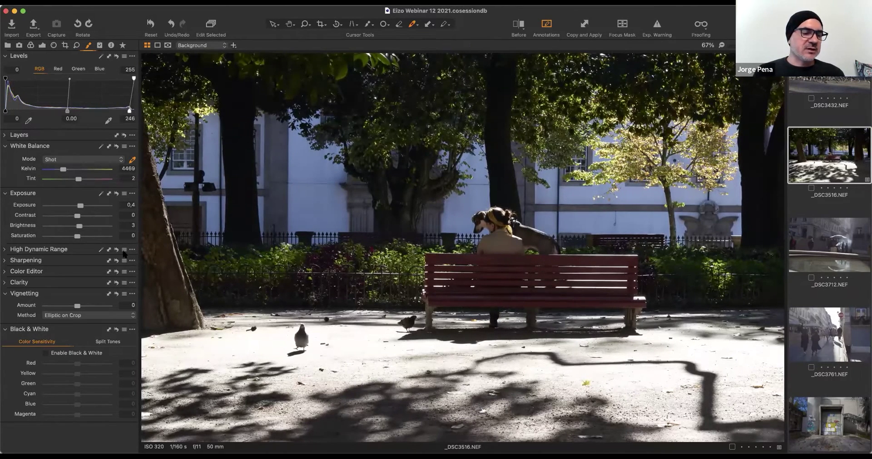
key(super+z)
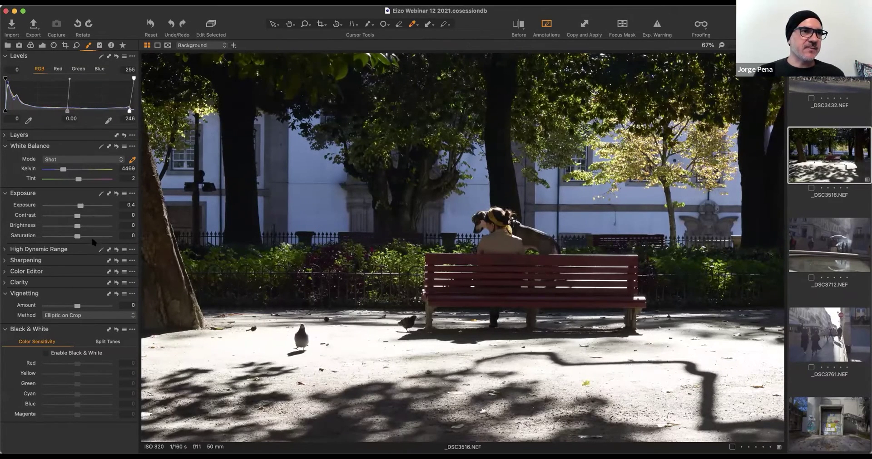
Set the saturation to 7 and the High Dynamic Range highlight value to -20.
drag(78, 237, 81, 238)
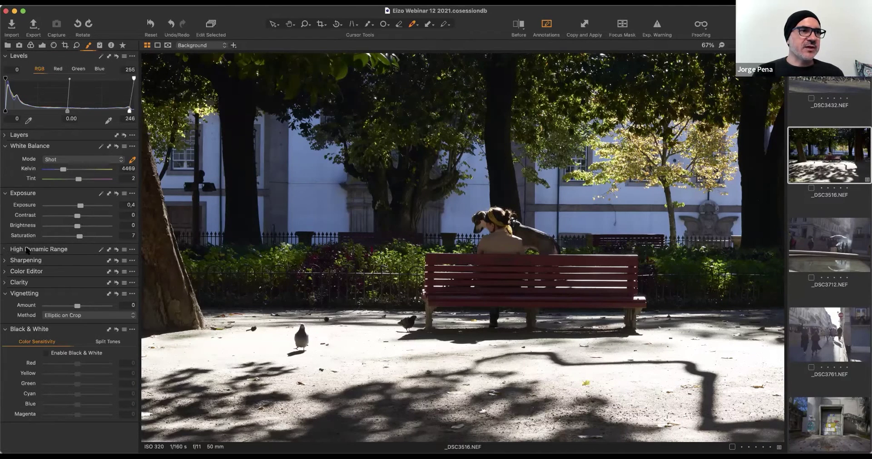
click(27, 249)
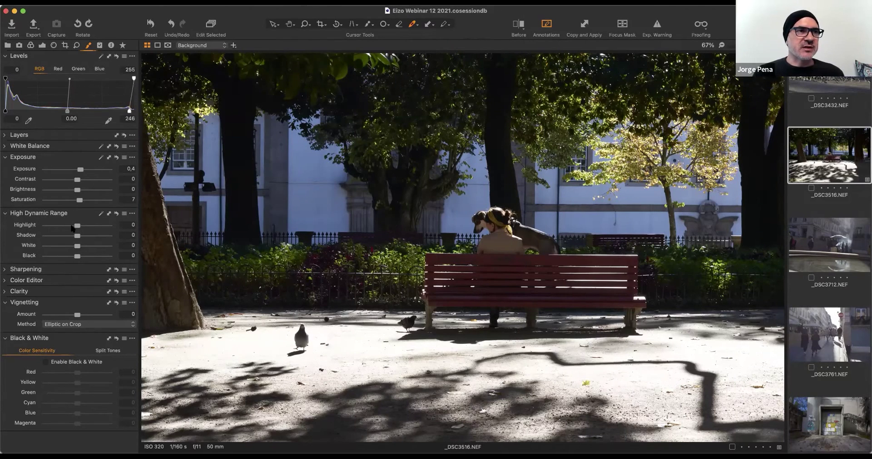
drag(74, 227, 69, 227)
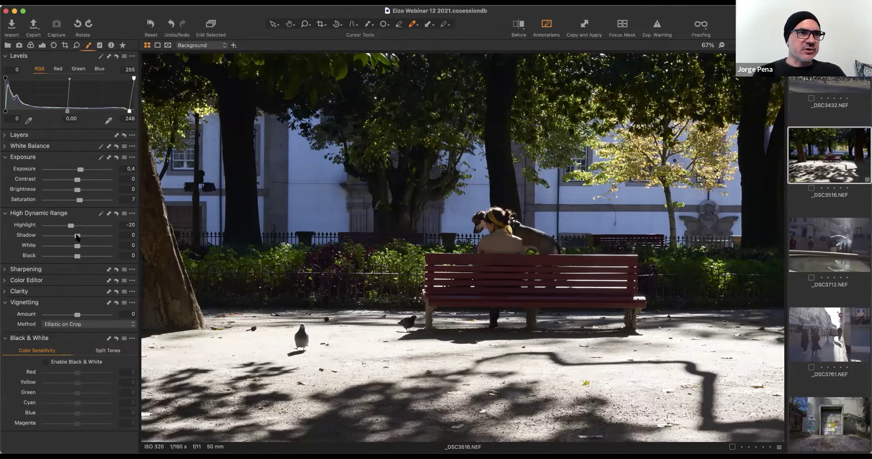
Try High Dynamic Range values of shadow -39, white -46 and -11, and black -3, resetting all three to 0.
mouse_move(77, 237)
mouse_down()
mouse_move(69, 238)
mouse_move(85, 236)
mouse_move(65, 237)
mouse_up()
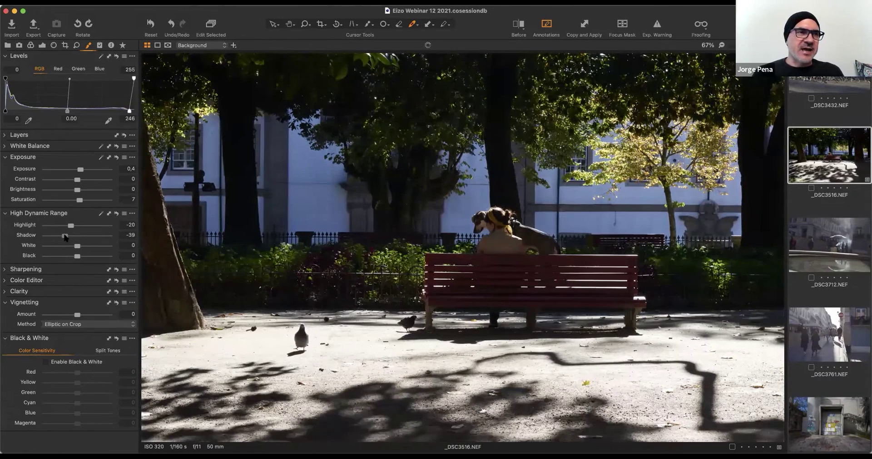
double_click(65, 236)
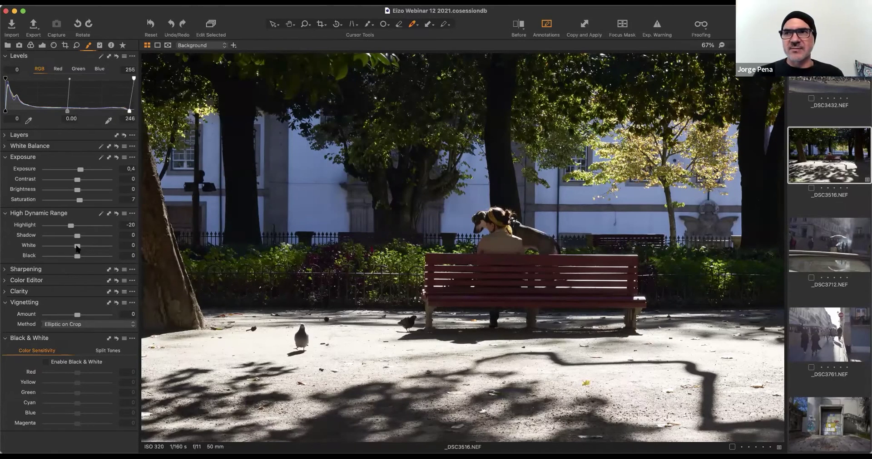
drag(77, 246, 64, 250)
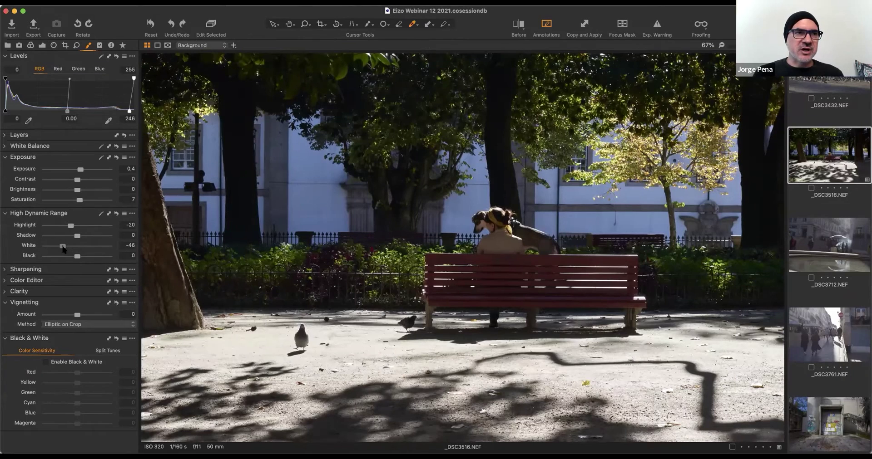
drag(64, 250, 74, 250)
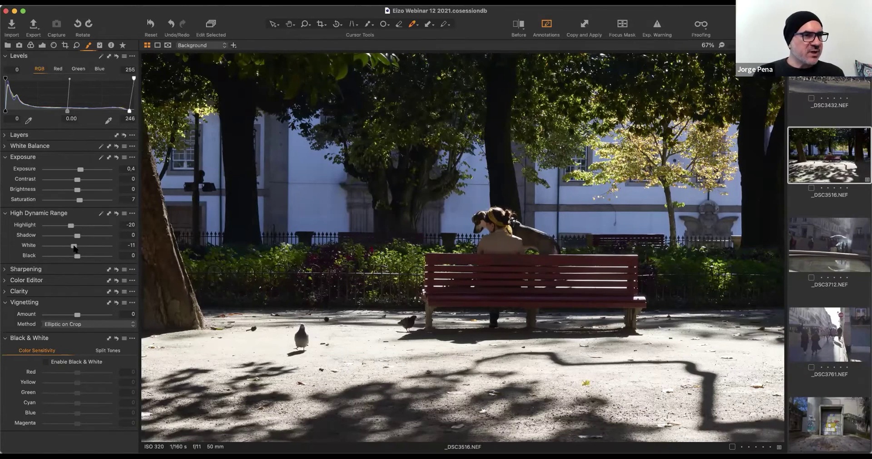
drag(78, 256, 77, 258)
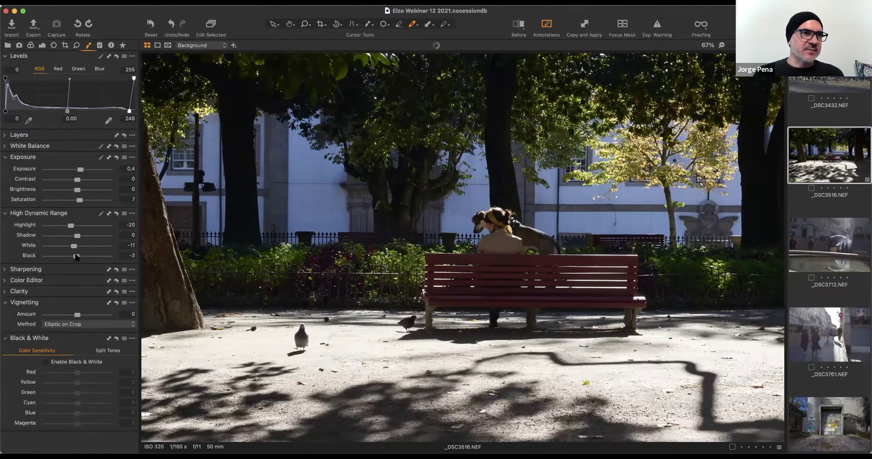
double_click(74, 246)
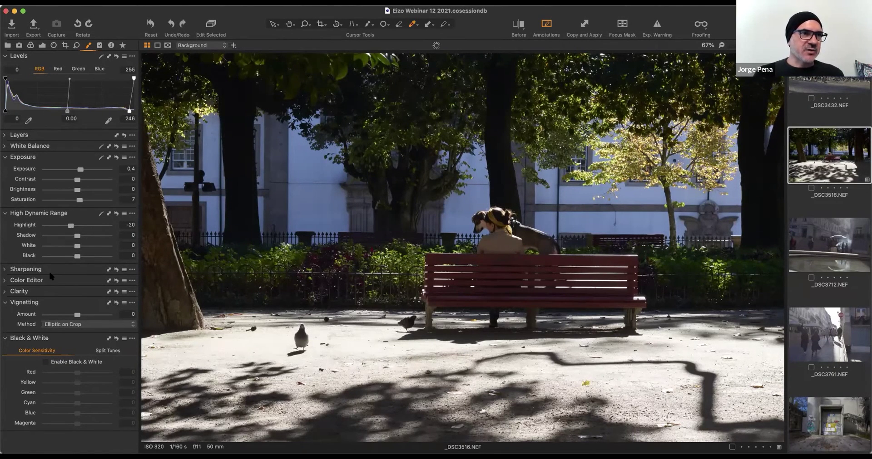
Expand the Sharpening tool, move it above High Dynamic Range, and detach it as a floating tool over the image.
click(4, 269)
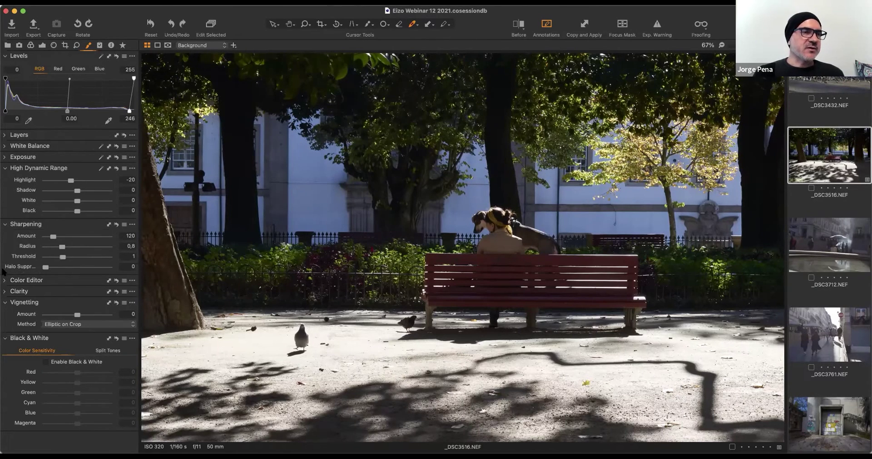
drag(88, 227, 107, 217)
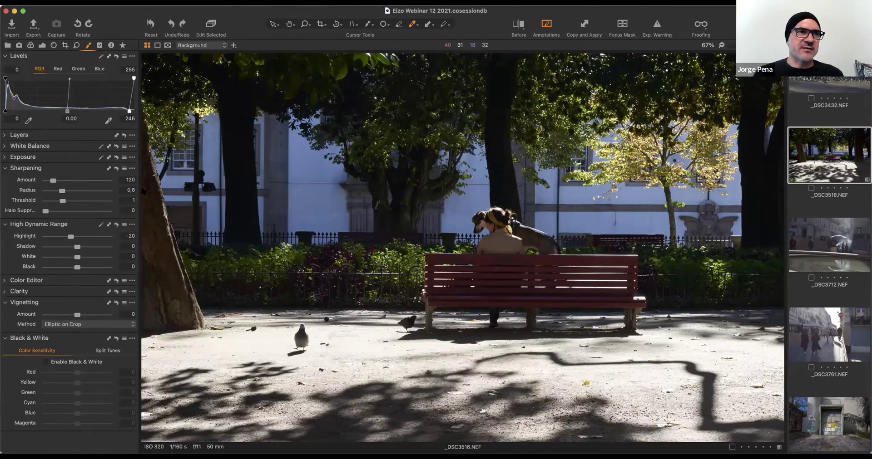
drag(63, 169, 440, 227)
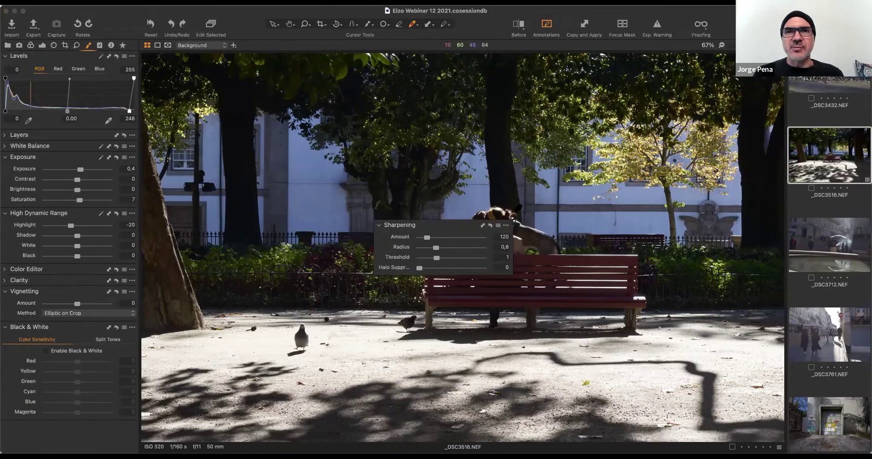
Try a sharpening amount of 250, set it to 135, and dock the floating Sharpening tool above High Dynamic Range.
key(super+plus)
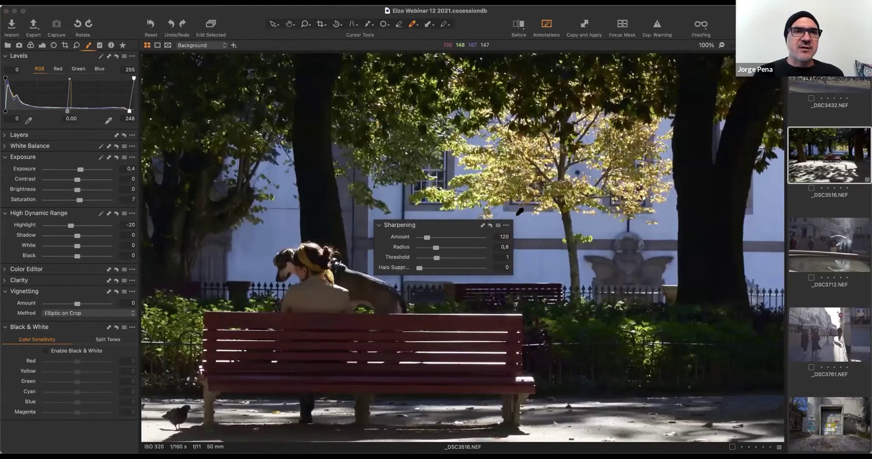
key(super+plus)
drag(277, 281, 438, 187)
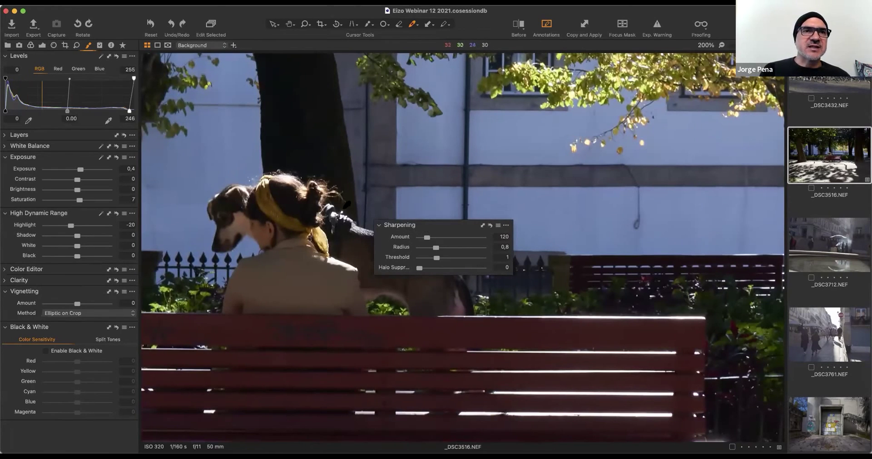
scroll(346, 205, down, 1)
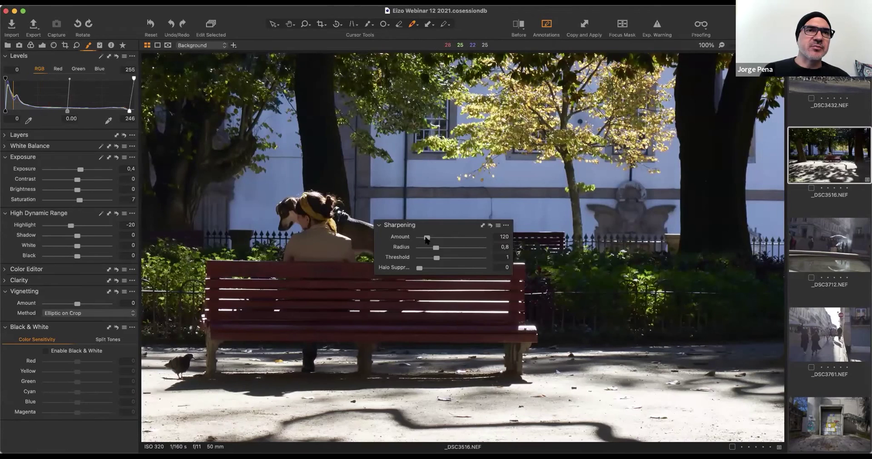
drag(427, 239, 325, 237)
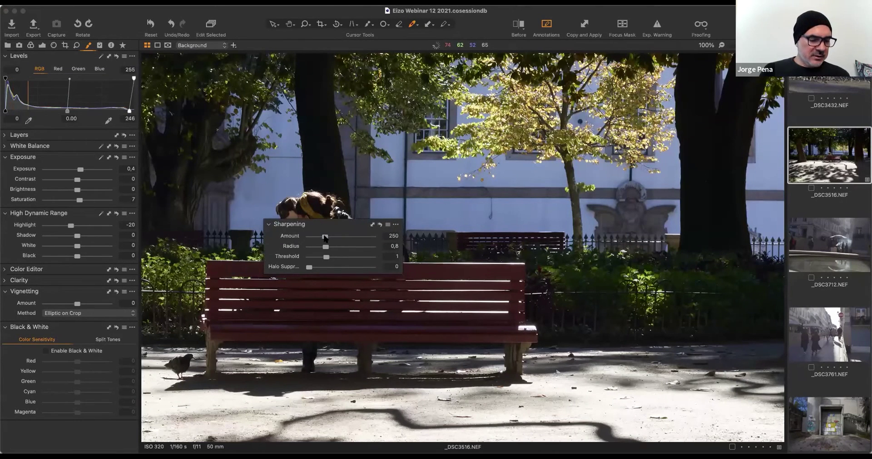
drag(325, 238, 58, 221)
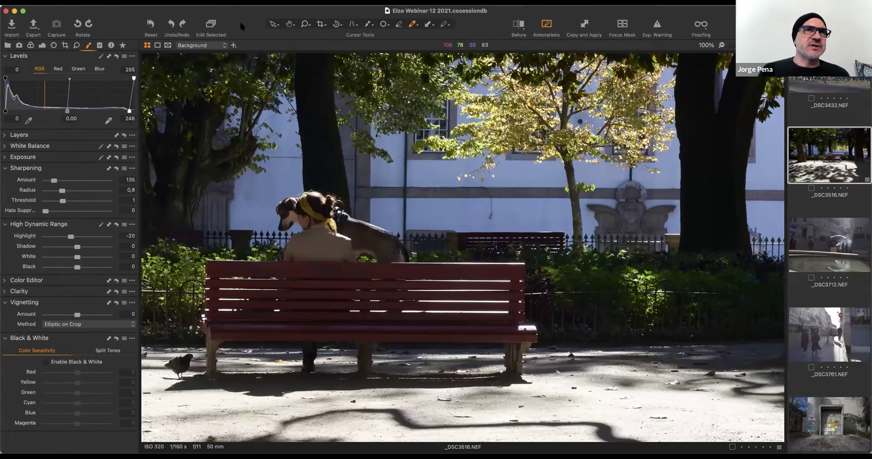
Create a floating High Dynamic Range tool, move it over the bench, and remove it again.
click(193, 3)
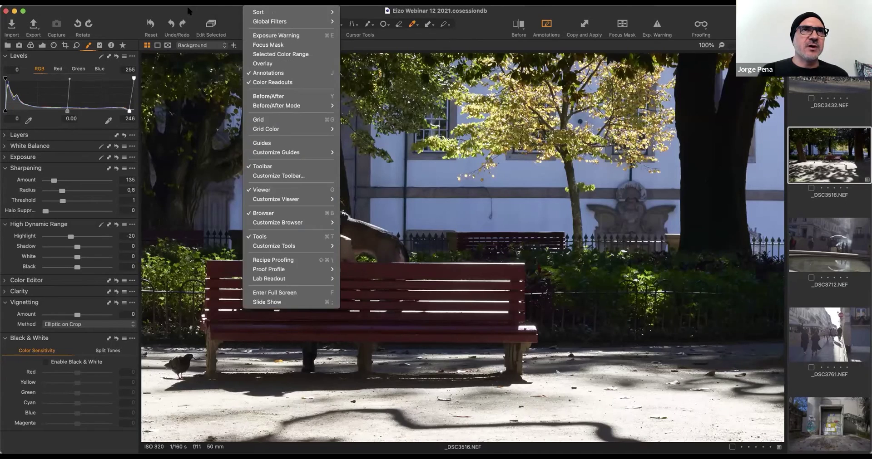
mouse_move(317, 21)
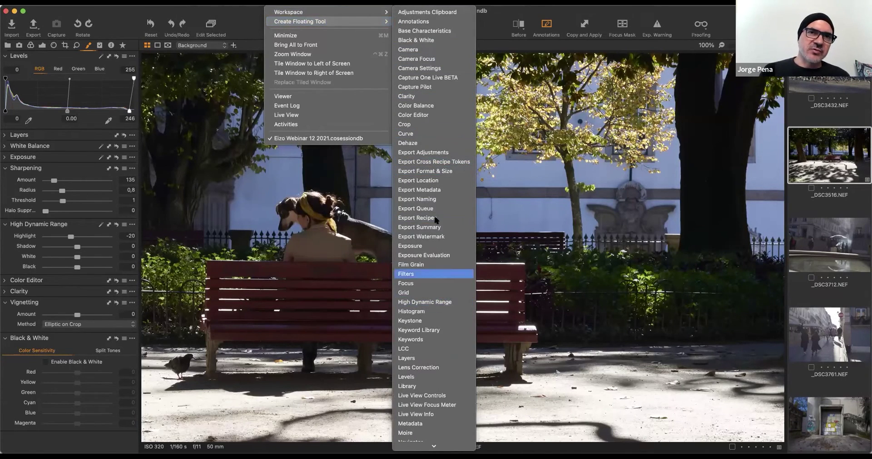
click(419, 303)
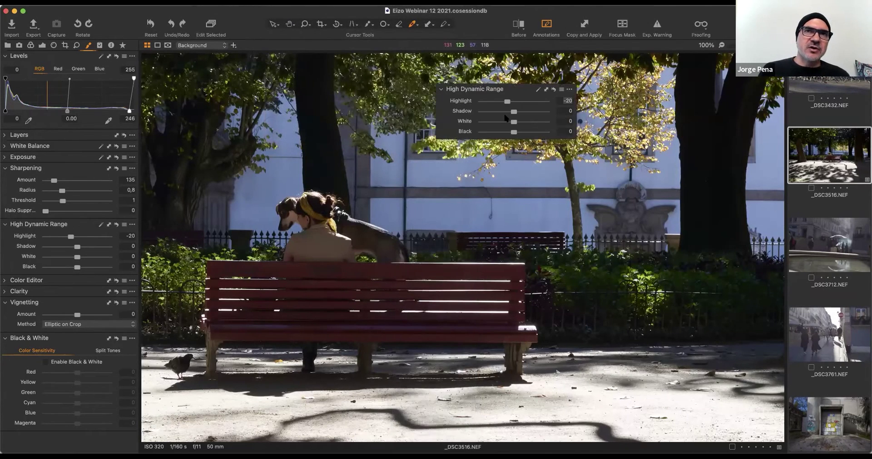
drag(507, 87, 271, 248)
click(328, 248)
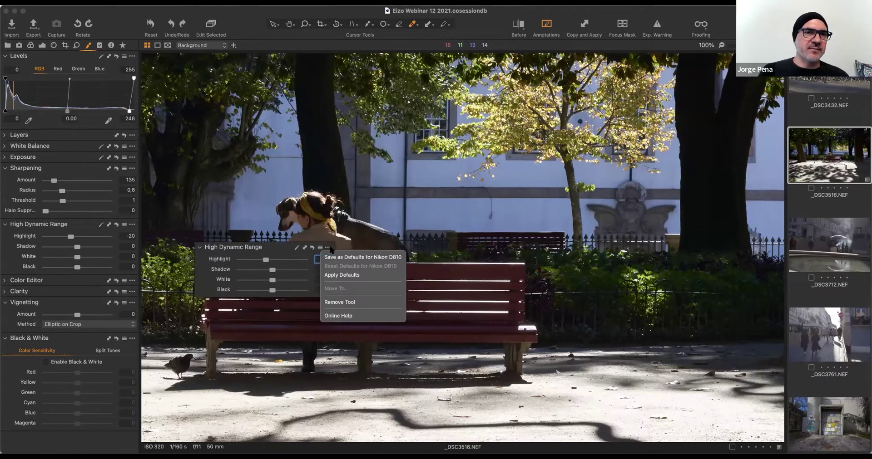
click(340, 302)
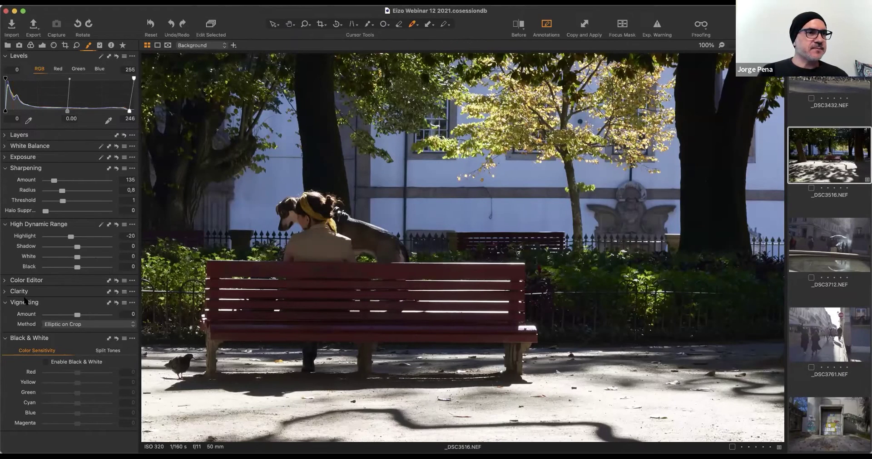
Collapse the High Dynamic Range and Sharpening tools, and look at the Color Editor's Basic and Advanced modes before collapsing it.
click(6, 226)
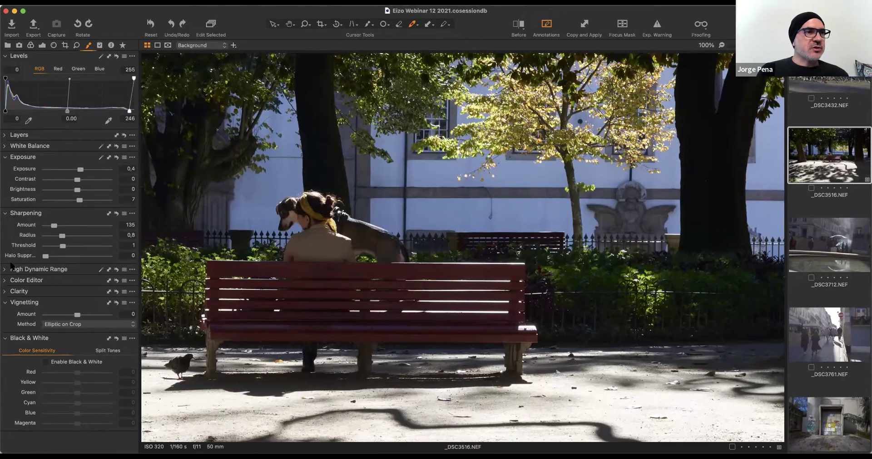
click(6, 214)
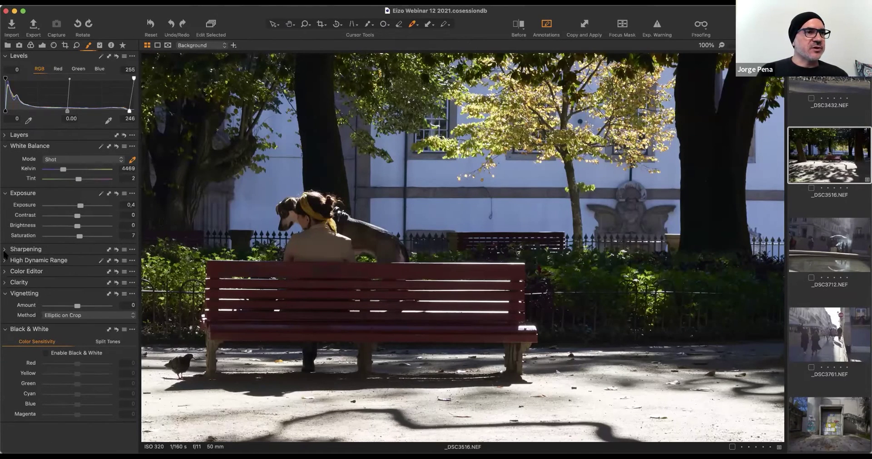
click(4, 272)
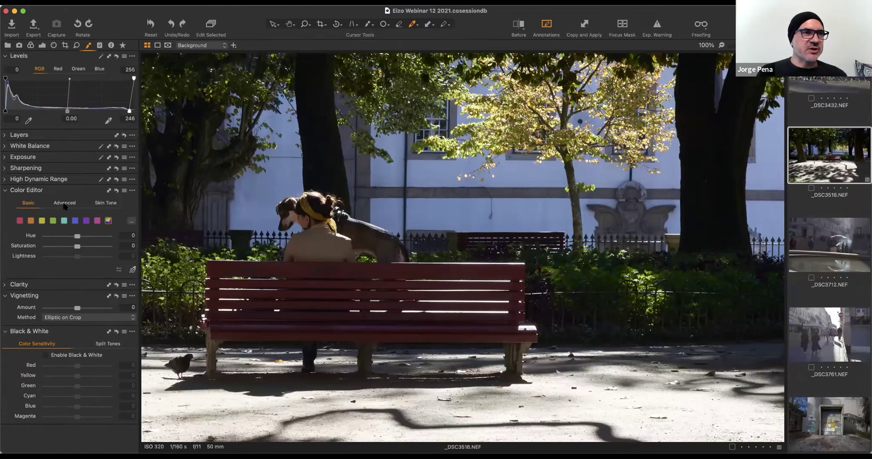
click(64, 205)
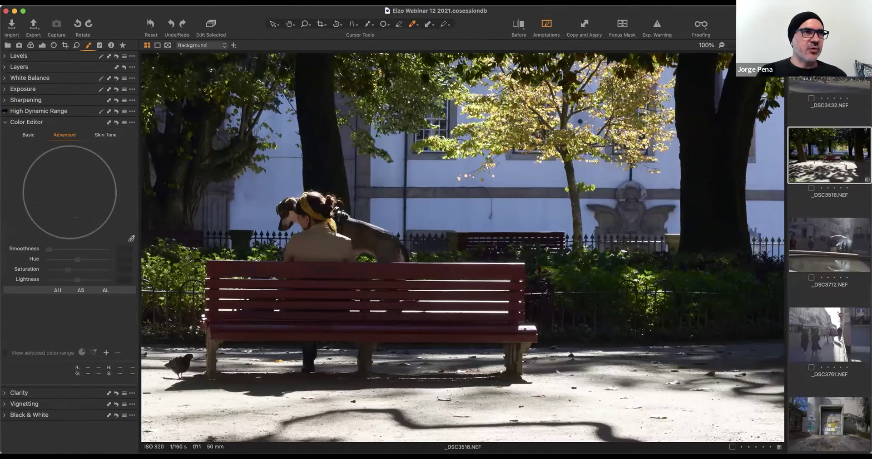
click(6, 123)
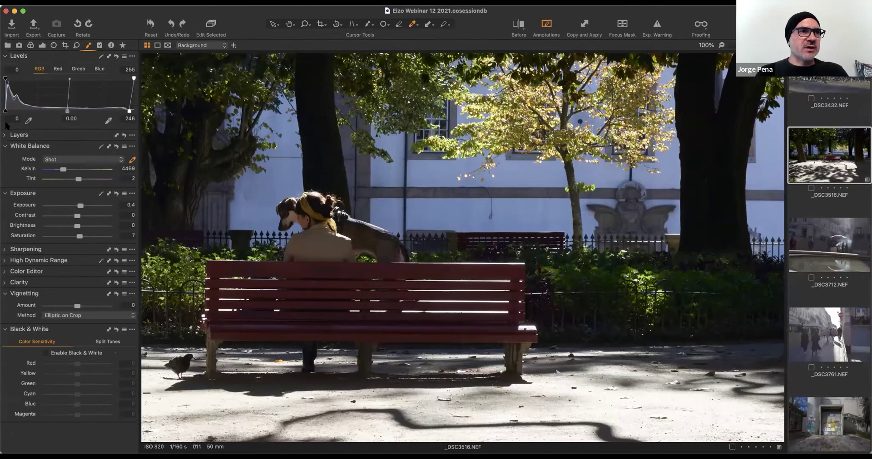
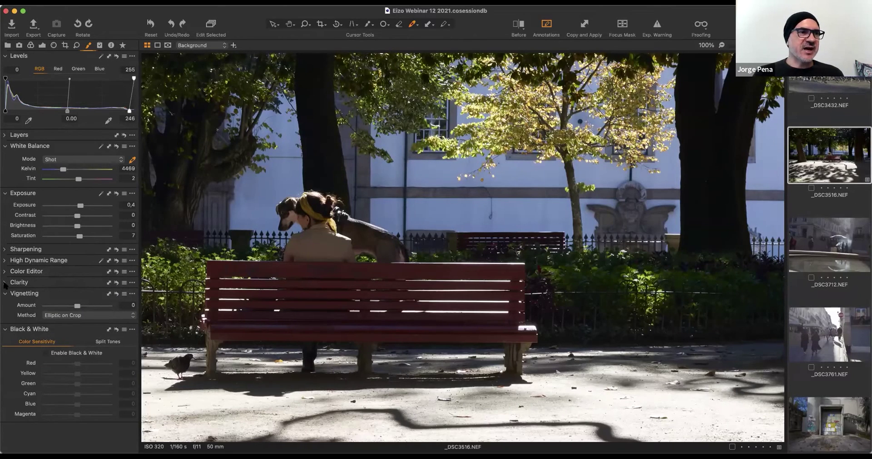
Set the Levels white input point to 243 and raise the clarity to 35 with the Natural method.
click(5, 284)
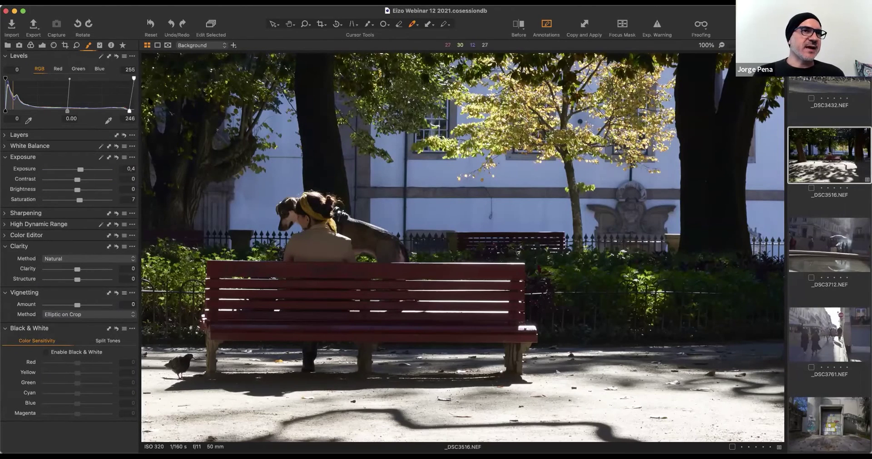
drag(129, 111, 128, 111)
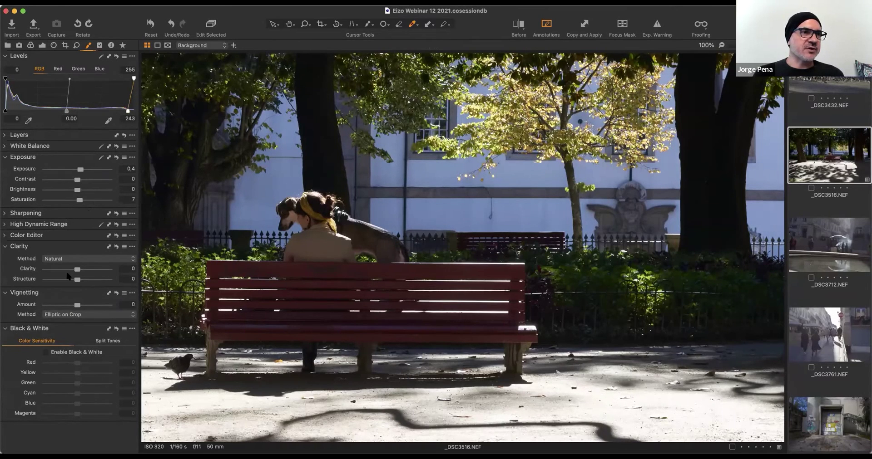
drag(78, 271, 80, 270)
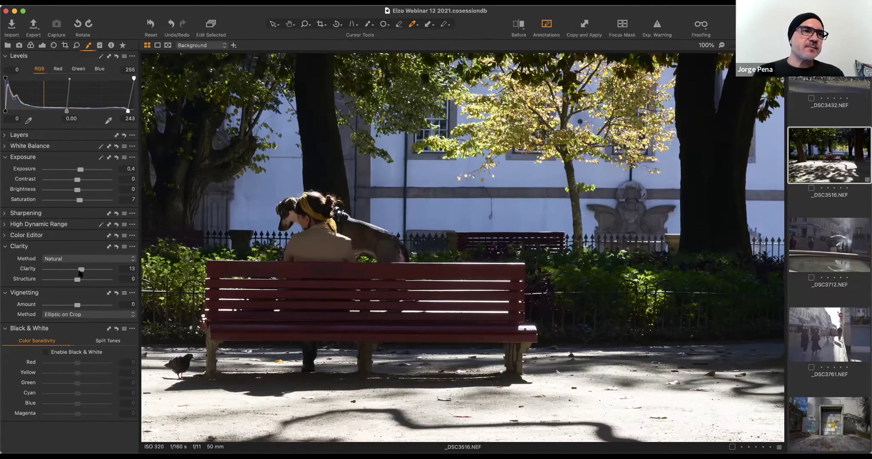
drag(81, 270, 89, 271)
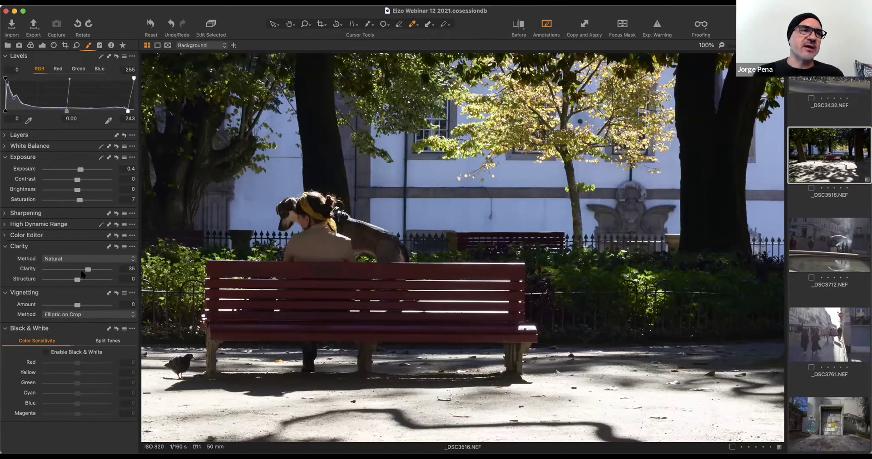
Try a structure of 48, reset structure to 0, set the clarity to 27, and collapse the Clarity tool.
mouse_move(77, 281)
mouse_down()
mouse_move(100, 282)
mouse_move(84, 281)
mouse_move(93, 281)
mouse_up()
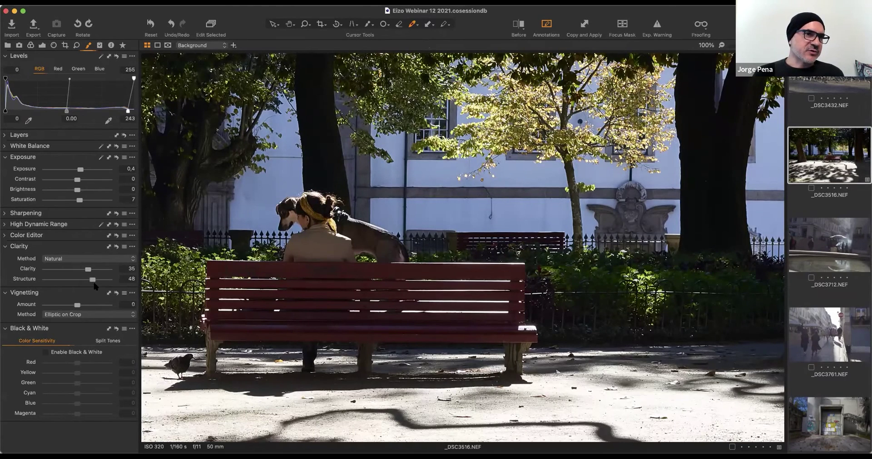
double_click(93, 279)
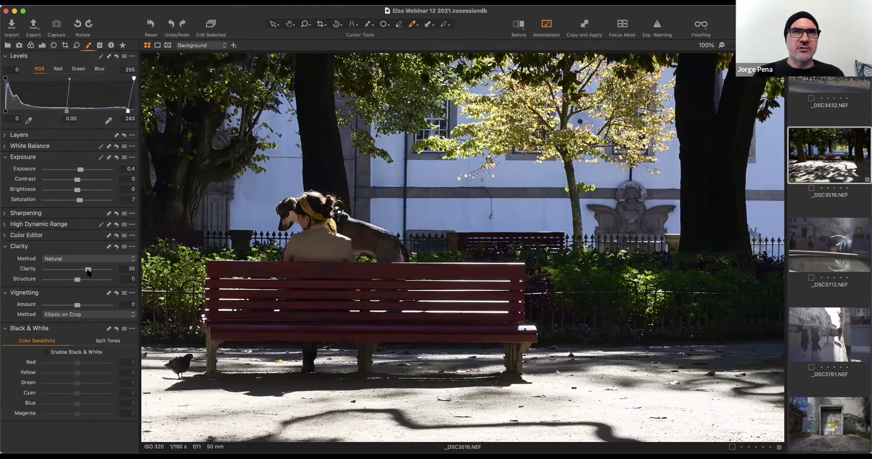
drag(88, 271, 85, 272)
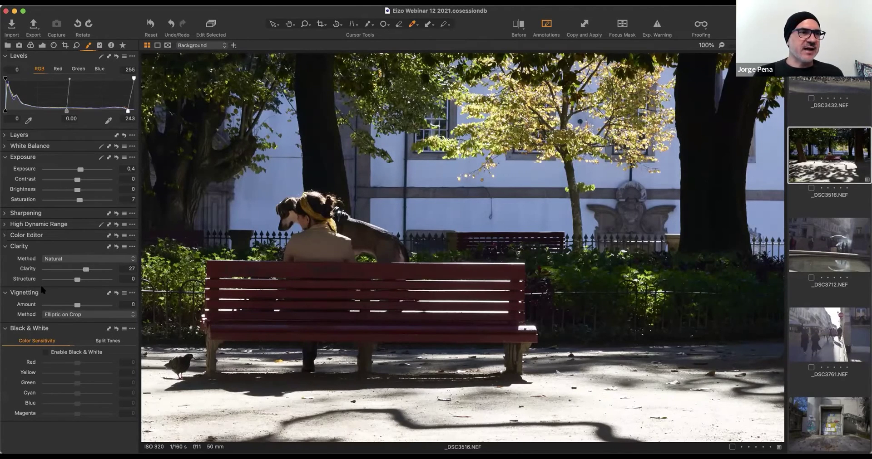
click(6, 246)
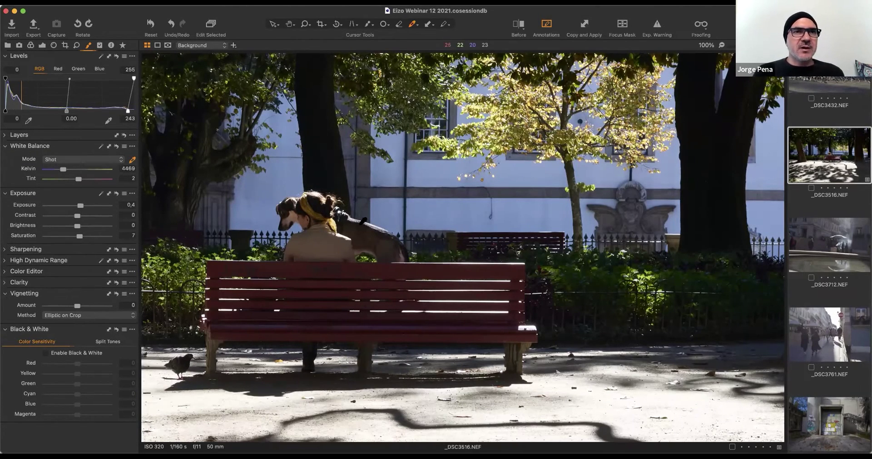
Crop the park image around the bench, birds and yellow tree to 318.7 x 218.9 mm with an unconstrained ratio.
click(65, 45)
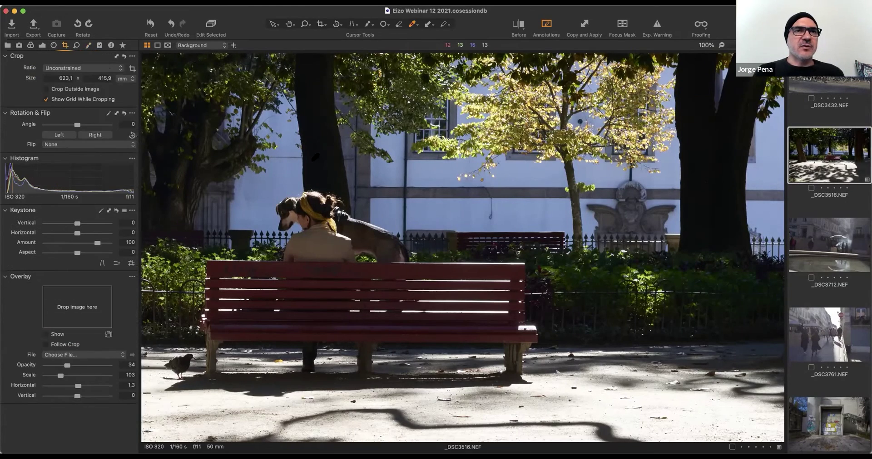
key(super+0)
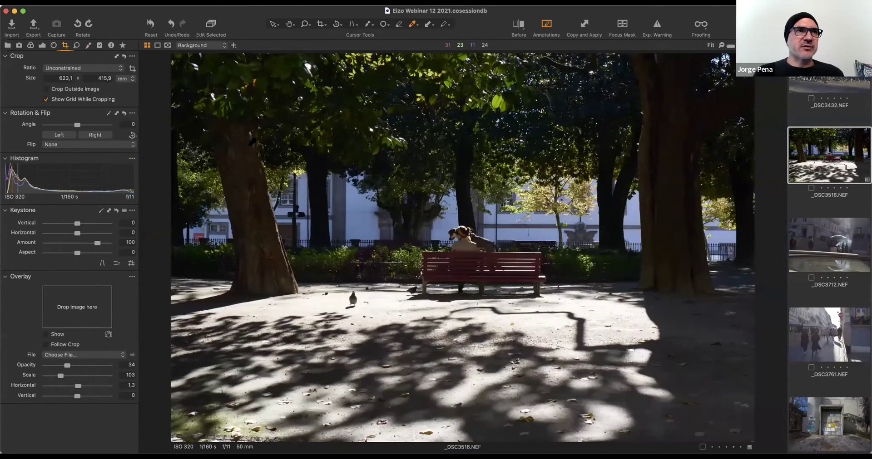
click(131, 69)
drag(753, 441, 389, 189)
drag(572, 315, 458, 254)
drag(640, 127, 610, 149)
drag(563, 237, 576, 216)
drag(288, 128, 312, 151)
drag(517, 257, 494, 254)
drag(290, 357, 307, 353)
drag(446, 200, 447, 198)
drag(601, 284, 606, 284)
drag(530, 313, 534, 315)
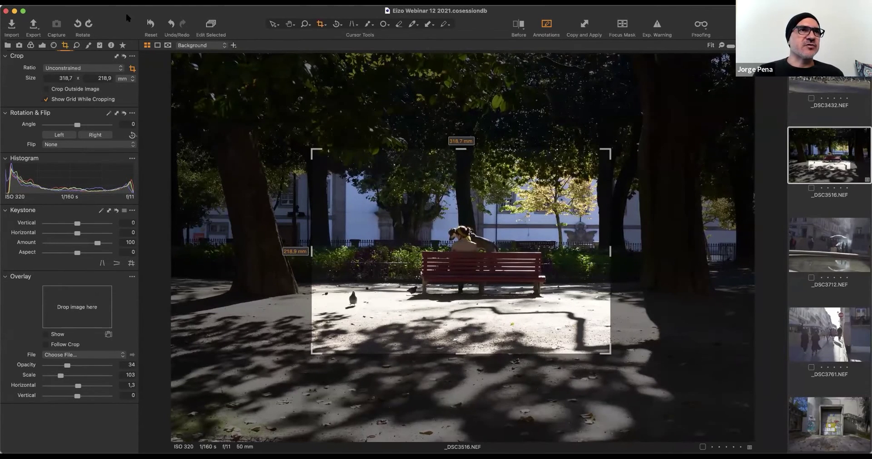
key(v)
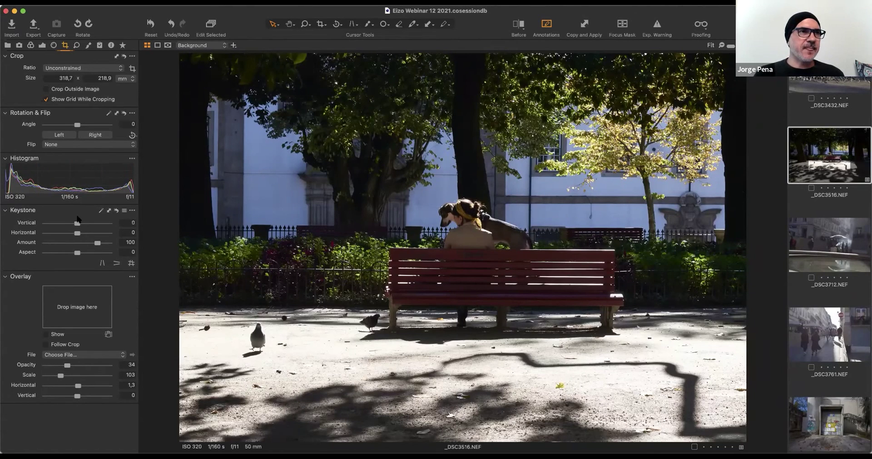
Set the vignetting amount to 0.22 with Elliptic on Crop, and check the Lens Correction settings before returning to the adjustment tools.
click(88, 46)
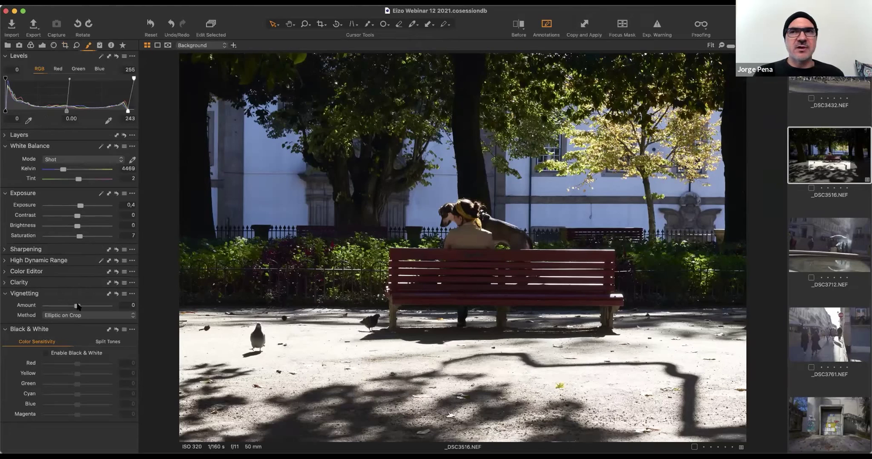
mouse_move(77, 306)
mouse_down()
mouse_move(61, 305)
mouse_move(79, 307)
mouse_up()
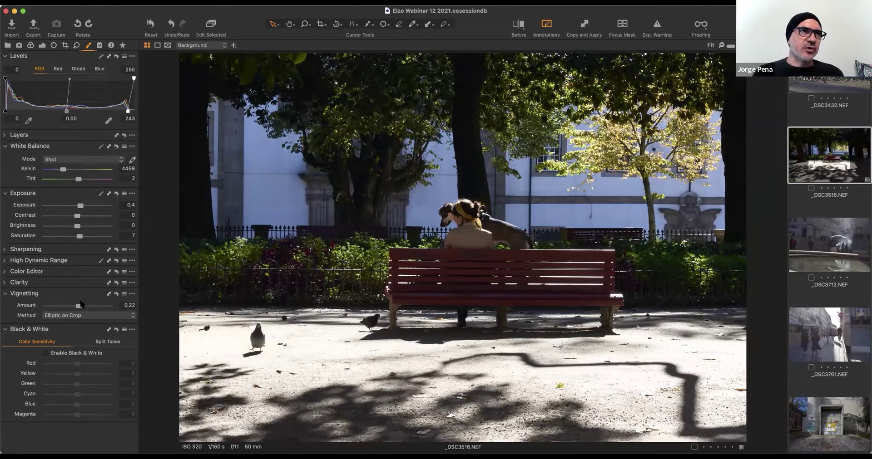
click(52, 46)
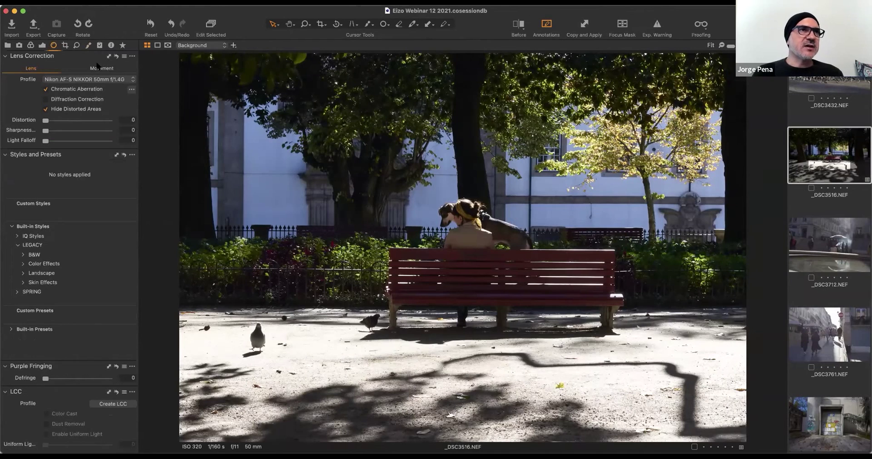
click(89, 46)
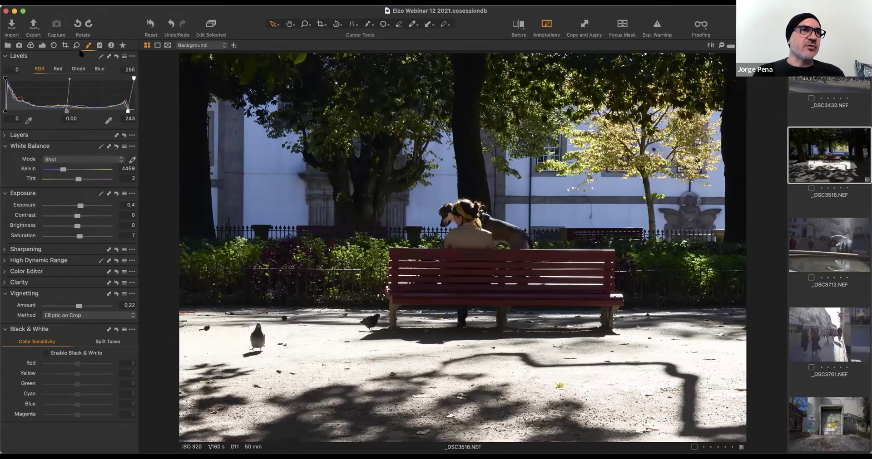
Enable Black & White on the park image, set red to -13, yellow to 26 and green to -3, and compare with the colour version.
click(57, 356)
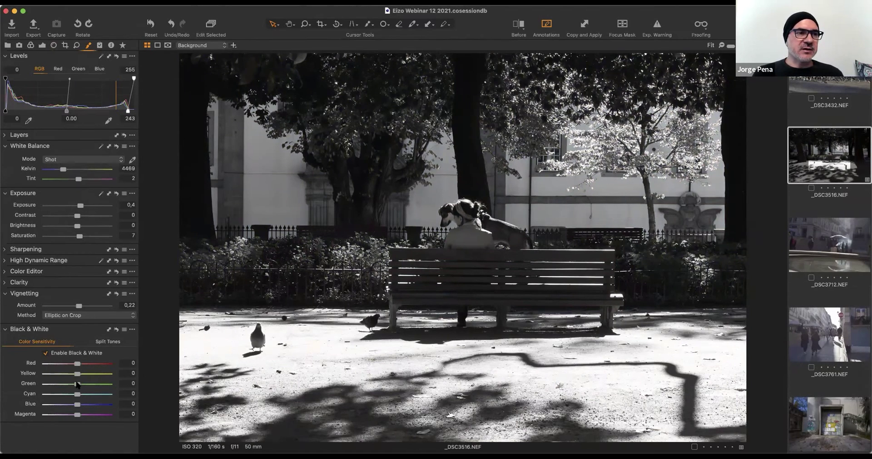
mouse_move(78, 384)
mouse_down()
mouse_move(90, 385)
mouse_move(53, 383)
mouse_move(110, 385)
mouse_move(51, 384)
mouse_move(85, 378)
mouse_up()
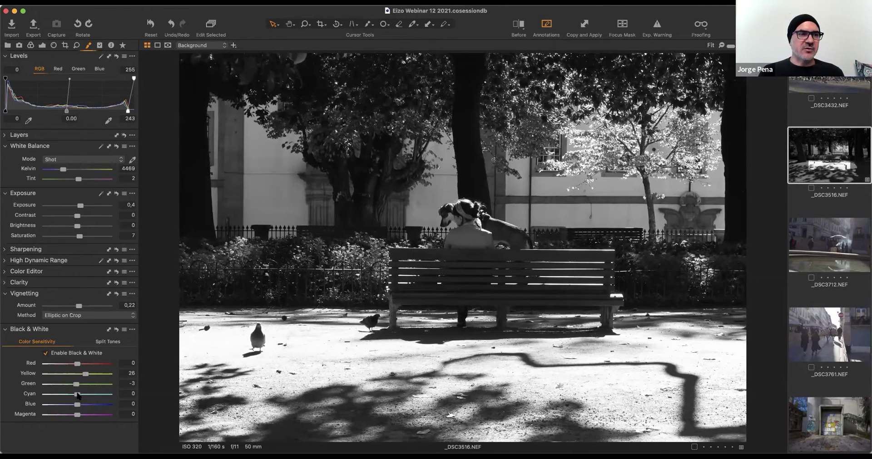
mouse_move(78, 364)
mouse_down()
mouse_move(65, 366)
mouse_move(107, 368)
mouse_move(67, 367)
mouse_move(74, 367)
mouse_up()
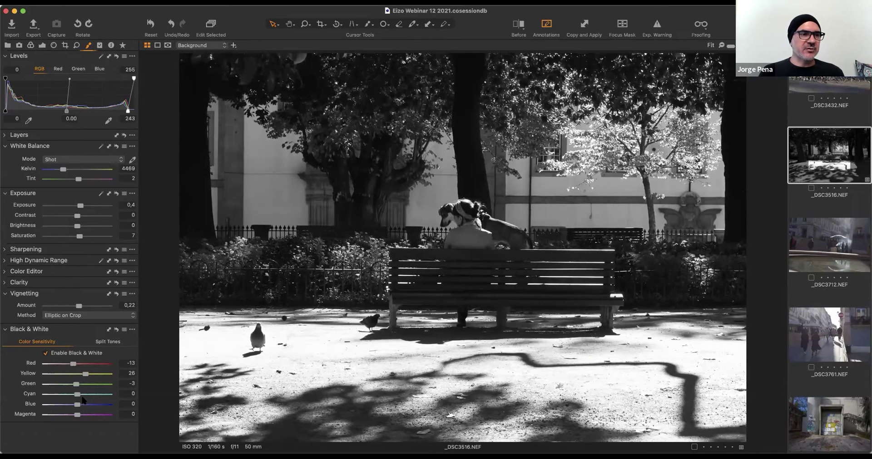
click(50, 354)
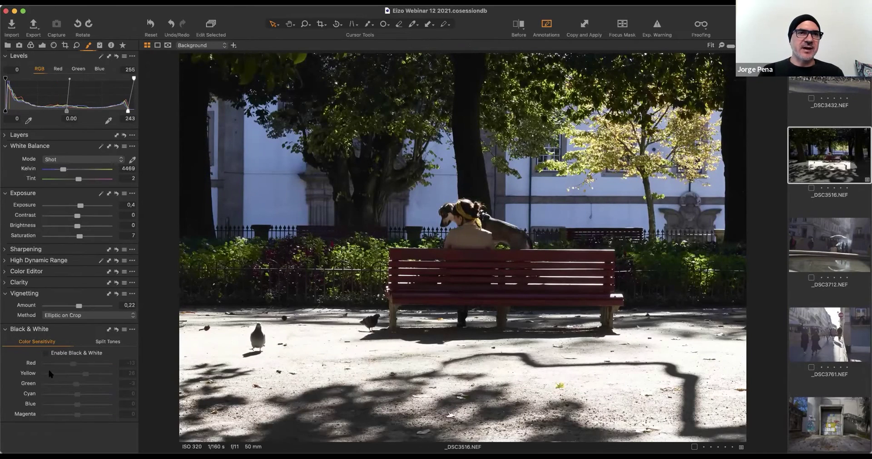
click(46, 354)
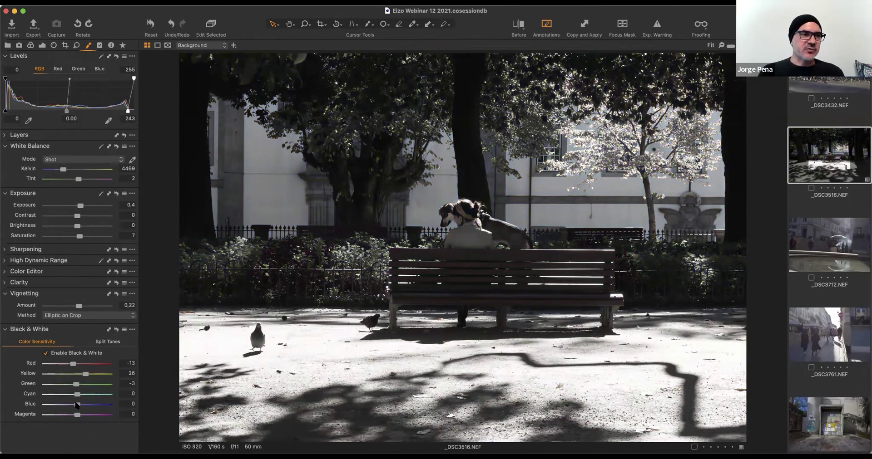
mouse_move(77, 394)
mouse_down()
mouse_move(65, 394)
mouse_move(104, 396)
mouse_move(78, 394)
mouse_up()
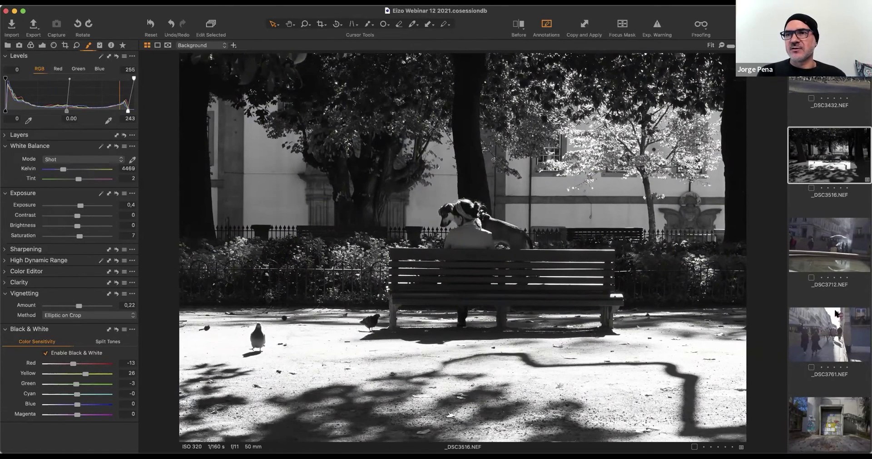
Browse the fashion portraits from Deeply4.jpg through Deeply7.jpg.
scroll(820, 288, down, 5)
scroll(820, 288, down, 15)
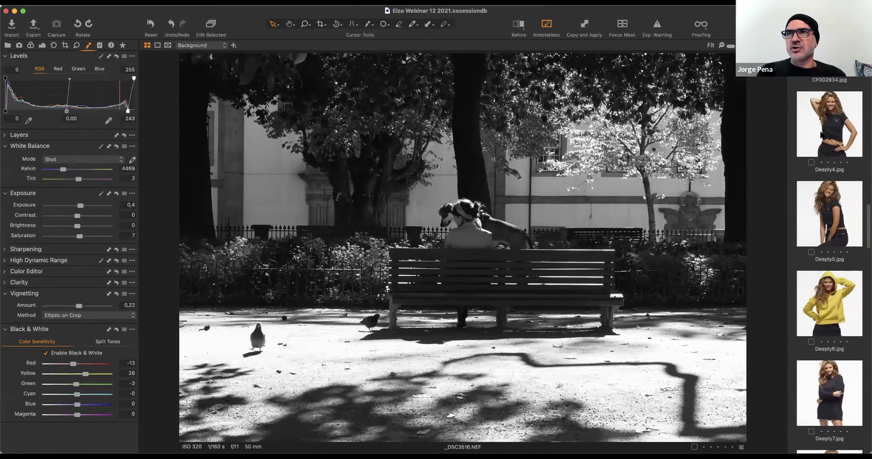
click(823, 134)
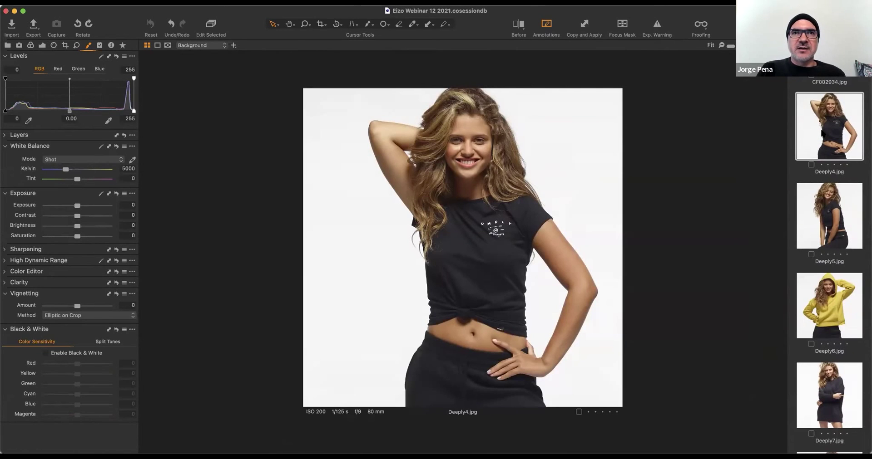
key(Down)
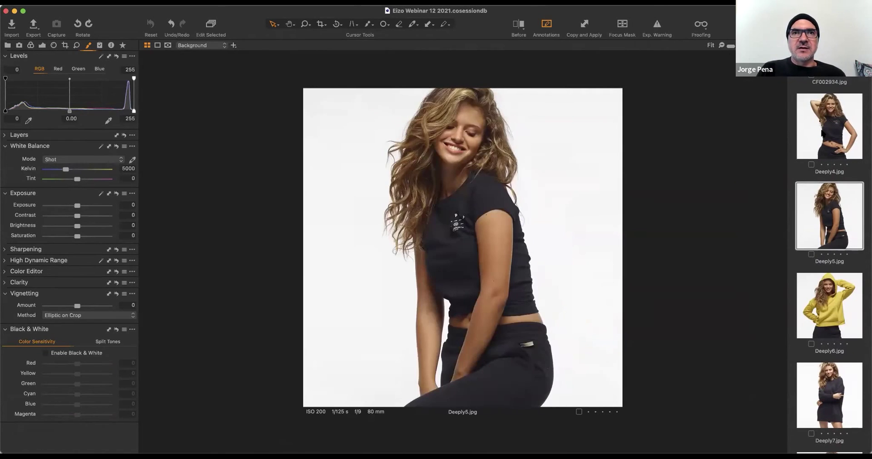
key(Down)
key(Down)
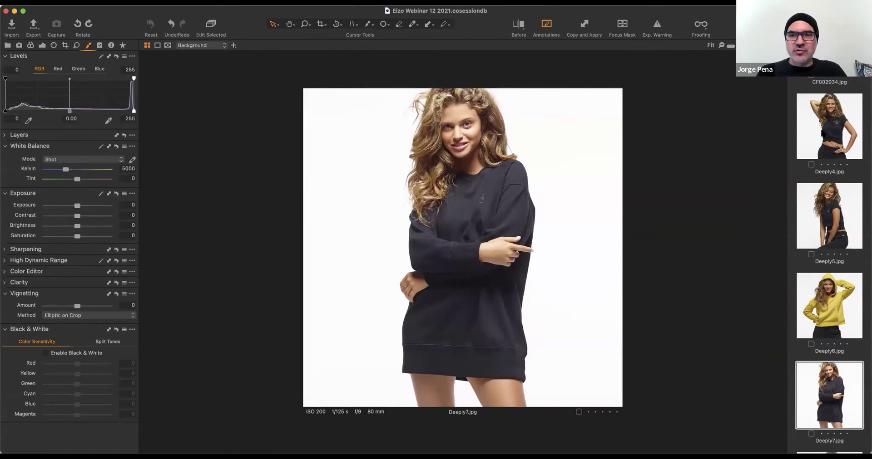
Try a one-star rating on Deeply7.jpg and a three-star rating on Deeply4.jpg, clearing each rating.
scroll(822, 132, down, 1)
key(1)
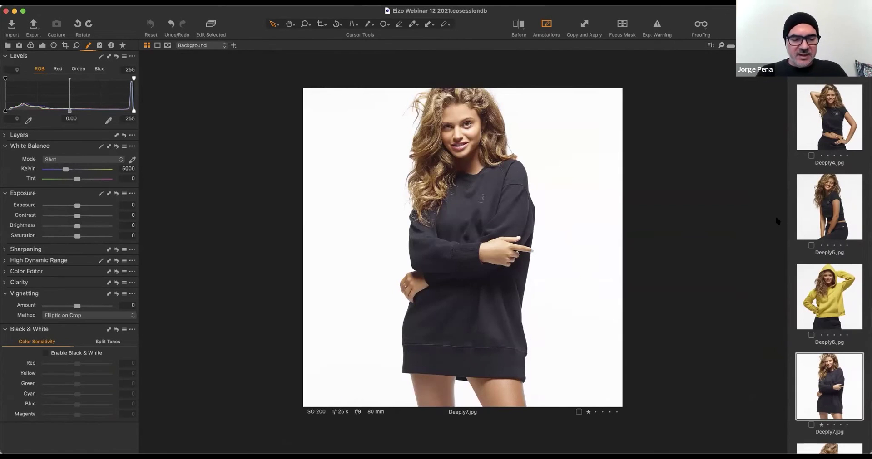
key(0)
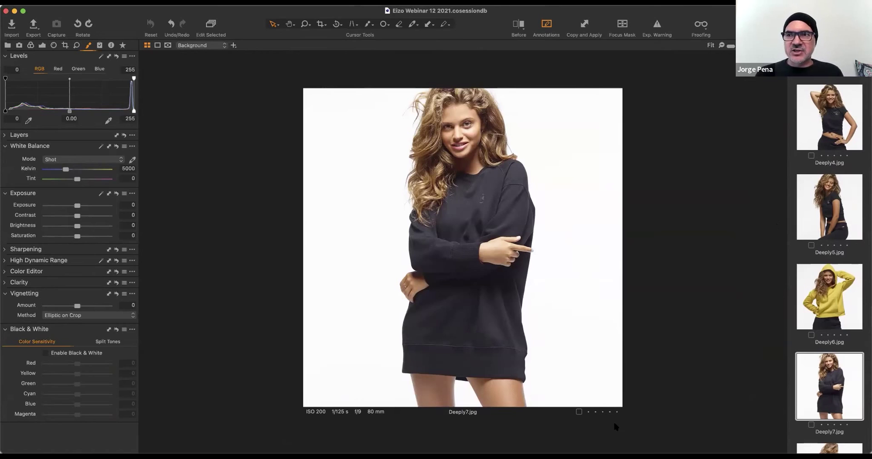
click(833, 155)
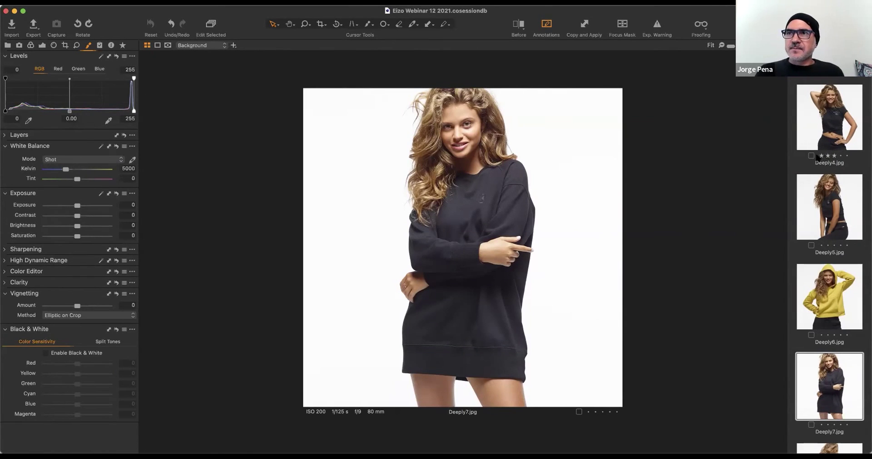
click(816, 157)
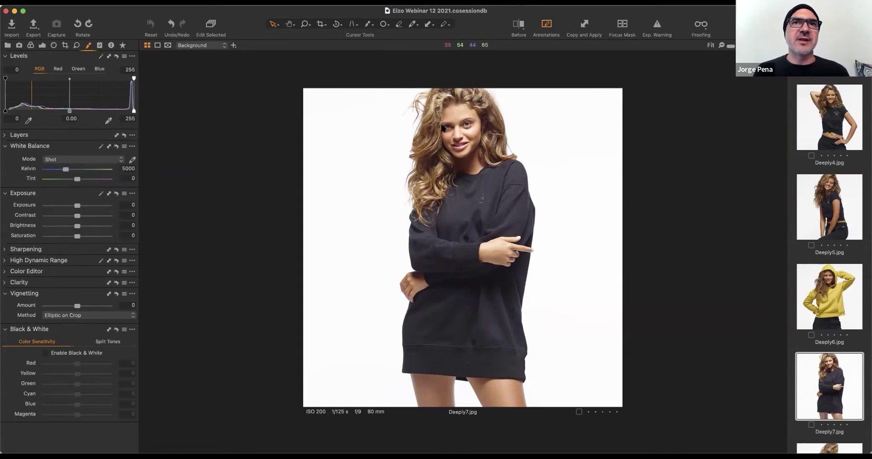
Inspect the model's face in Deeply7.jpg at 200%, fit the image back to view, and return to _DSC3516.NEF.
scroll(442, 129, up, 3)
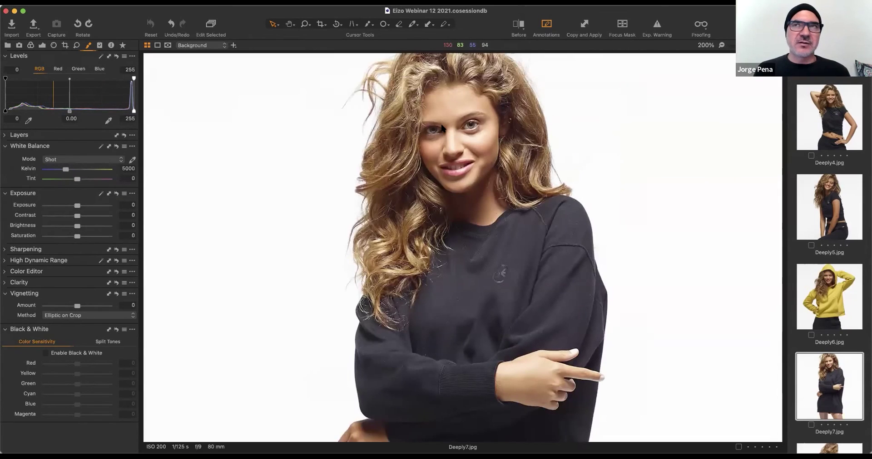
scroll(441, 129, down, 3)
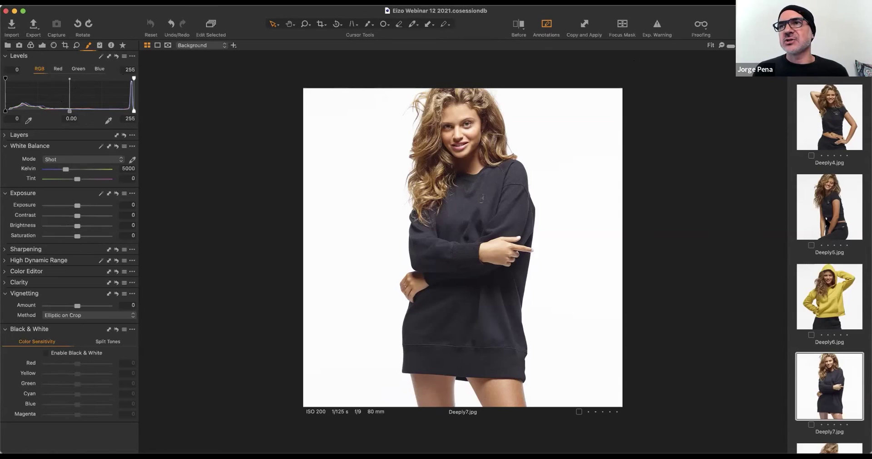
scroll(829, 270, down, 15)
scroll(826, 223, down, 15)
scroll(826, 223, down, 8)
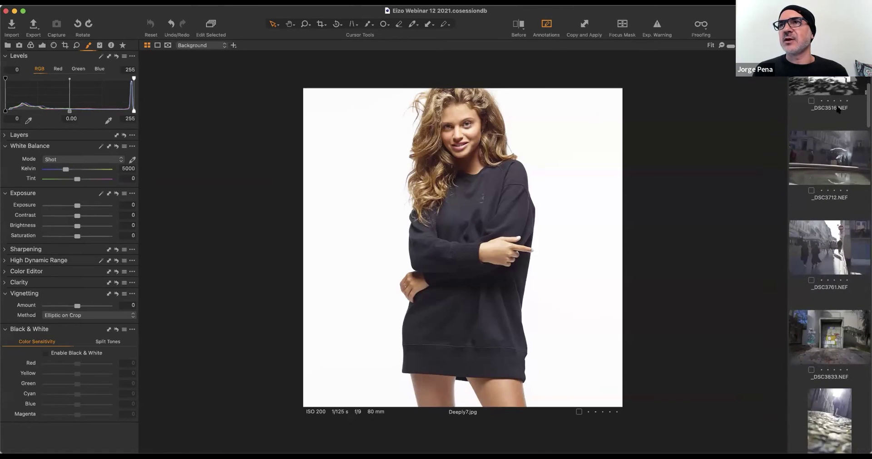
click(824, 87)
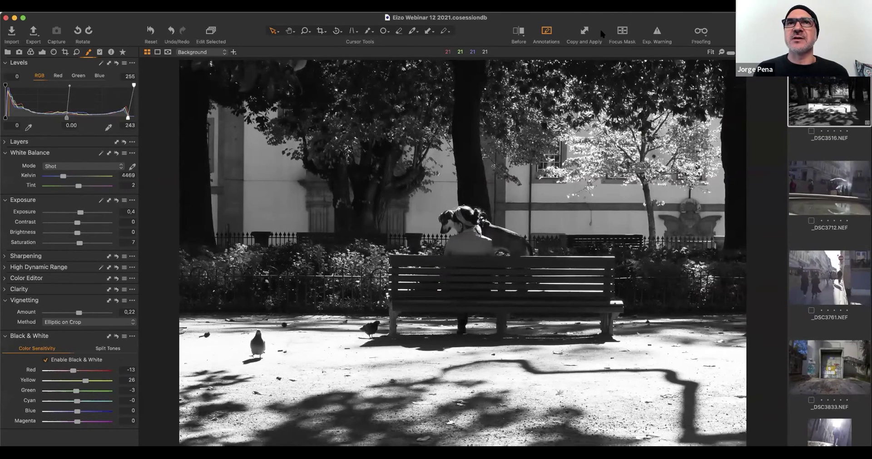
Compare the park image in the before/after split view with Black & White disabled, and close the comparison.
click(520, 32)
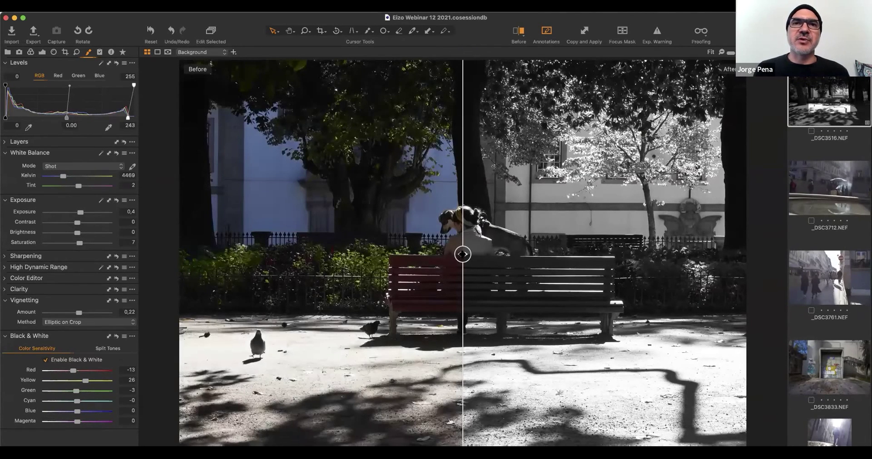
click(46, 360)
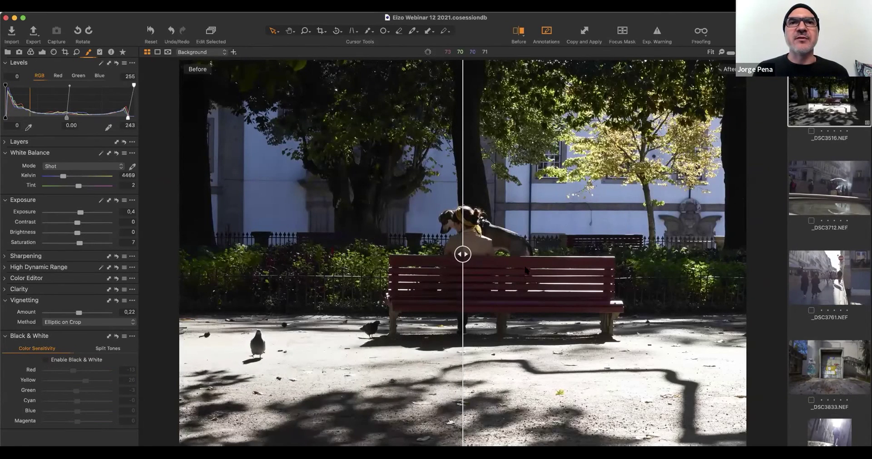
drag(462, 255, 616, 254)
drag(627, 318, 462, 321)
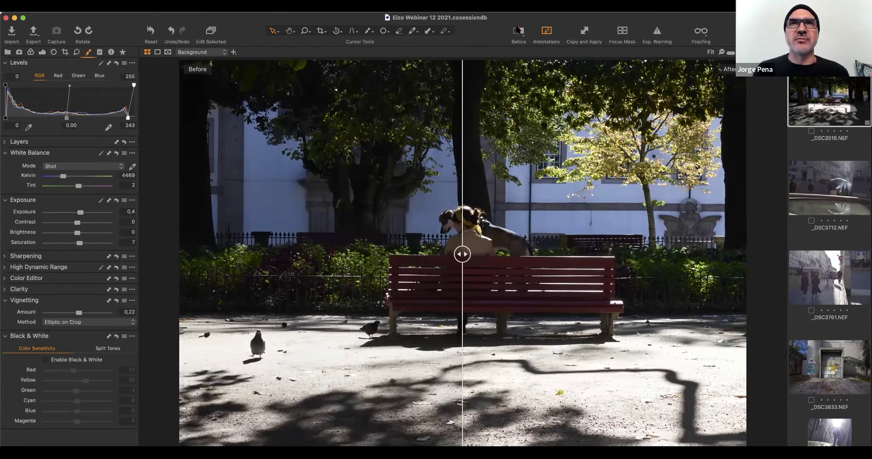
click(518, 31)
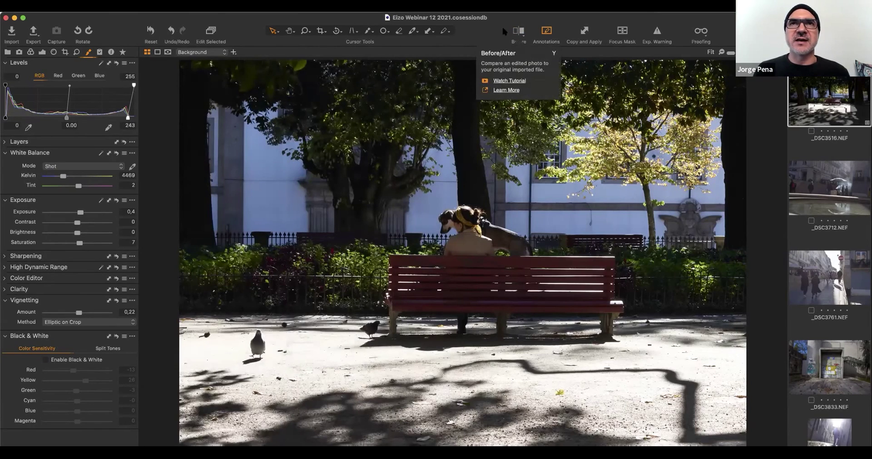
Annotate the park image with an arrow to the woman's headband labelled "Cor" and a circle around each of the two larger pigeons.
click(545, 32)
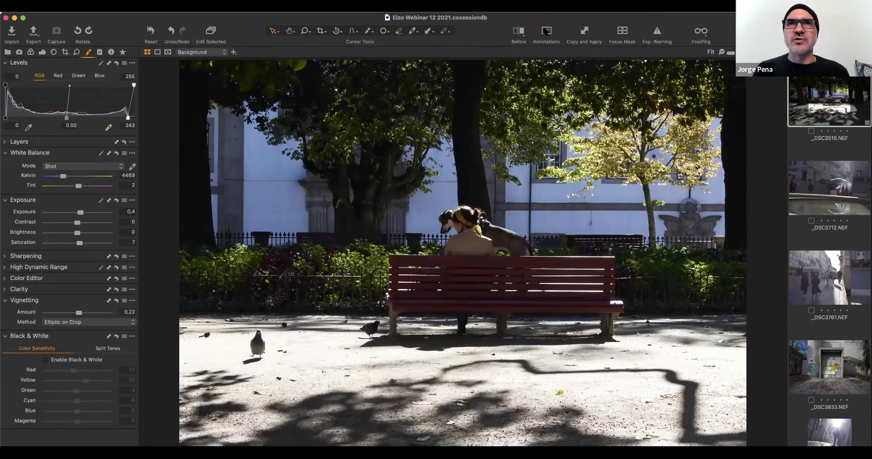
click(445, 31)
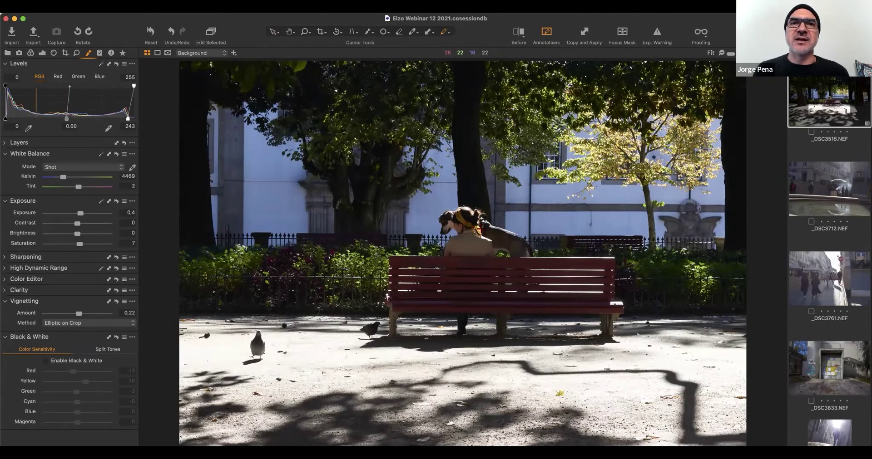
mouse_move(485, 216)
mouse_down()
mouse_move(513, 230)
mouse_move(506, 216)
mouse_move(544, 203)
mouse_move(550, 212)
mouse_move(568, 201)
mouse_move(586, 216)
mouse_up()
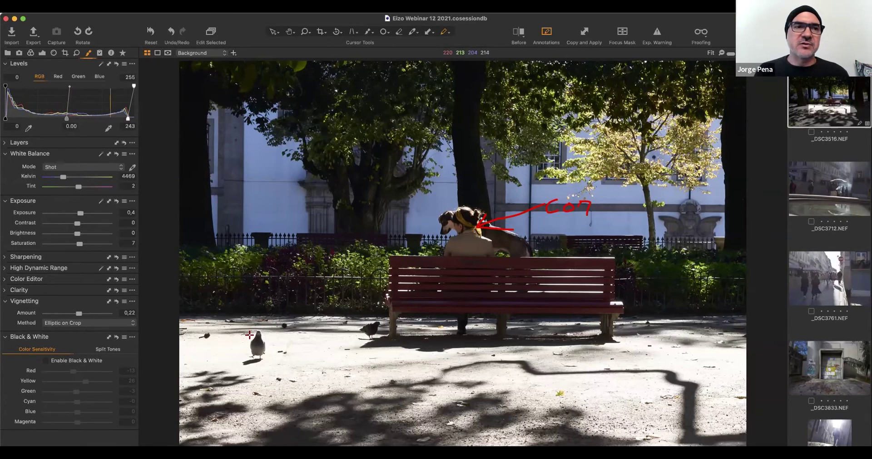
mouse_move(225, 325)
mouse_down()
mouse_move(301, 344)
mouse_move(254, 317)
mouse_up()
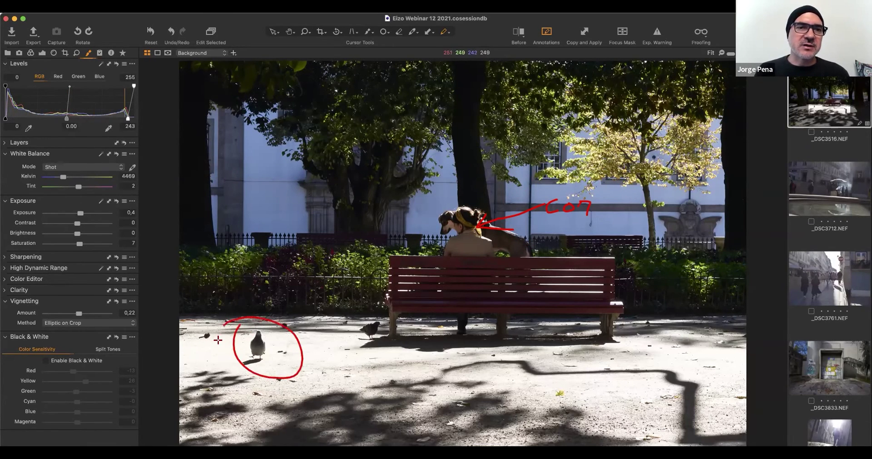
drag(356, 313, 377, 309)
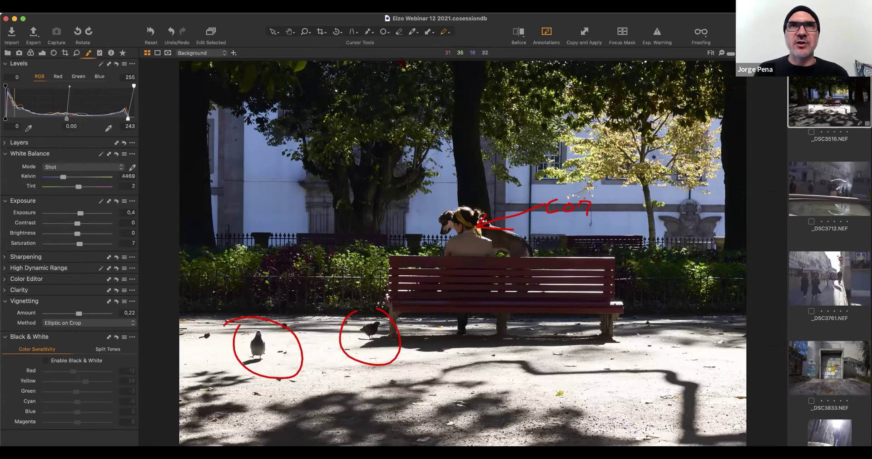
Erase the arrow, the "Cor" label and both pigeon circles from the park image.
click(448, 35)
click(477, 43)
click(351, 314)
click(272, 326)
click(502, 219)
click(553, 207)
click(583, 206)
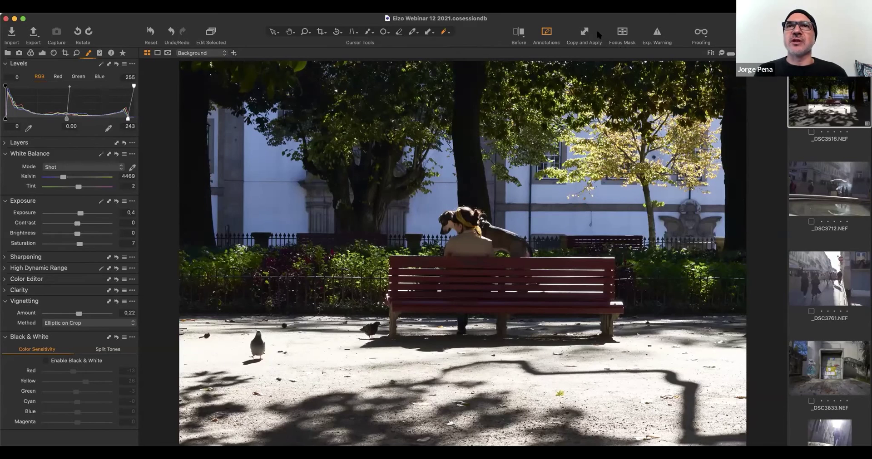
Check which areas of the park image are sharp using the Focus Mask, and turn the mask off.
click(623, 35)
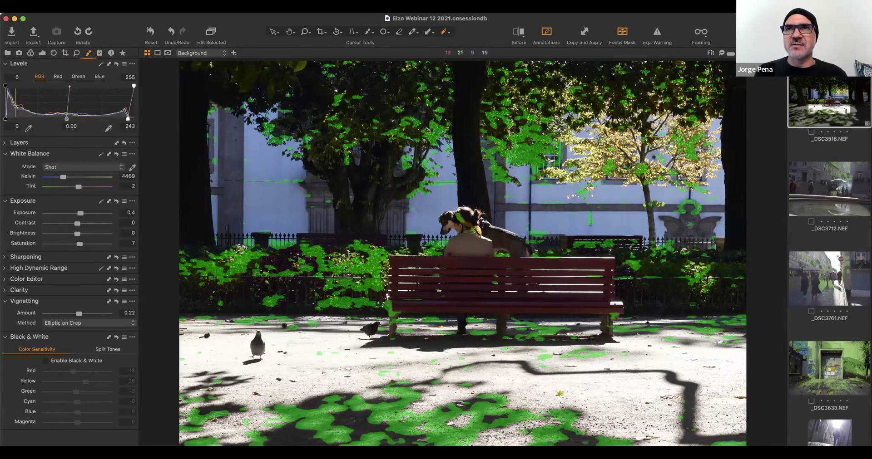
click(622, 32)
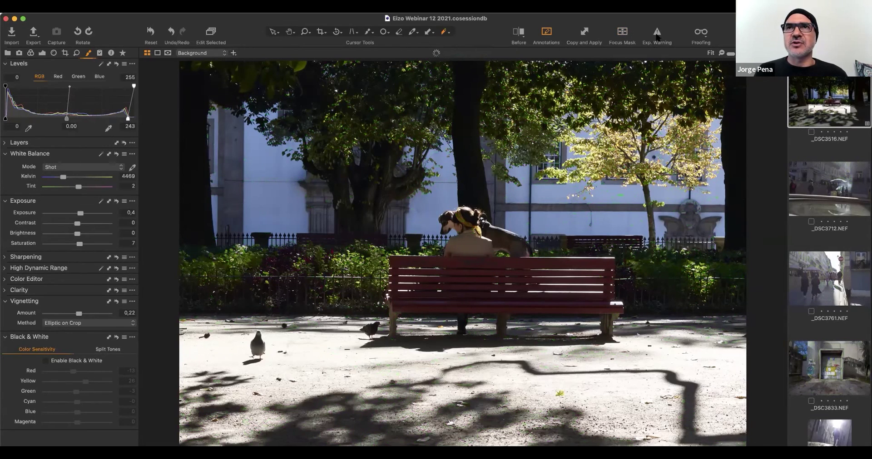
Set the High Dynamic Range highlight to -32 guided by the temporary exposure warning, and show the composition grid over the image.
click(657, 35)
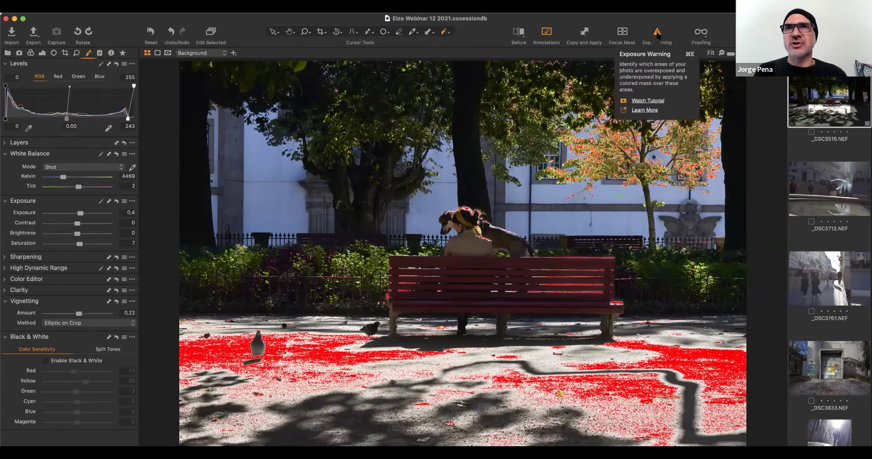
click(4, 269)
drag(69, 245, 56, 245)
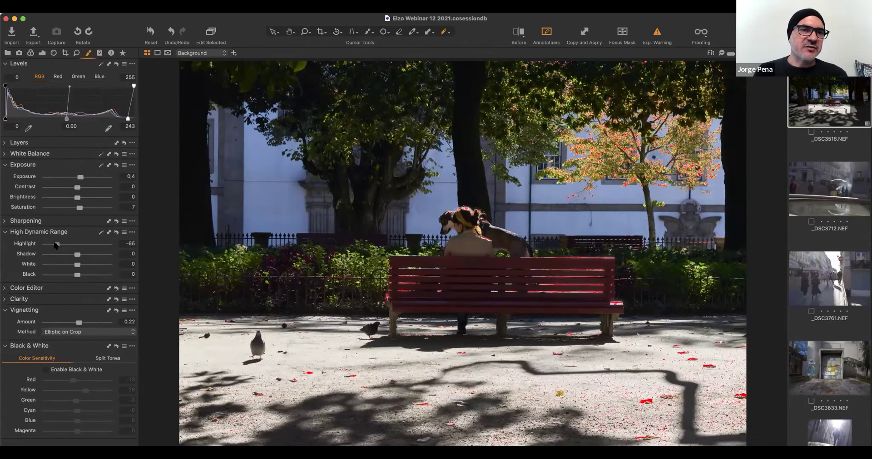
drag(56, 245, 65, 247)
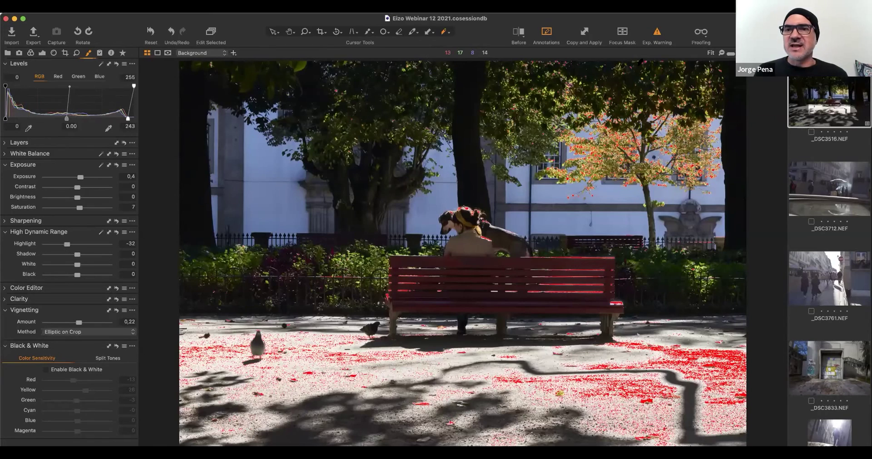
click(657, 32)
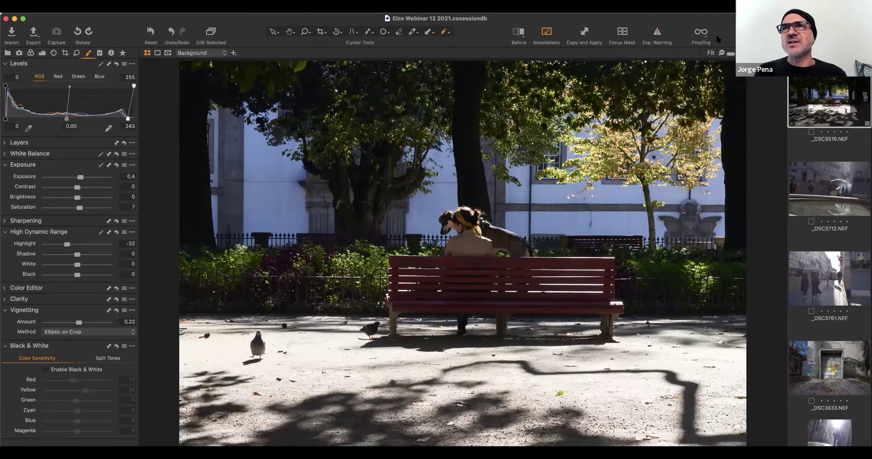
key(super+g)
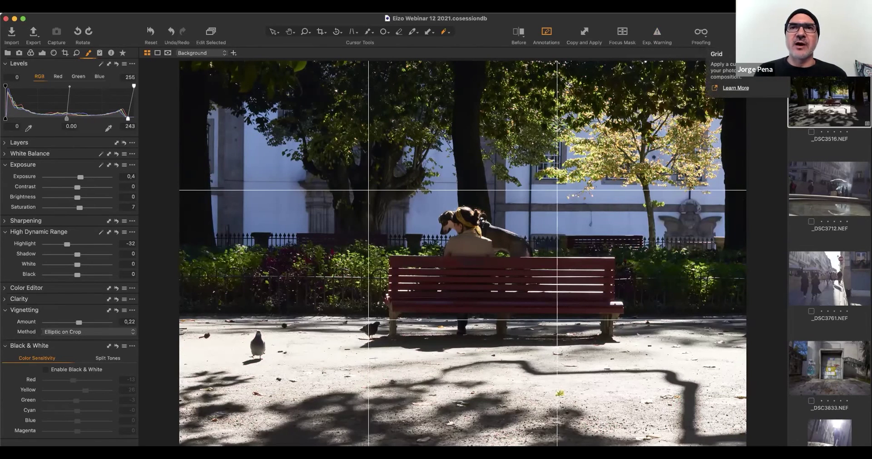
Hide the composition grid over the park image.
key(super+g)
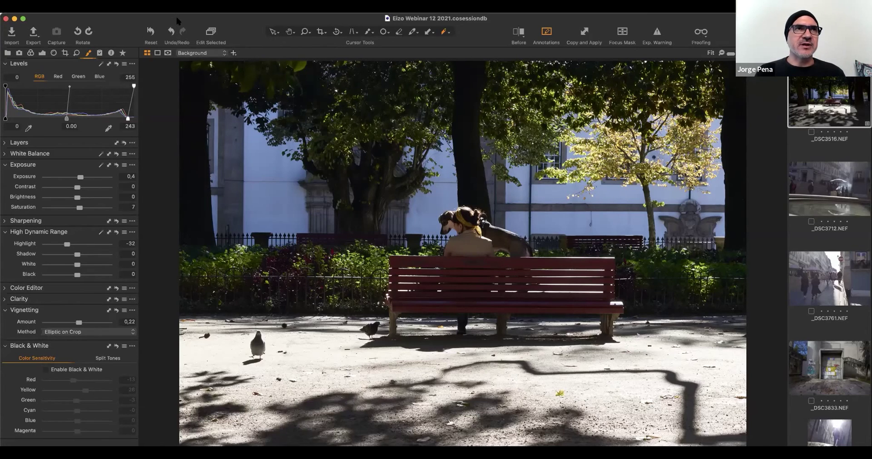
drag(177, 17, 178, 9)
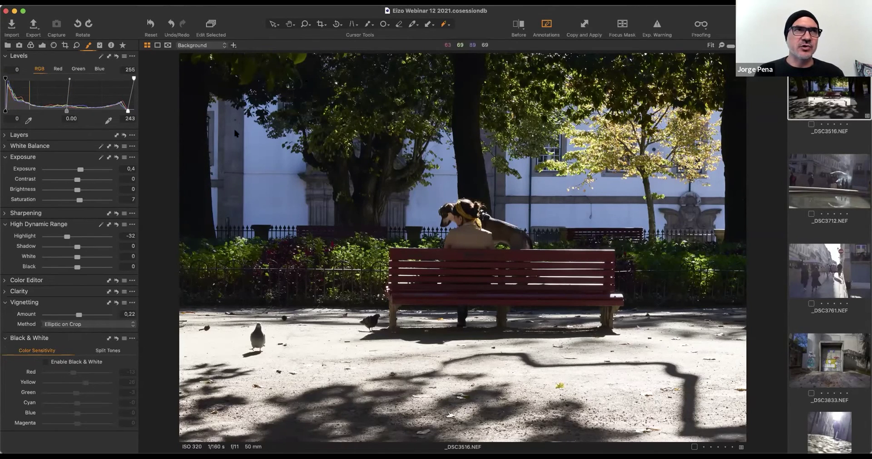
Open the export settings for _DSC3516.NEF and review the destination folder choices, keeping Session Default (Output).
click(38, 31)
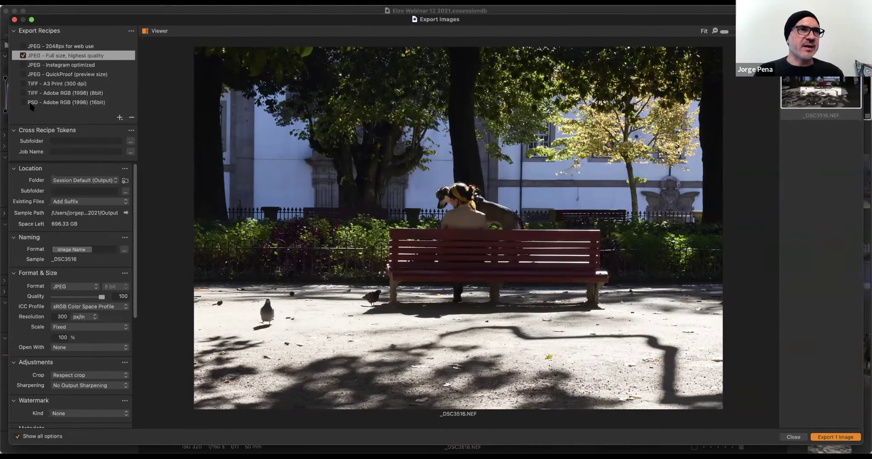
mouse_move(31, 106)
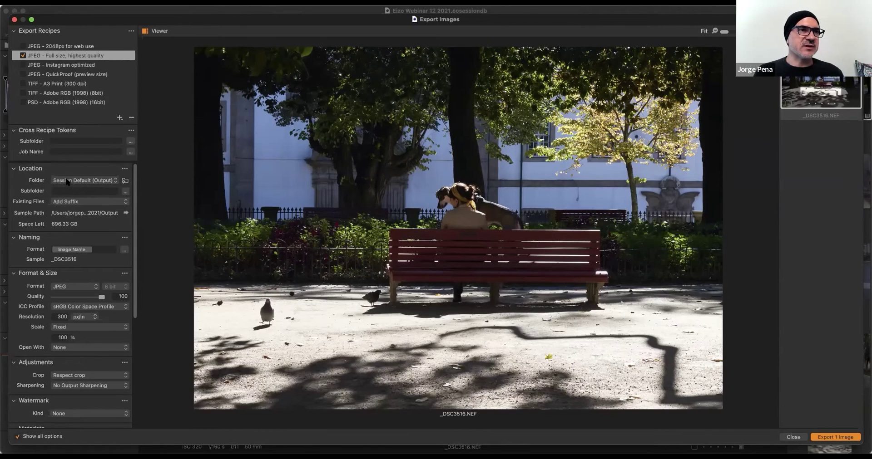
click(101, 182)
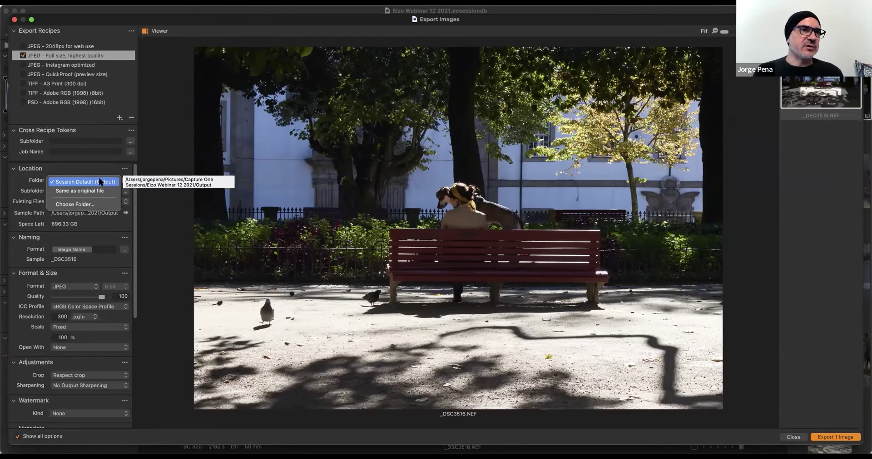
click(95, 171)
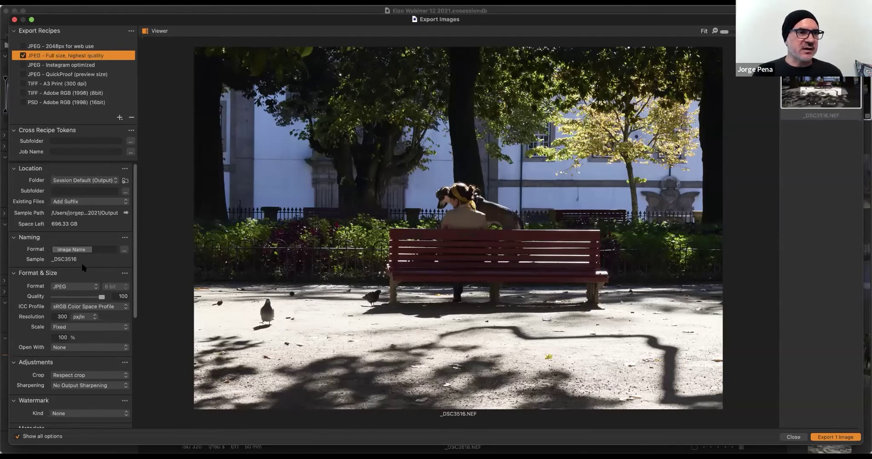
Review the full-size JPEG recipe's ICC profile, watermark and metadata options, keeping sRGB Color Space Profile and no watermark.
click(62, 307)
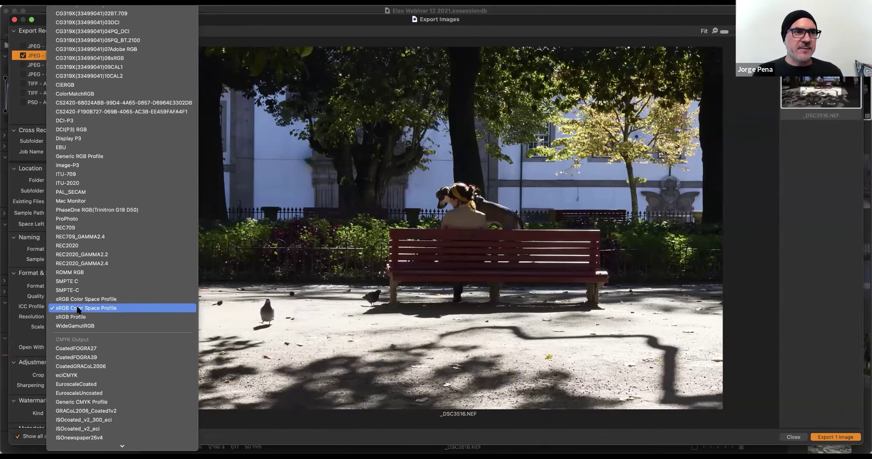
click(78, 310)
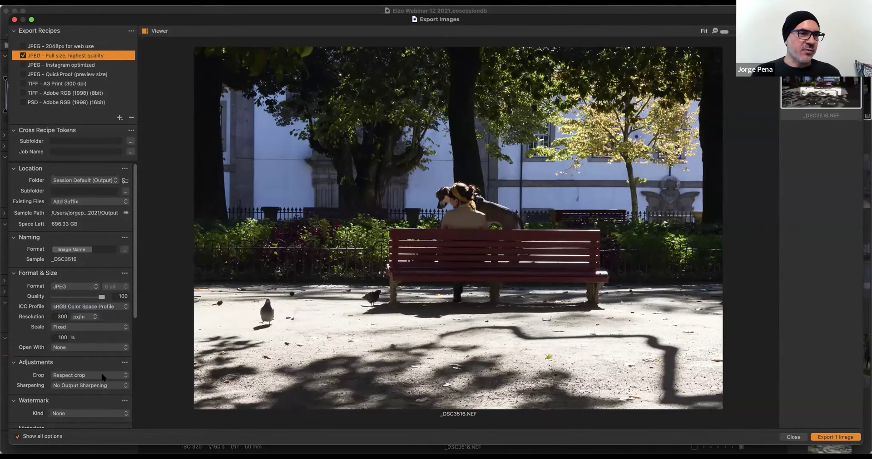
scroll(93, 372, down, 3)
scroll(92, 371, down, 8)
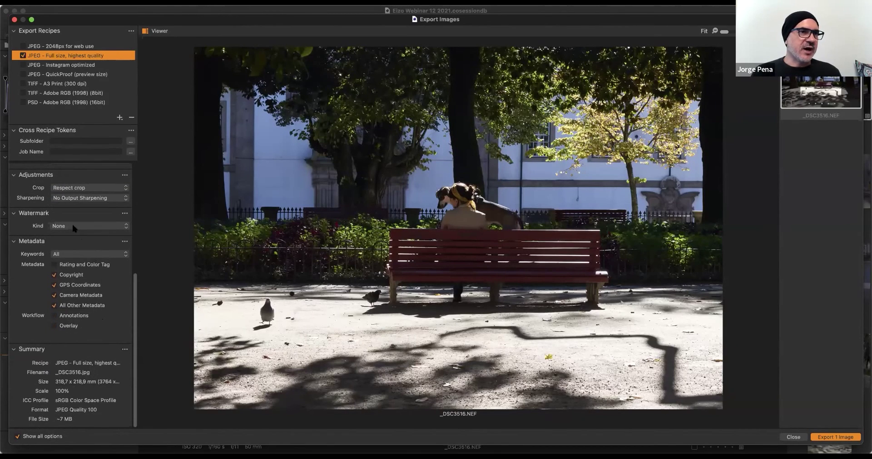
click(74, 226)
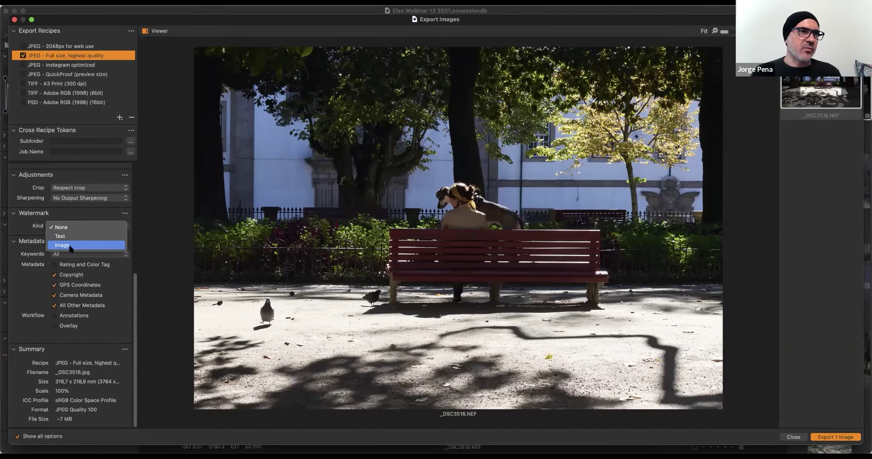
click(70, 222)
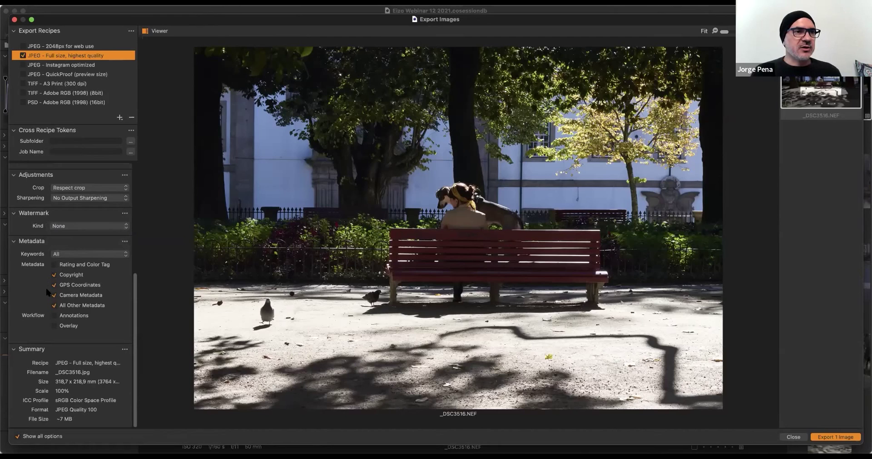
click(54, 265)
click(55, 265)
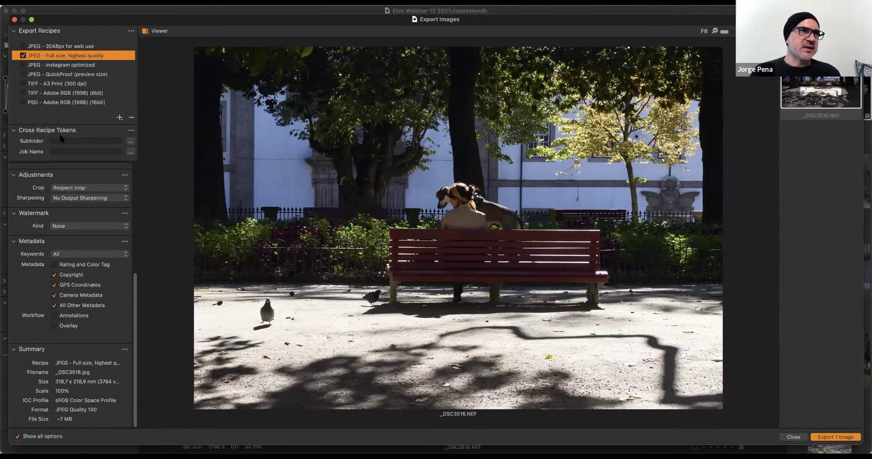
Add the TIFF - A3 Print (300 dpi) recipe, check its summary, and export _DSC3516.NEF with both this and the full-size JPEG recipe.
click(23, 84)
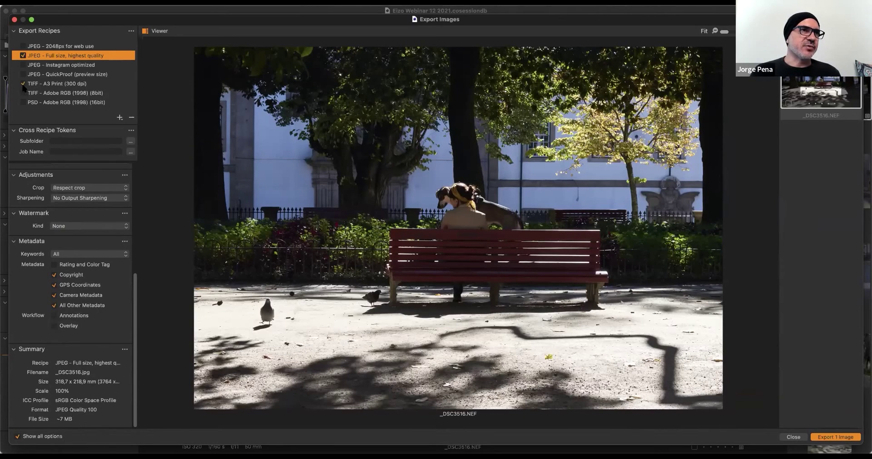
click(49, 84)
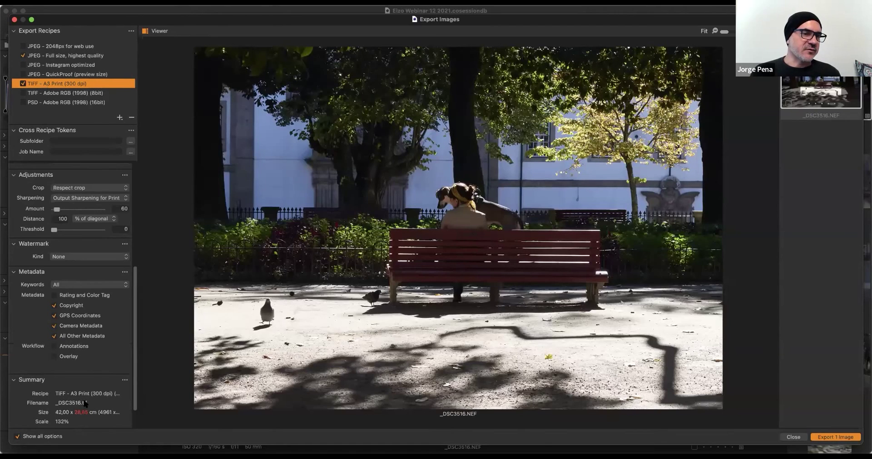
scroll(81, 387, down, 2)
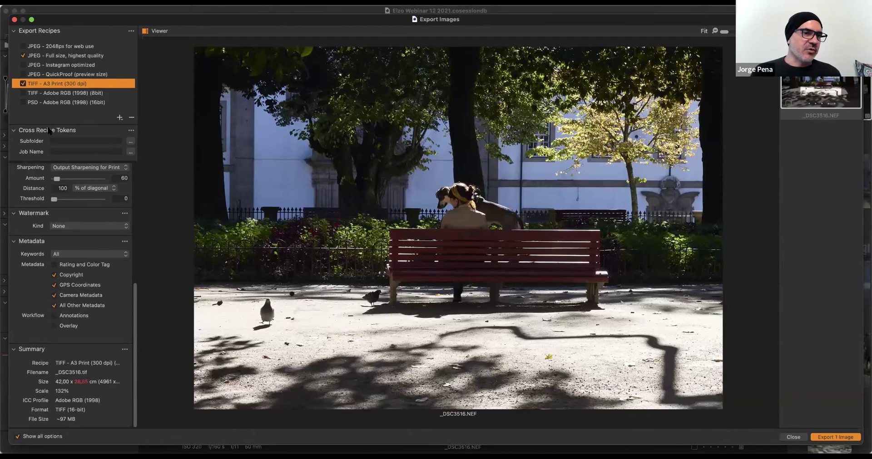
mouse_move(50, 131)
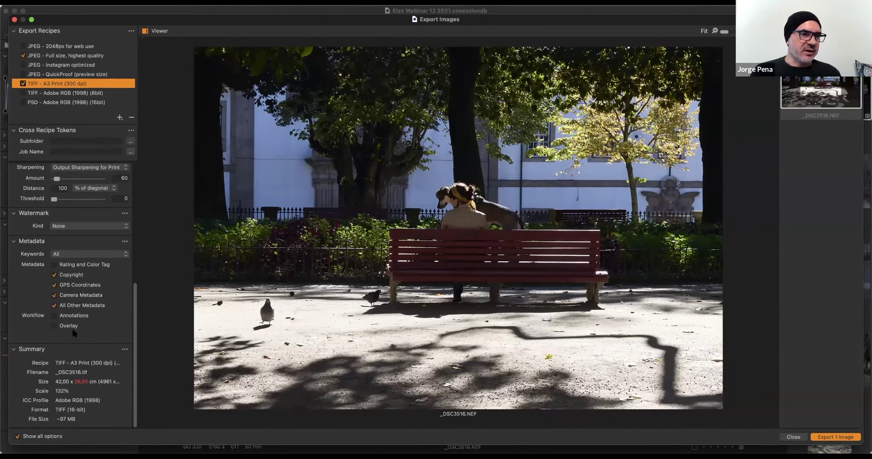
click(827, 439)
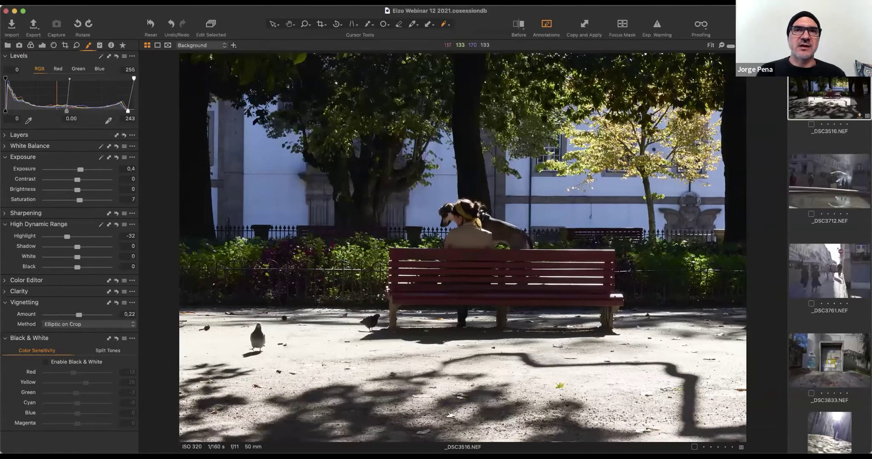
Export _DSC3516.NEF again using only the JPEG - Full size, highest quality recipe.
click(33, 25)
click(28, 85)
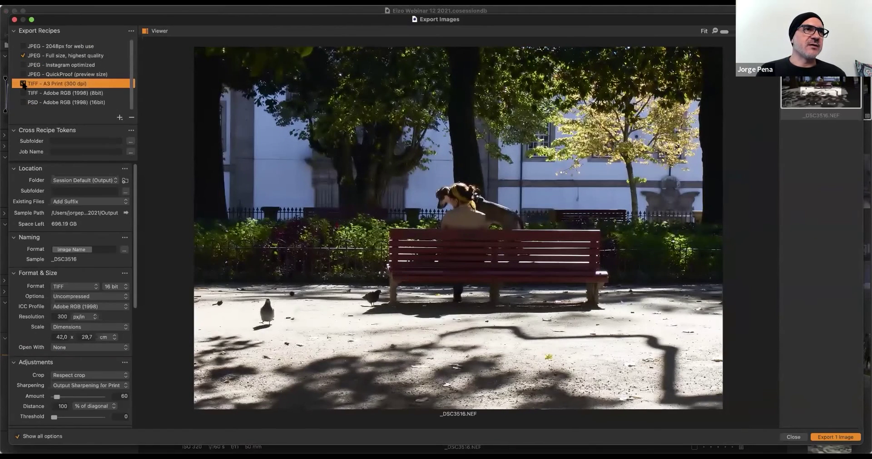
click(54, 56)
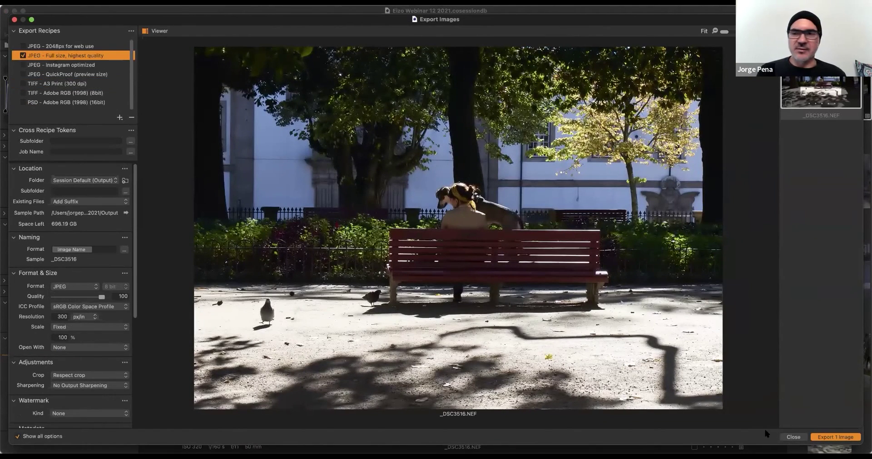
click(826, 438)
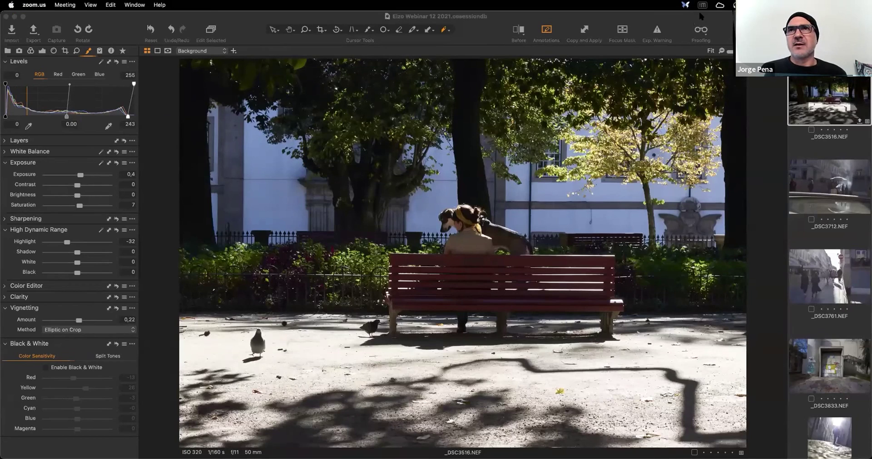
Switch to Finder and expand the Output folder of the Eizo Webinar 12 2021 session inside Capture One Sessions.
double_click(700, 16)
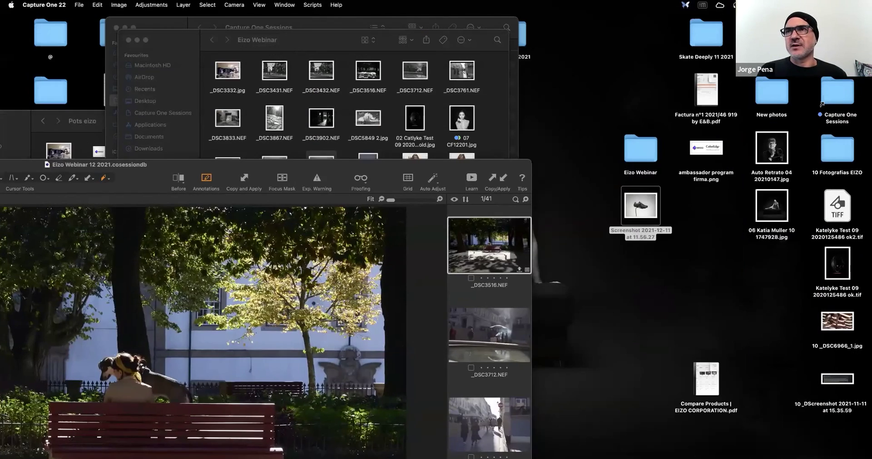
double_click(839, 93)
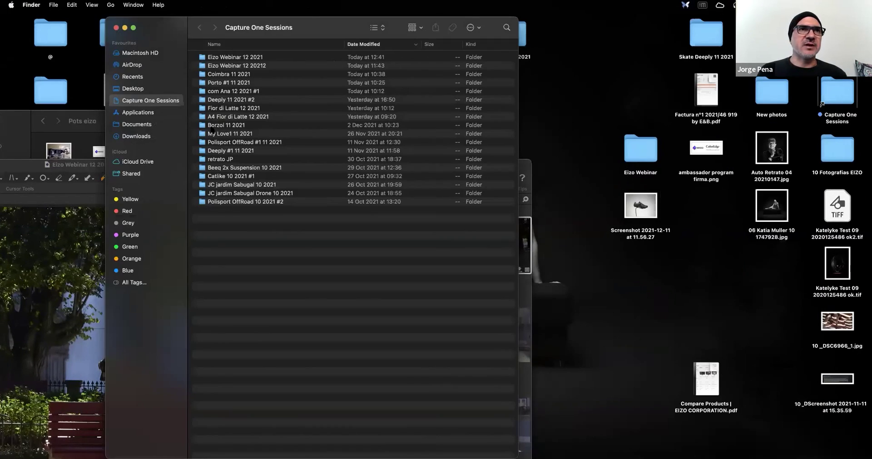
double_click(231, 58)
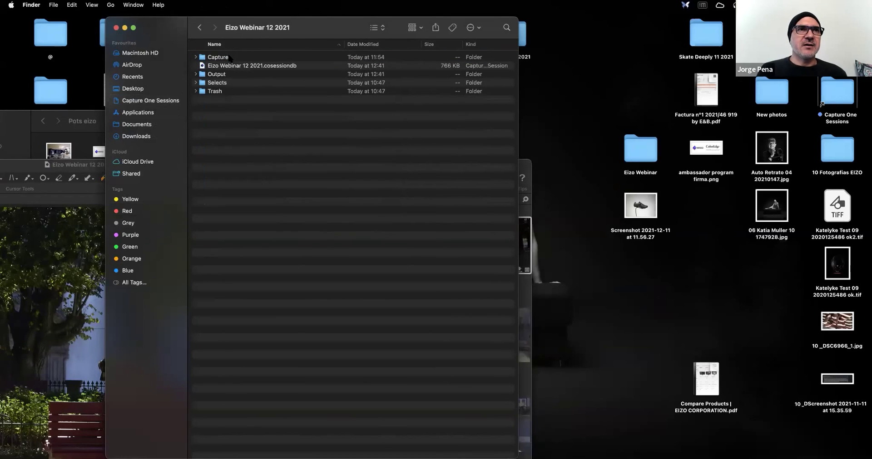
click(195, 75)
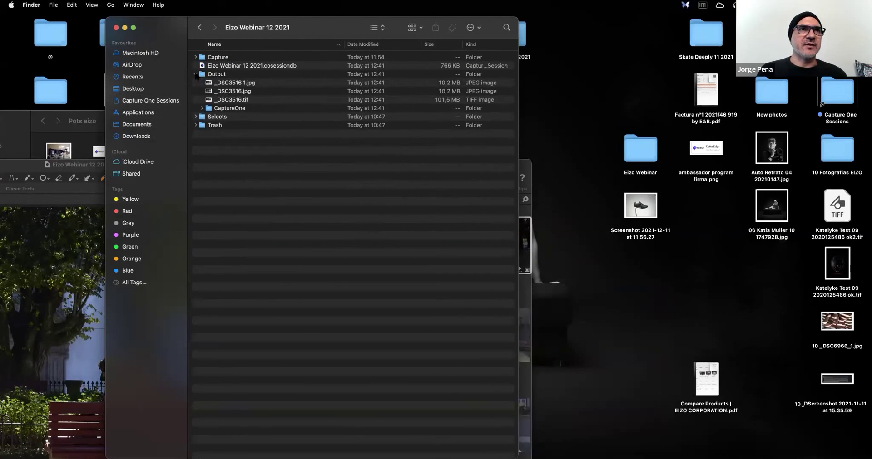
Examine the exported JPEG and TIFF files in the Output folder and the original files in the Capture folder.
click(260, 83)
click(262, 91)
click(264, 99)
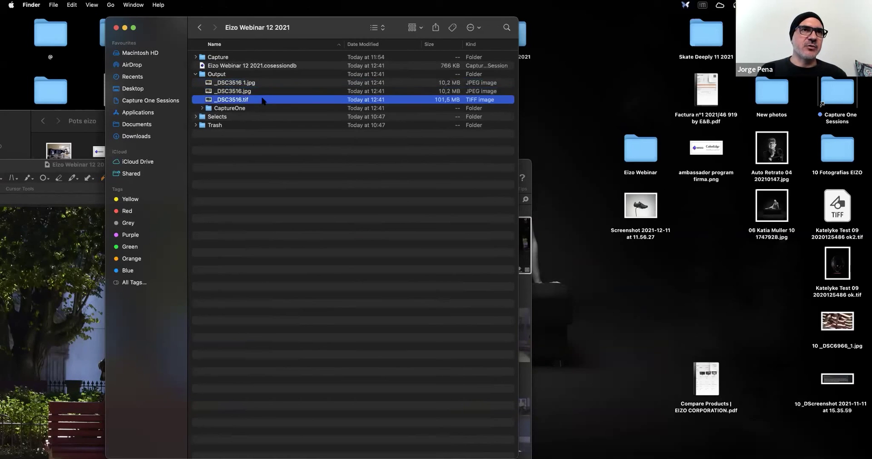
click(263, 92)
click(280, 85)
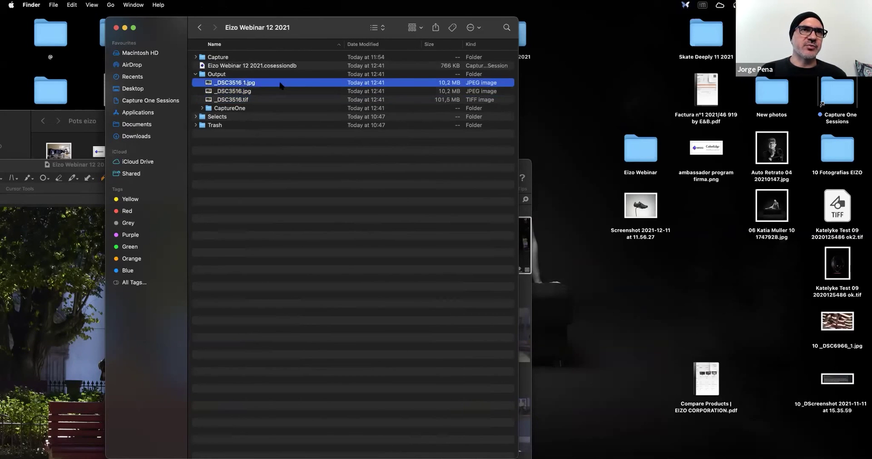
click(202, 76)
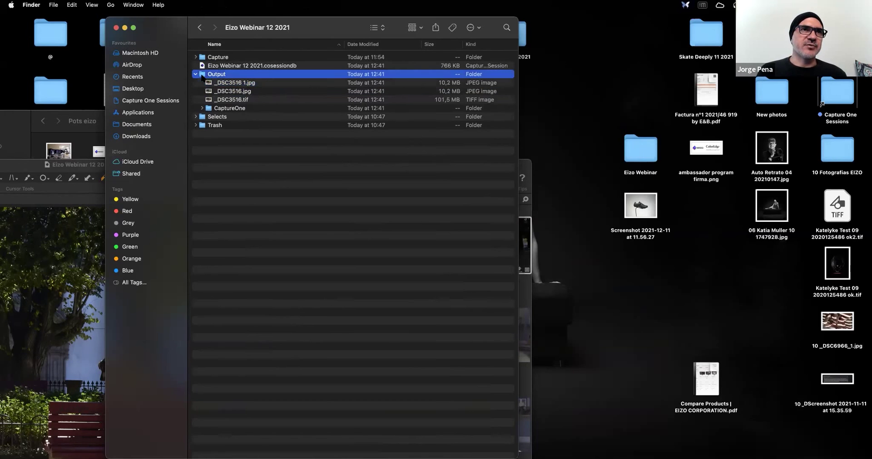
click(195, 58)
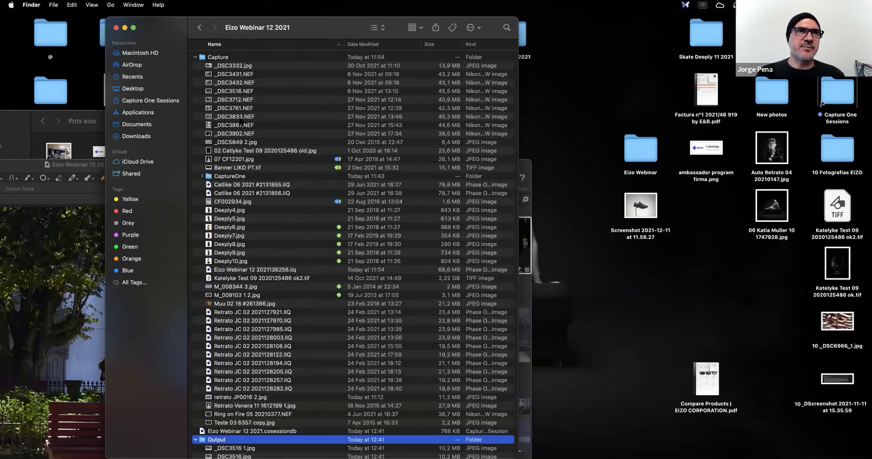
click(196, 57)
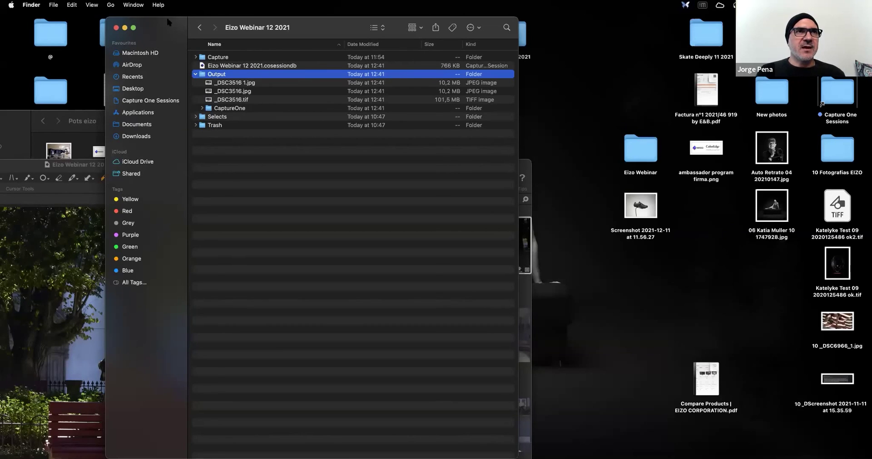
Move the Finder window aside, return to Capture One and enlarge its session window to fill the screen.
drag(164, 26, 329, 44)
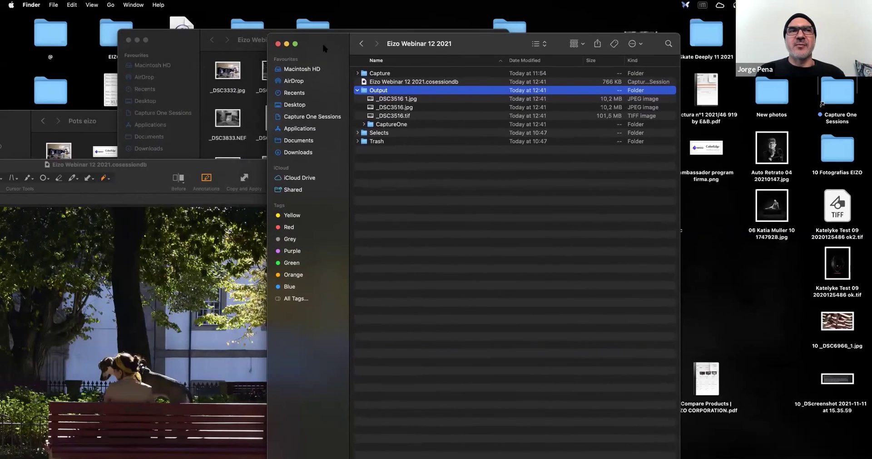
click(153, 162)
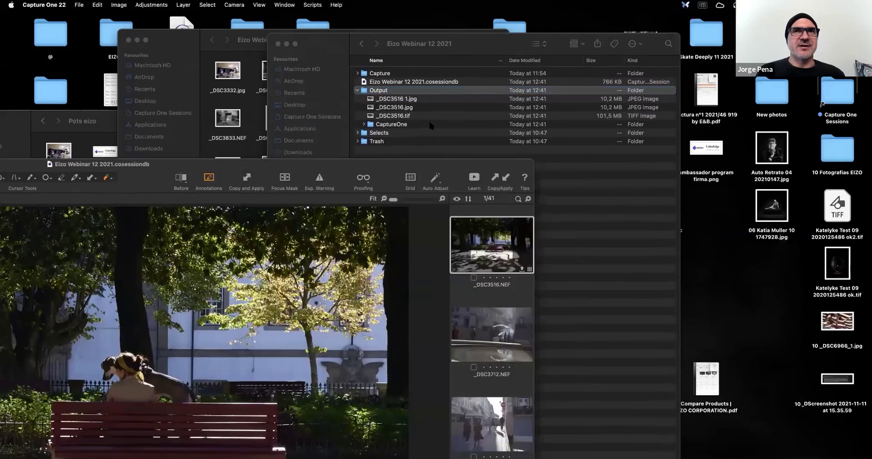
double_click(153, 162)
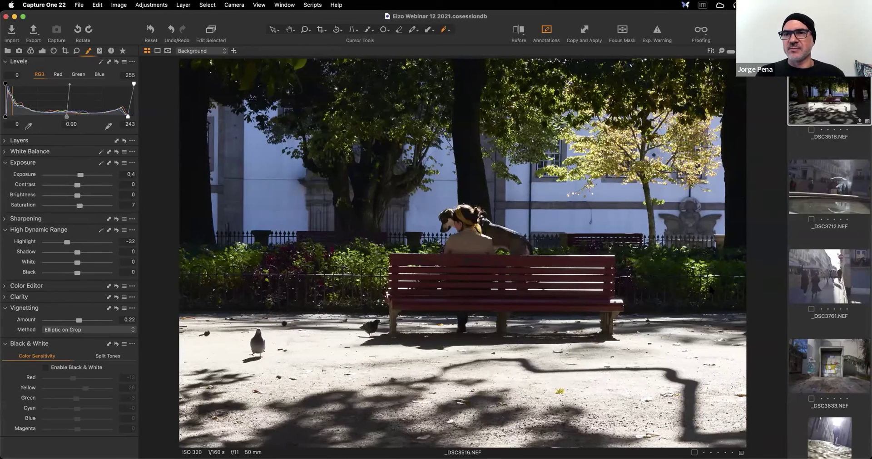
Browse the session's thumbnails and display _DSC3332.jpg in the viewer.
scroll(807, 258, down, 15)
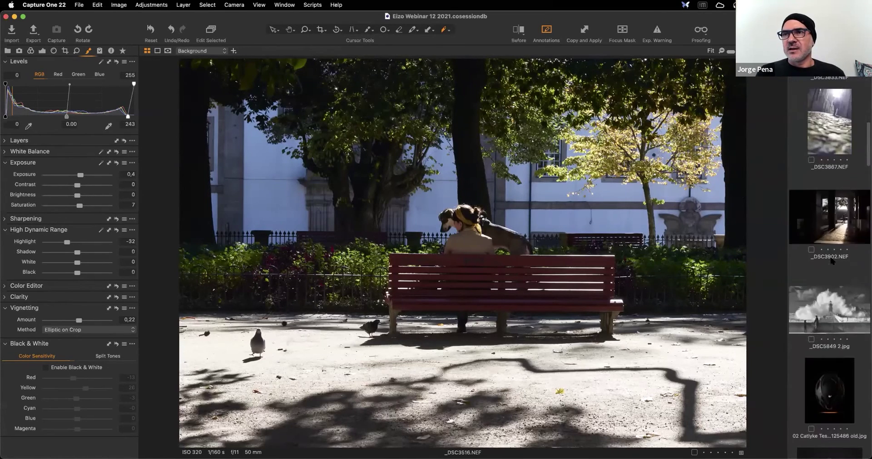
scroll(831, 260, down, 10)
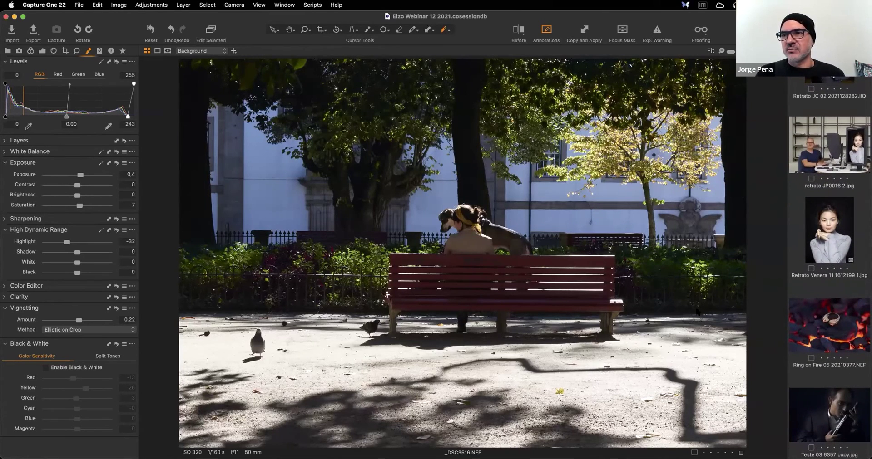
scroll(795, 332, up, 5)
scroll(796, 332, down, 3)
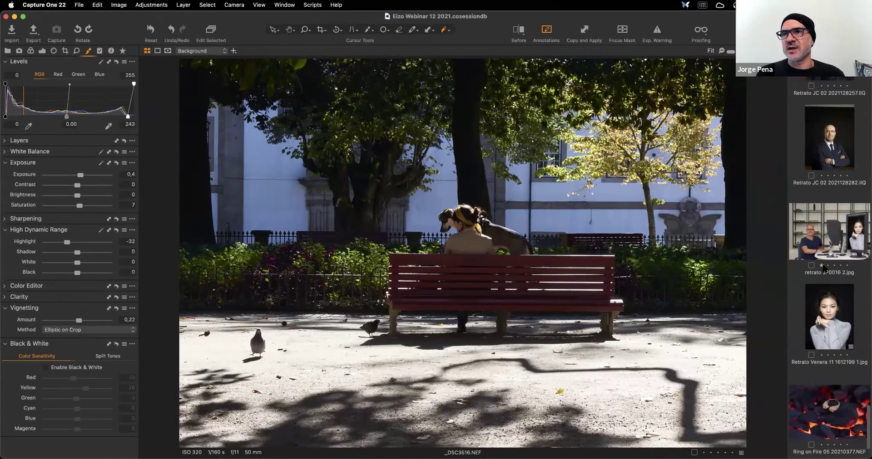
scroll(822, 268, down, 15)
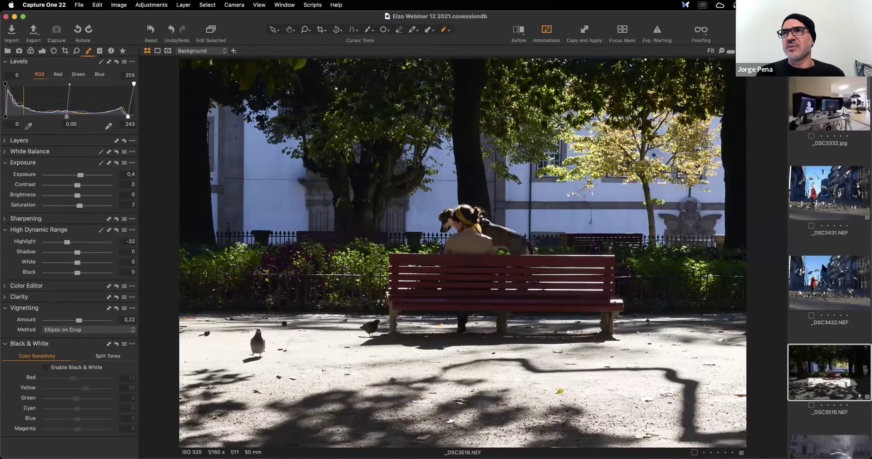
click(829, 100)
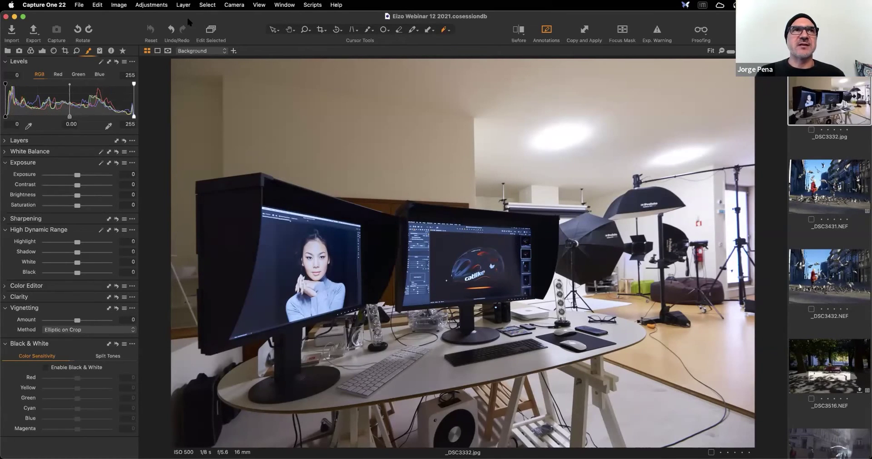
drag(181, 18, 177, 47)
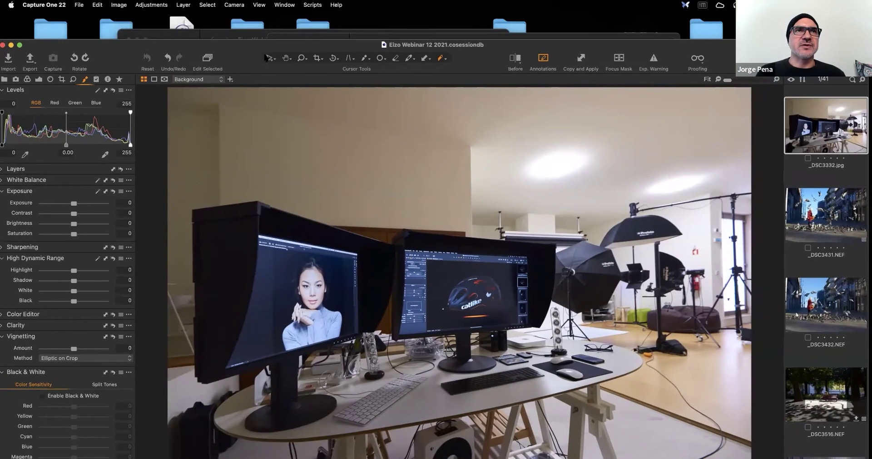
drag(253, 50, 257, 45)
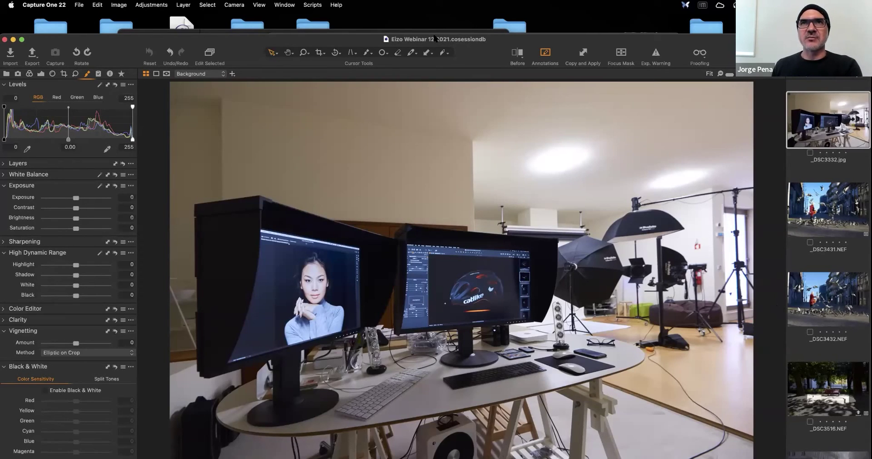
drag(508, 40, 509, 16)
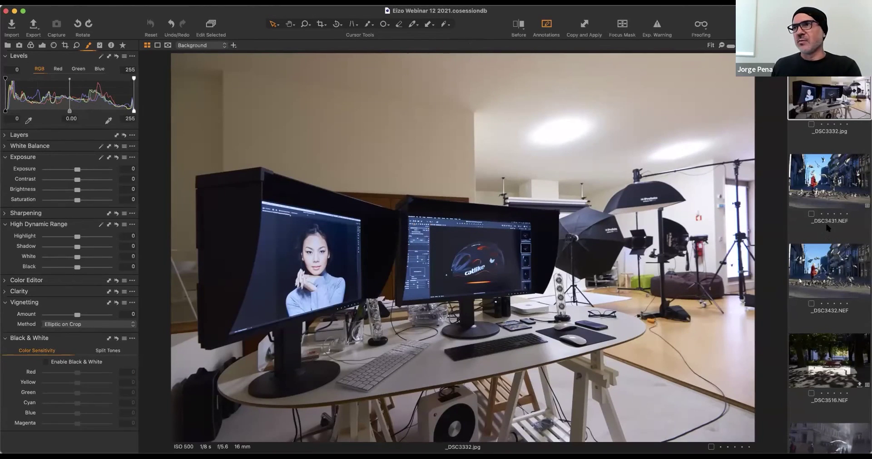
scroll(827, 228, down, 1)
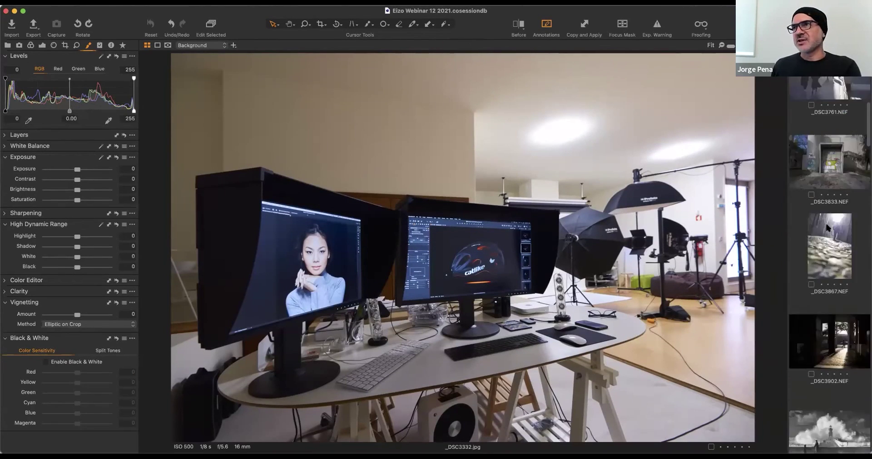
scroll(827, 228, down, 5)
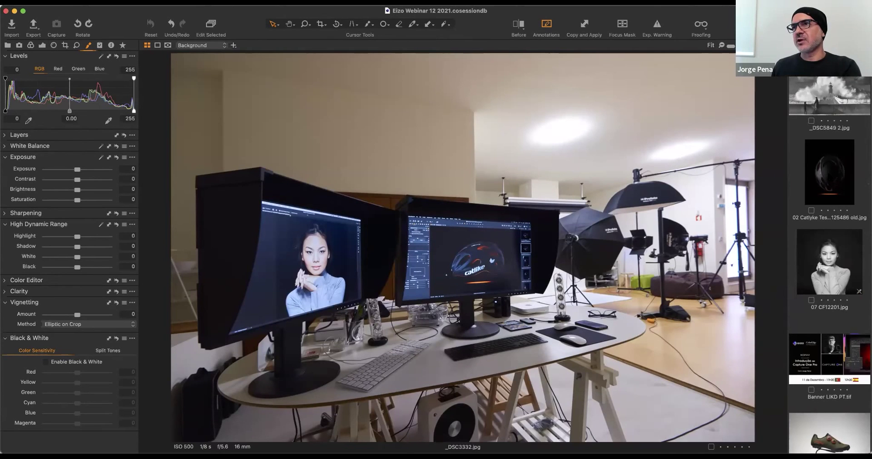
scroll(827, 177, down, 15)
scroll(828, 177, down, 10)
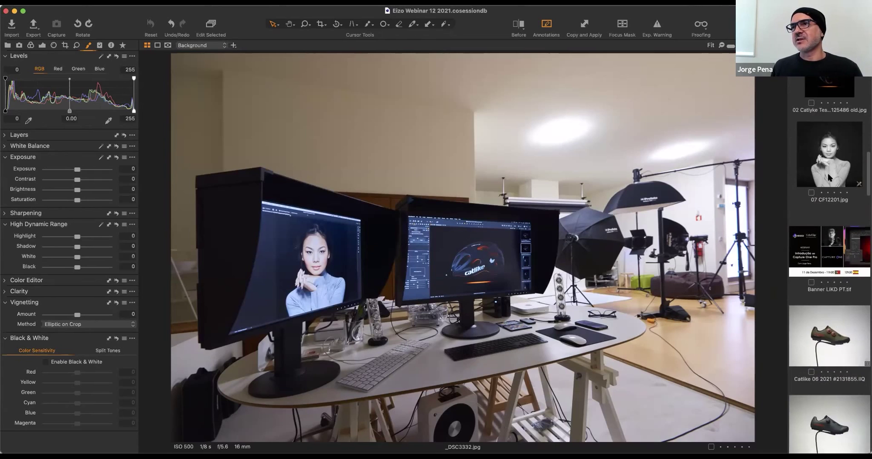
scroll(827, 179, down, 1)
scroll(825, 180, down, 10)
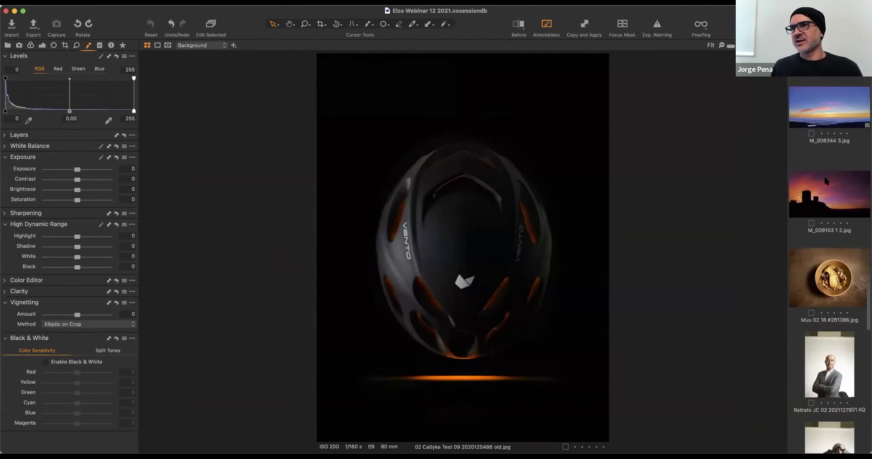
scroll(825, 181, up, 4)
super+click(825, 181)
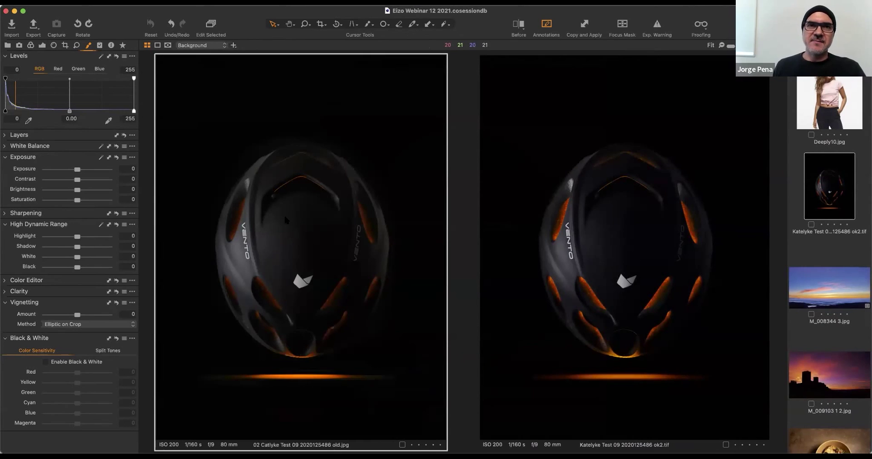
Zoom the old helmet JPEG to 33% while keeping the TIFF version fitted beside it.
scroll(280, 196, up, 2)
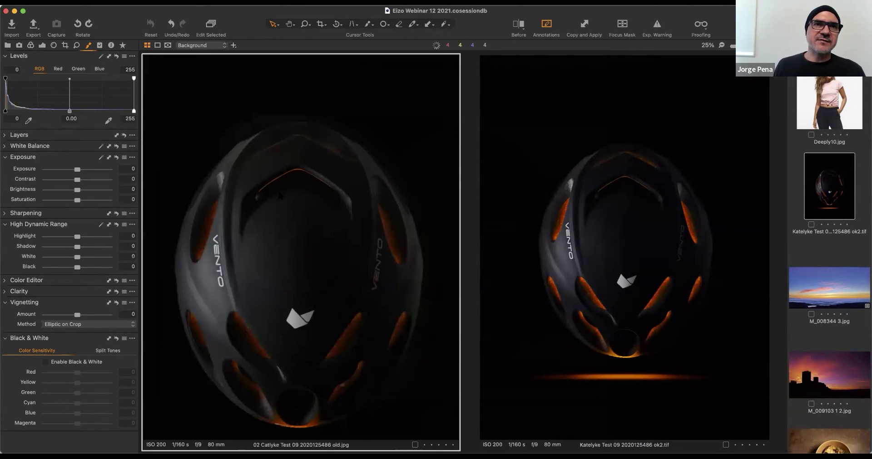
scroll(280, 195, down, 5)
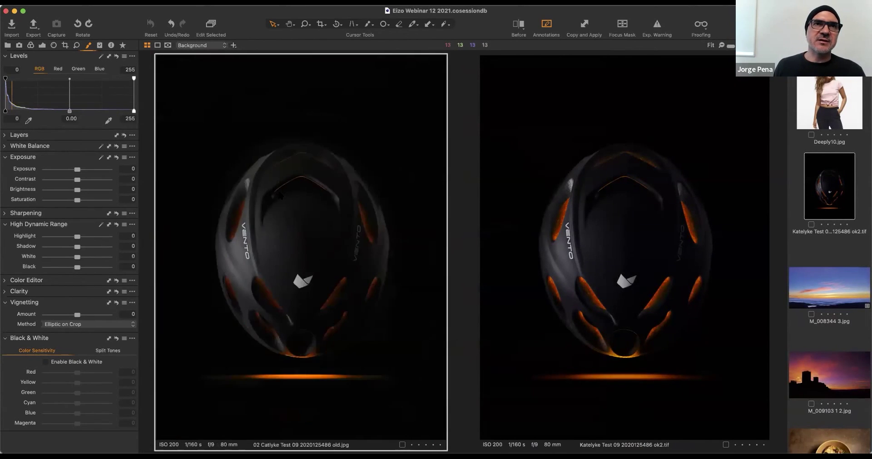
scroll(280, 195, up, 5)
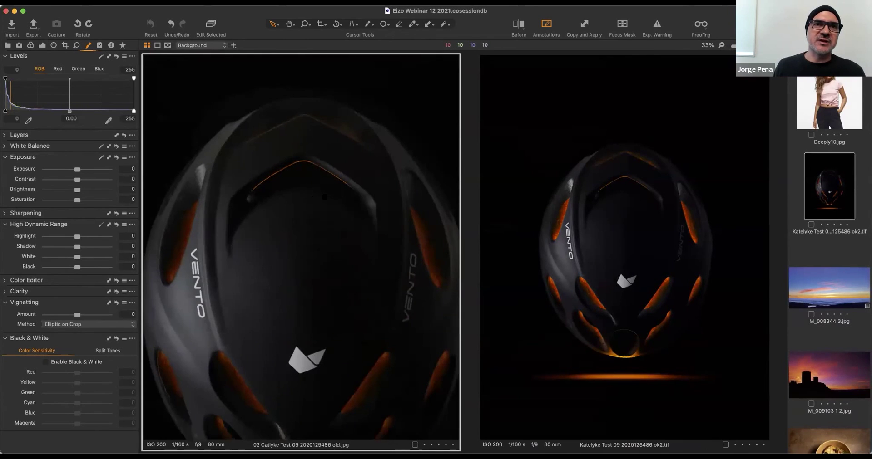
Examine the edges, vents, logo and lower rim of the helmet in the enlarged old JPEG.
drag(280, 196, 189, 227)
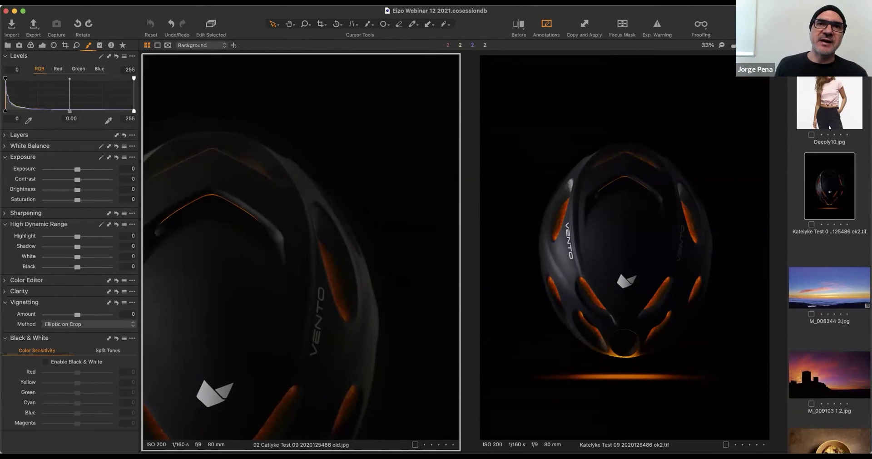
drag(222, 257, 386, 175)
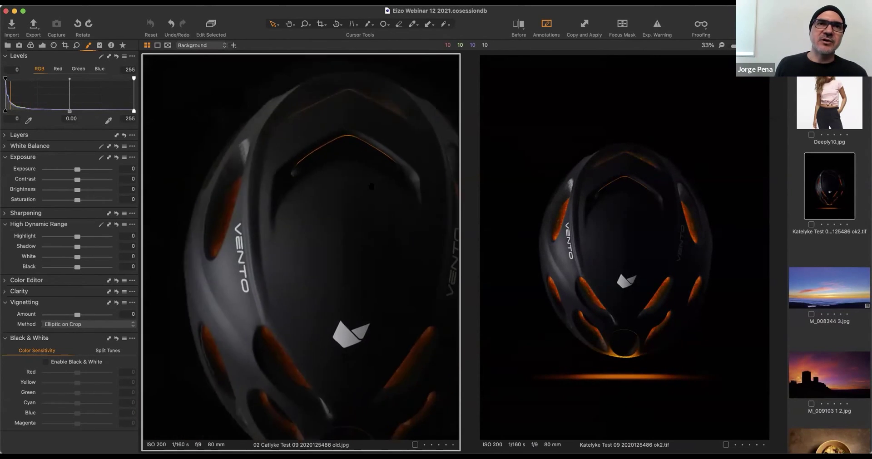
scroll(385, 176, down, 4)
scroll(372, 179, up, 6)
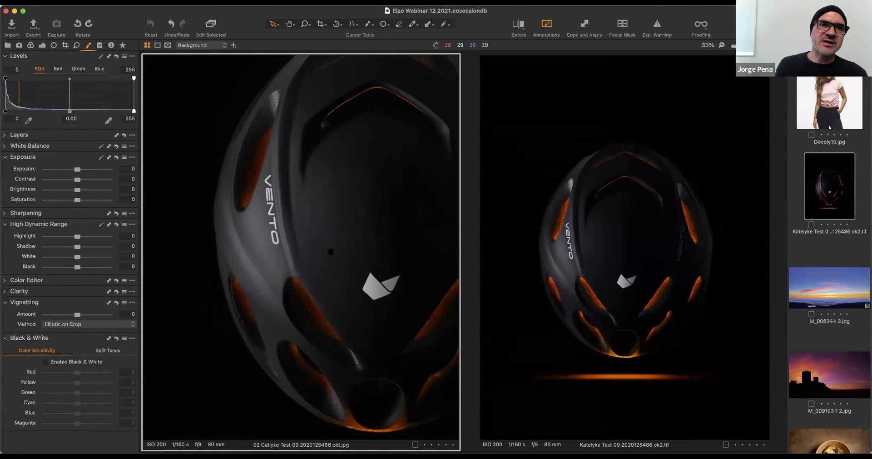
scroll(359, 182, up, 3)
scroll(327, 209, right, 4)
scroll(295, 236, down, 5)
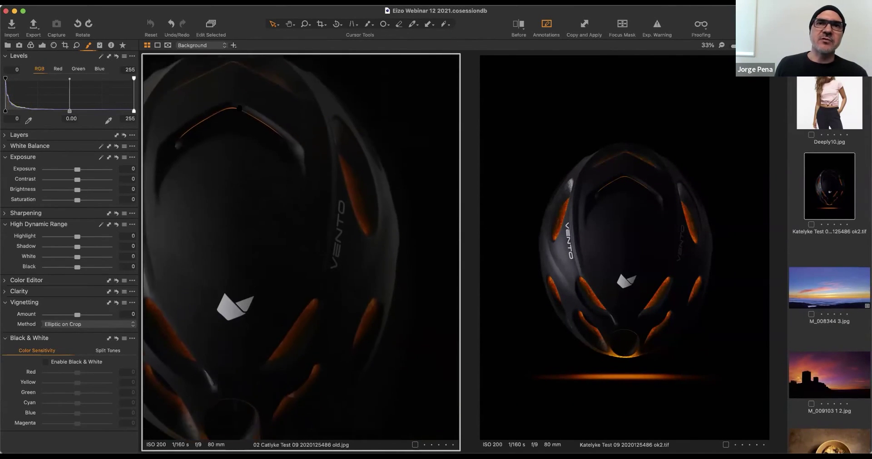
scroll(280, 251, down, 5)
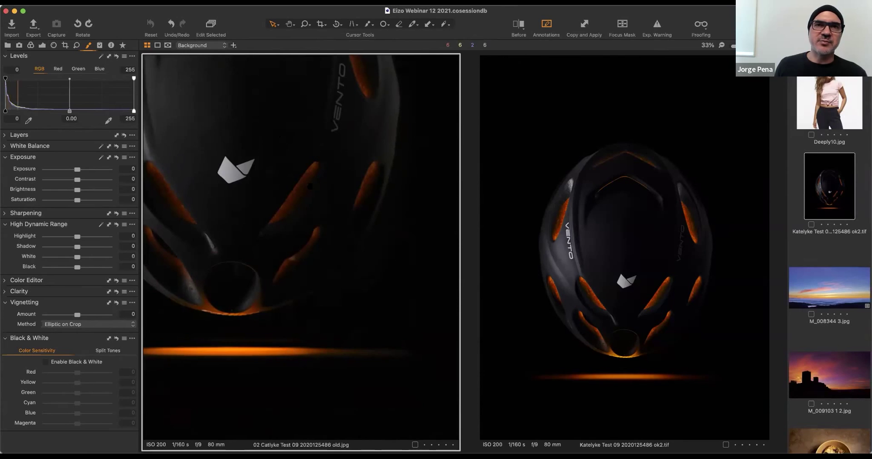
scroll(299, 247, up, 5)
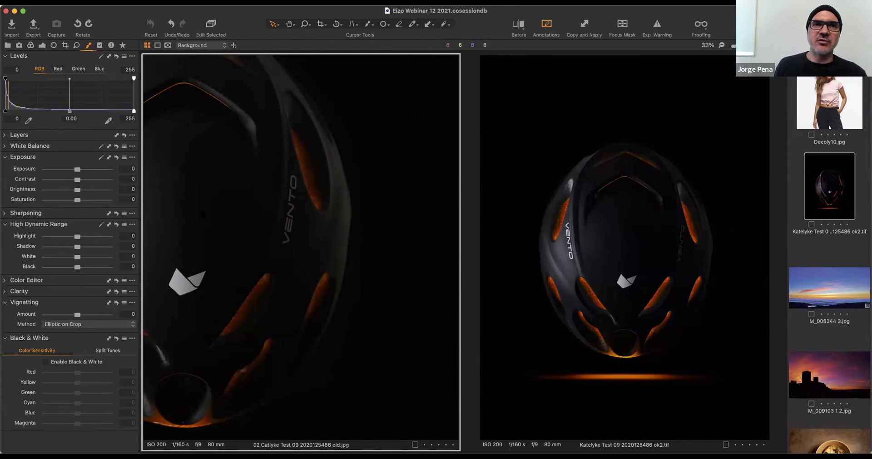
drag(201, 222, 381, 117)
drag(286, 189, 278, 171)
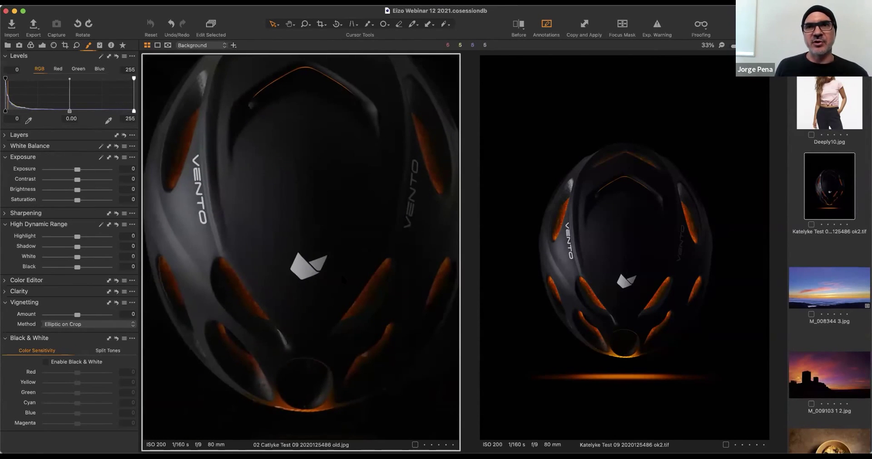
Enlarge the ok2 helmet TIFF to 33% for comparison with the old JPEG, and reduce it to 25%.
click(612, 255)
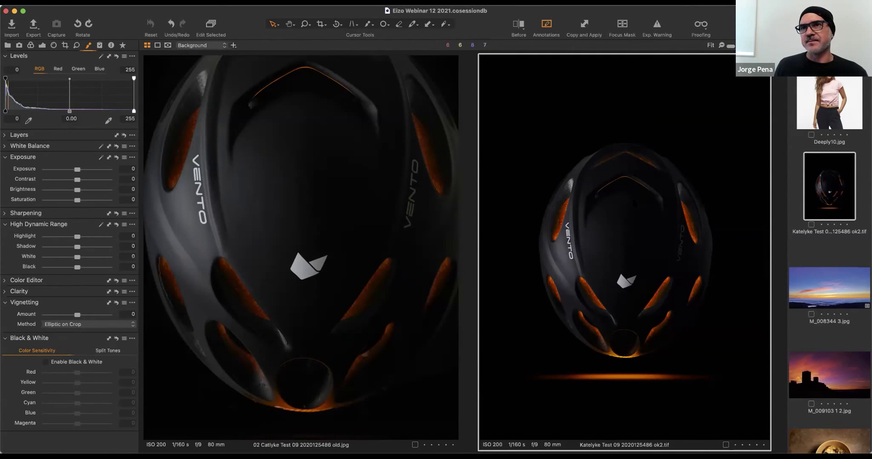
key(z)
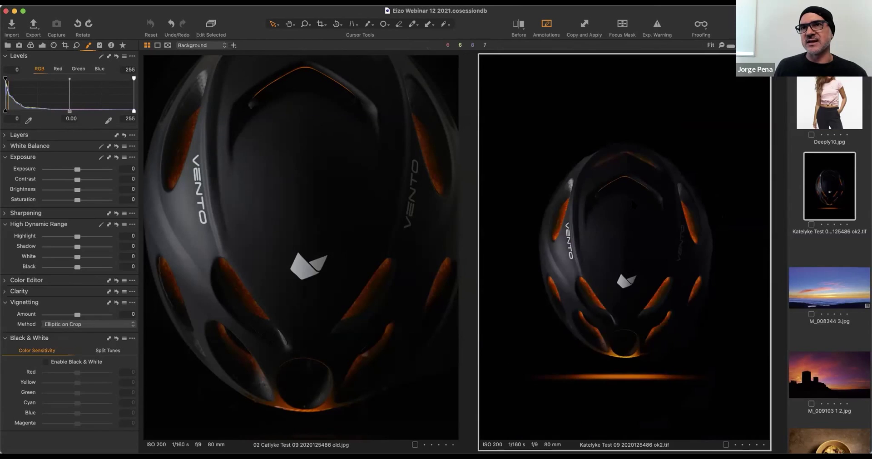
scroll(630, 199, down, 2)
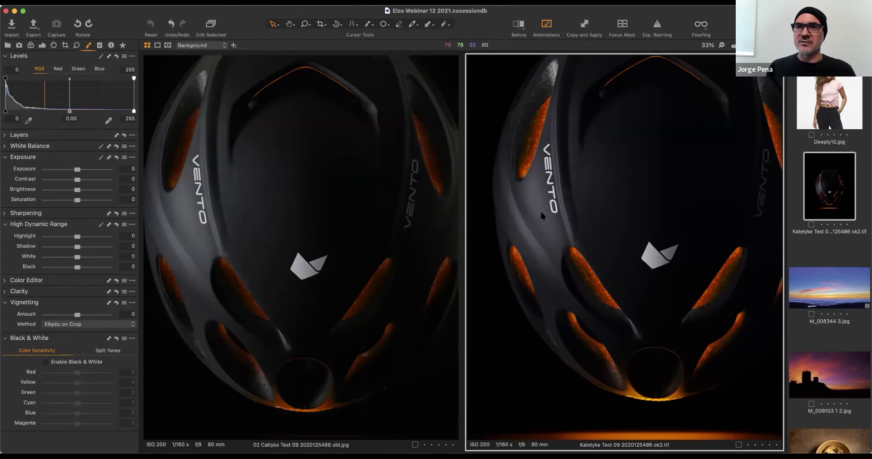
scroll(540, 213, down, 1)
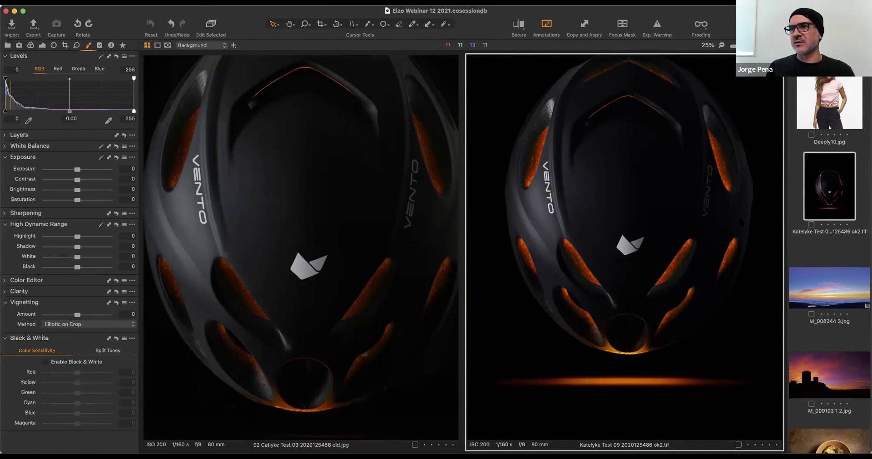
Display retrato JP0016 2.jpg on its own in the viewer.
scroll(831, 238, down, 15)
scroll(834, 245, down, 10)
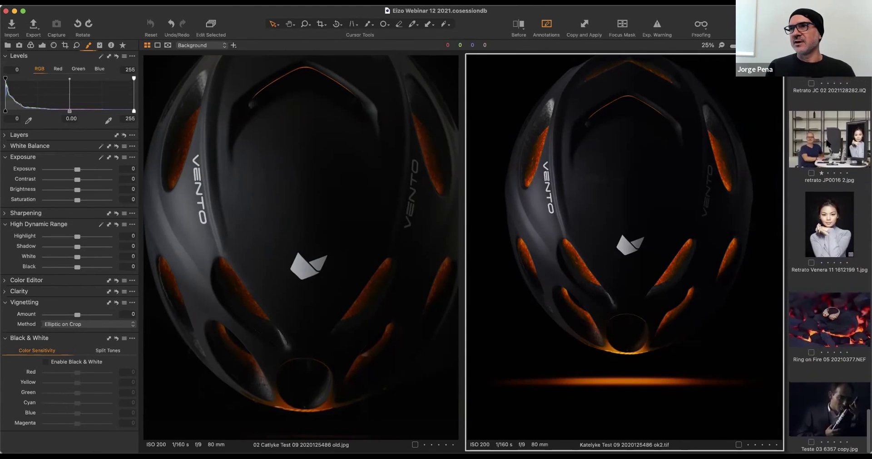
click(827, 143)
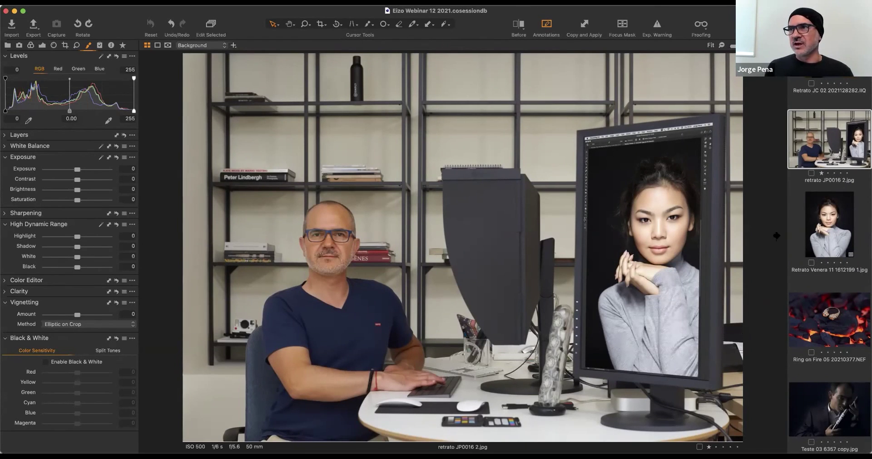
Return to the first photo of the session, _DSC3332.jpg, and display it in the viewer.
scroll(787, 246, up, 5)
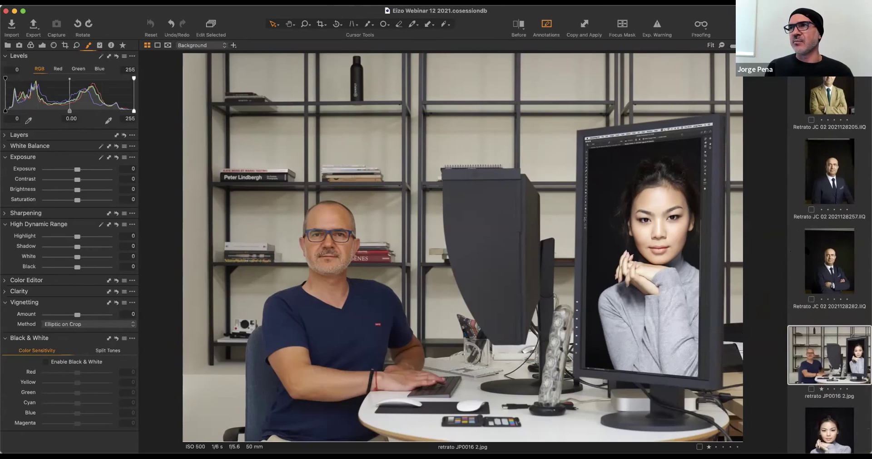
scroll(807, 249, up, 5)
scroll(808, 249, up, 10)
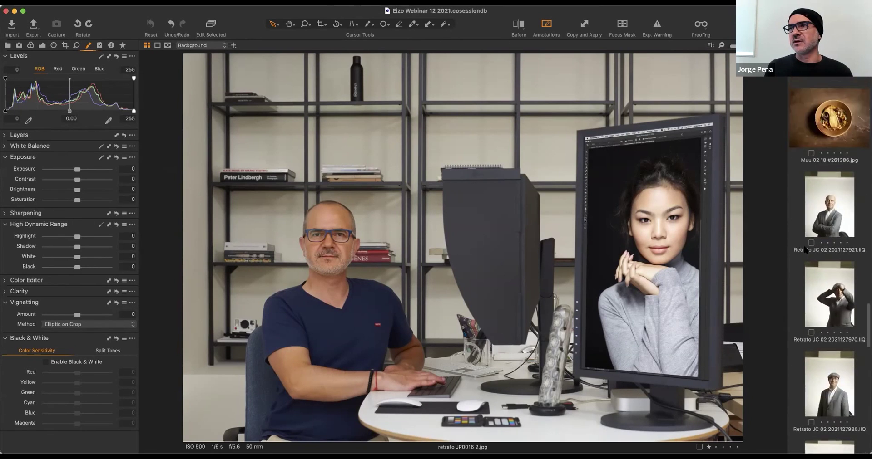
scroll(800, 253, up, 10)
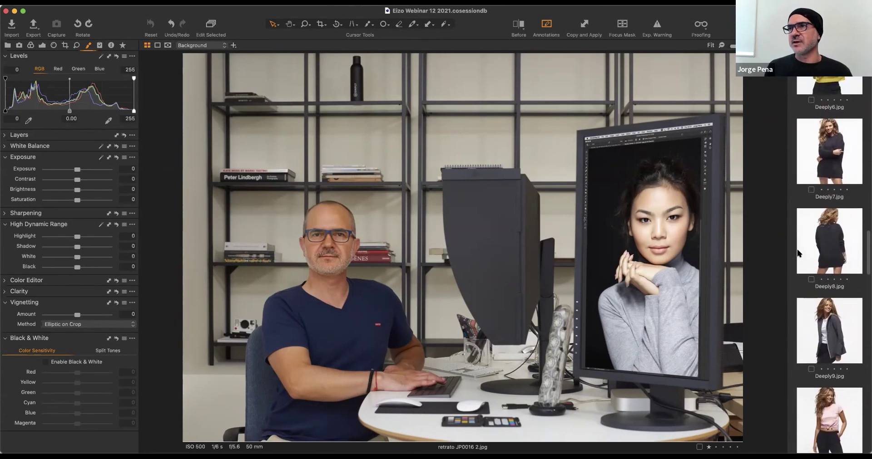
scroll(799, 253, up, 10)
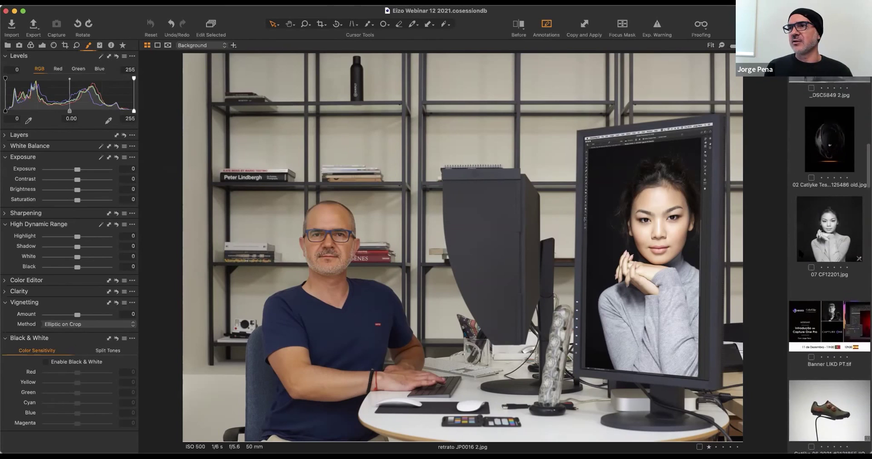
scroll(797, 247, up, 10)
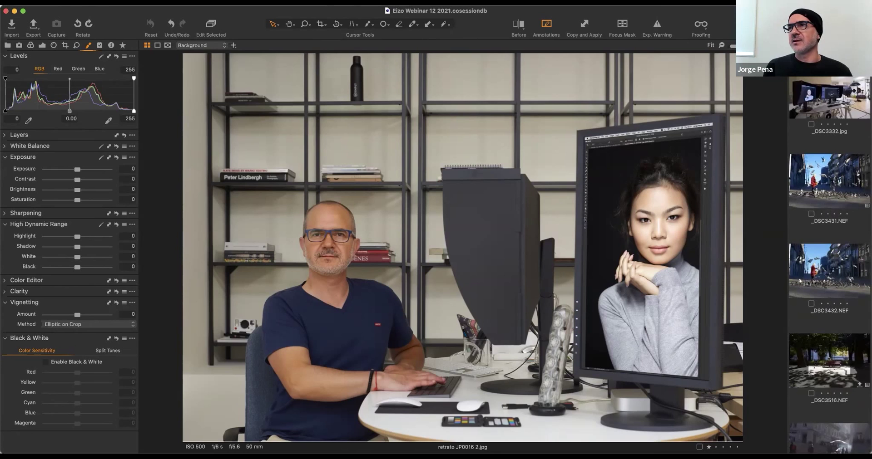
click(829, 82)
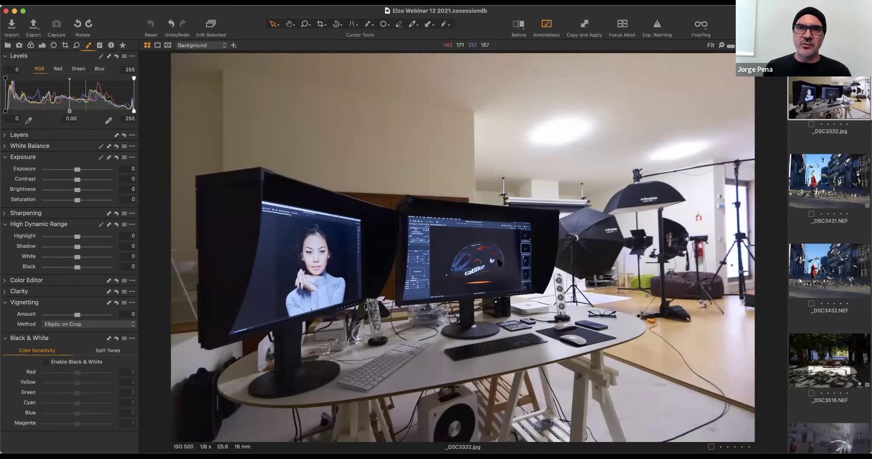
Inspect the helmet on the monitor in _DSC3332.jpg at 400% and return the photo to Fit.
scroll(472, 259, up, 5)
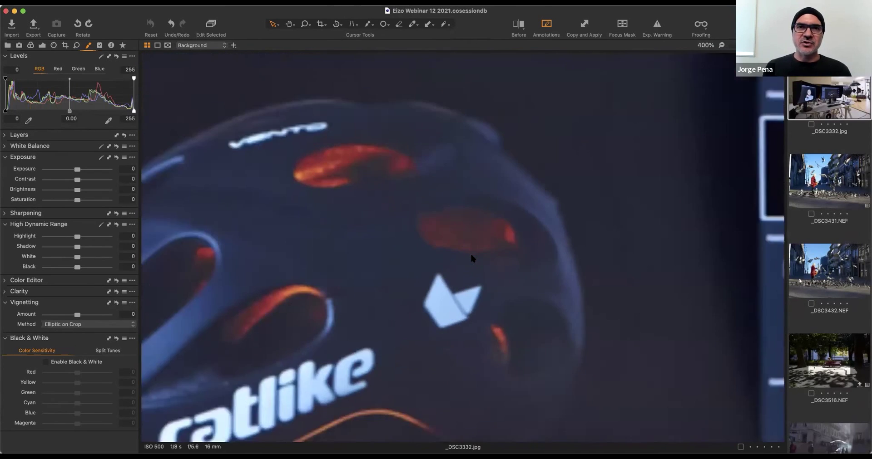
scroll(470, 258, down, 5)
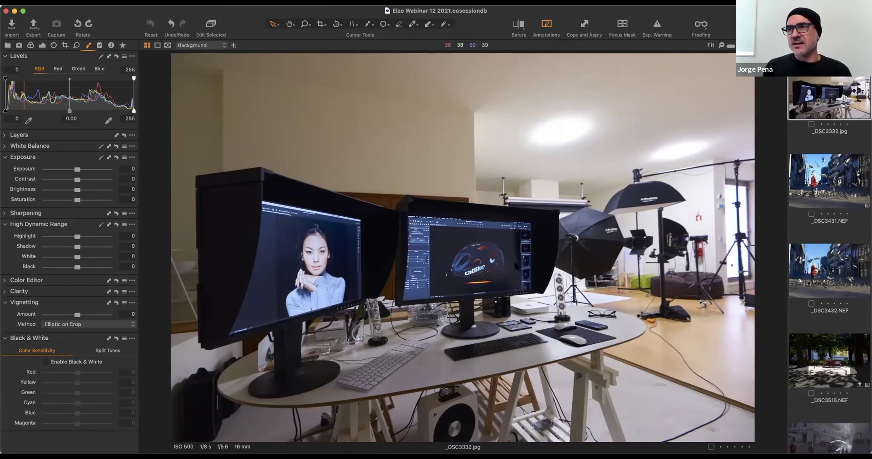
key(Down)
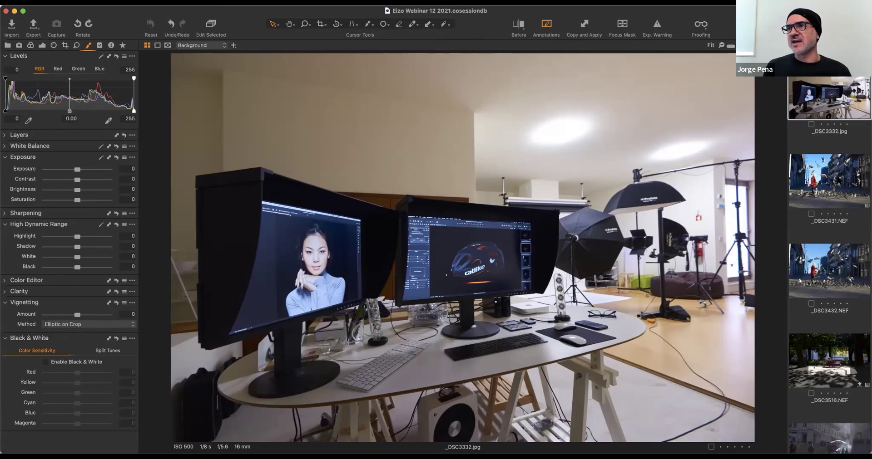